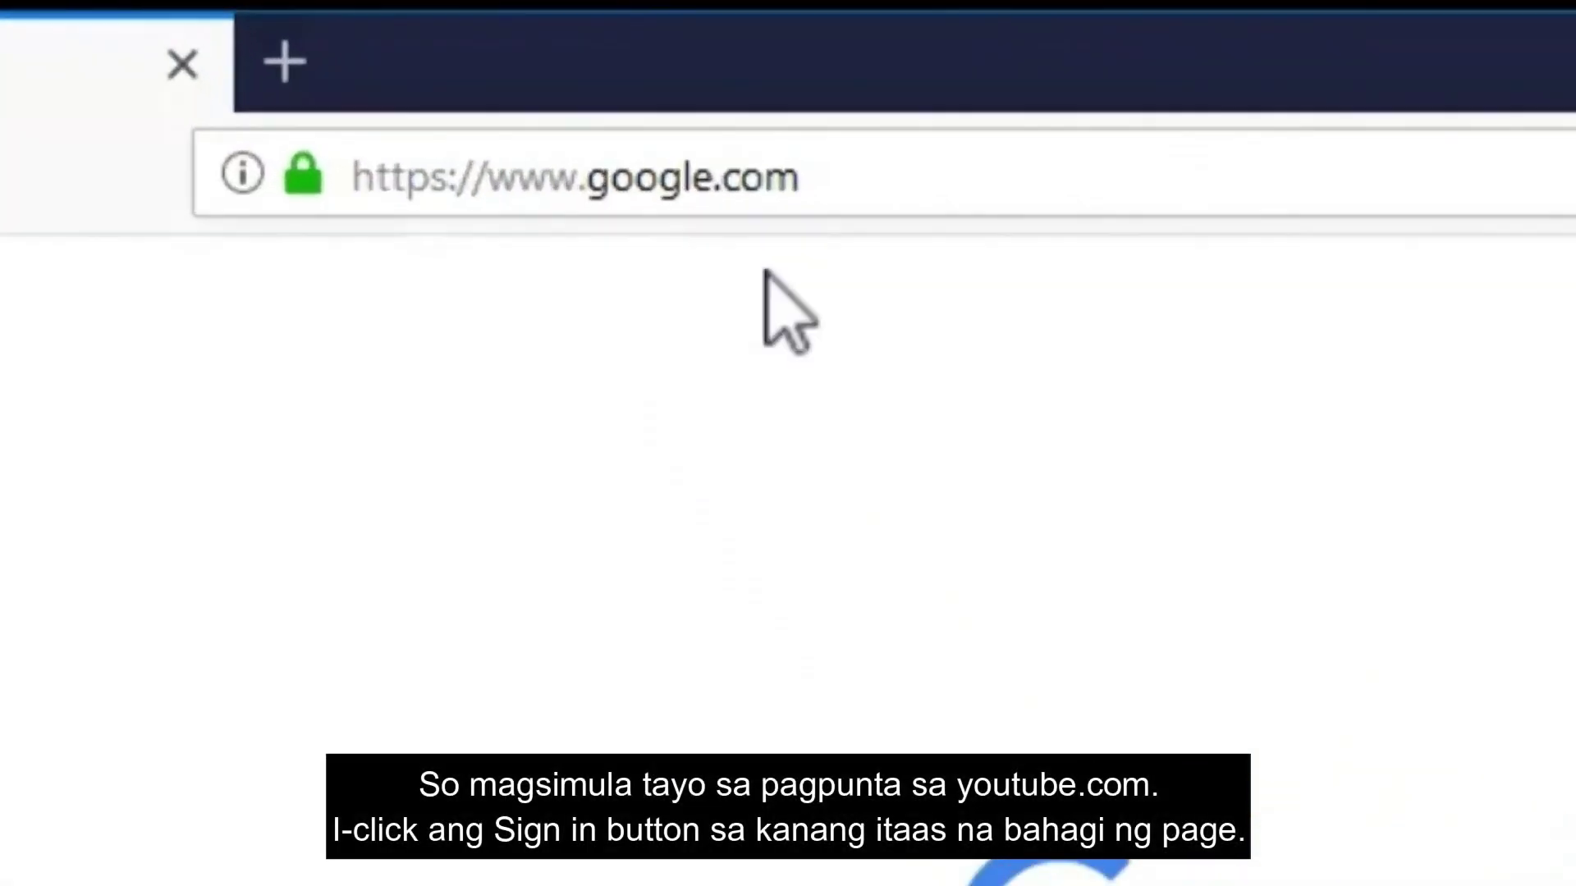
# Load youtube.com and go on to the Google sign-in page
pyautogui.click(786, 172)
pyautogui.write('youtube.co')
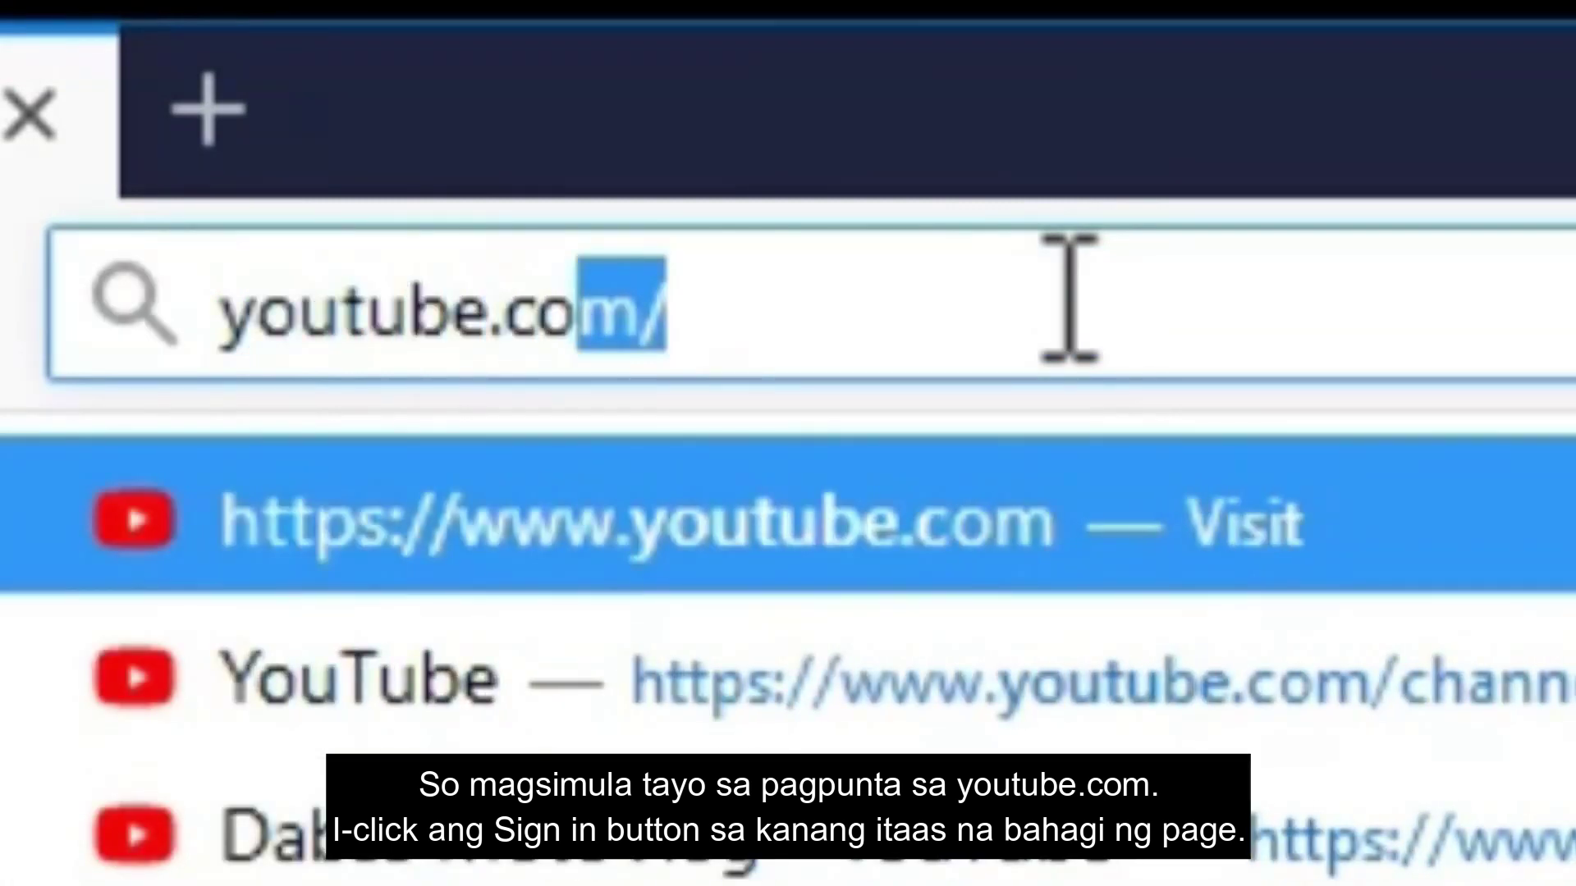
pyautogui.press('Return')
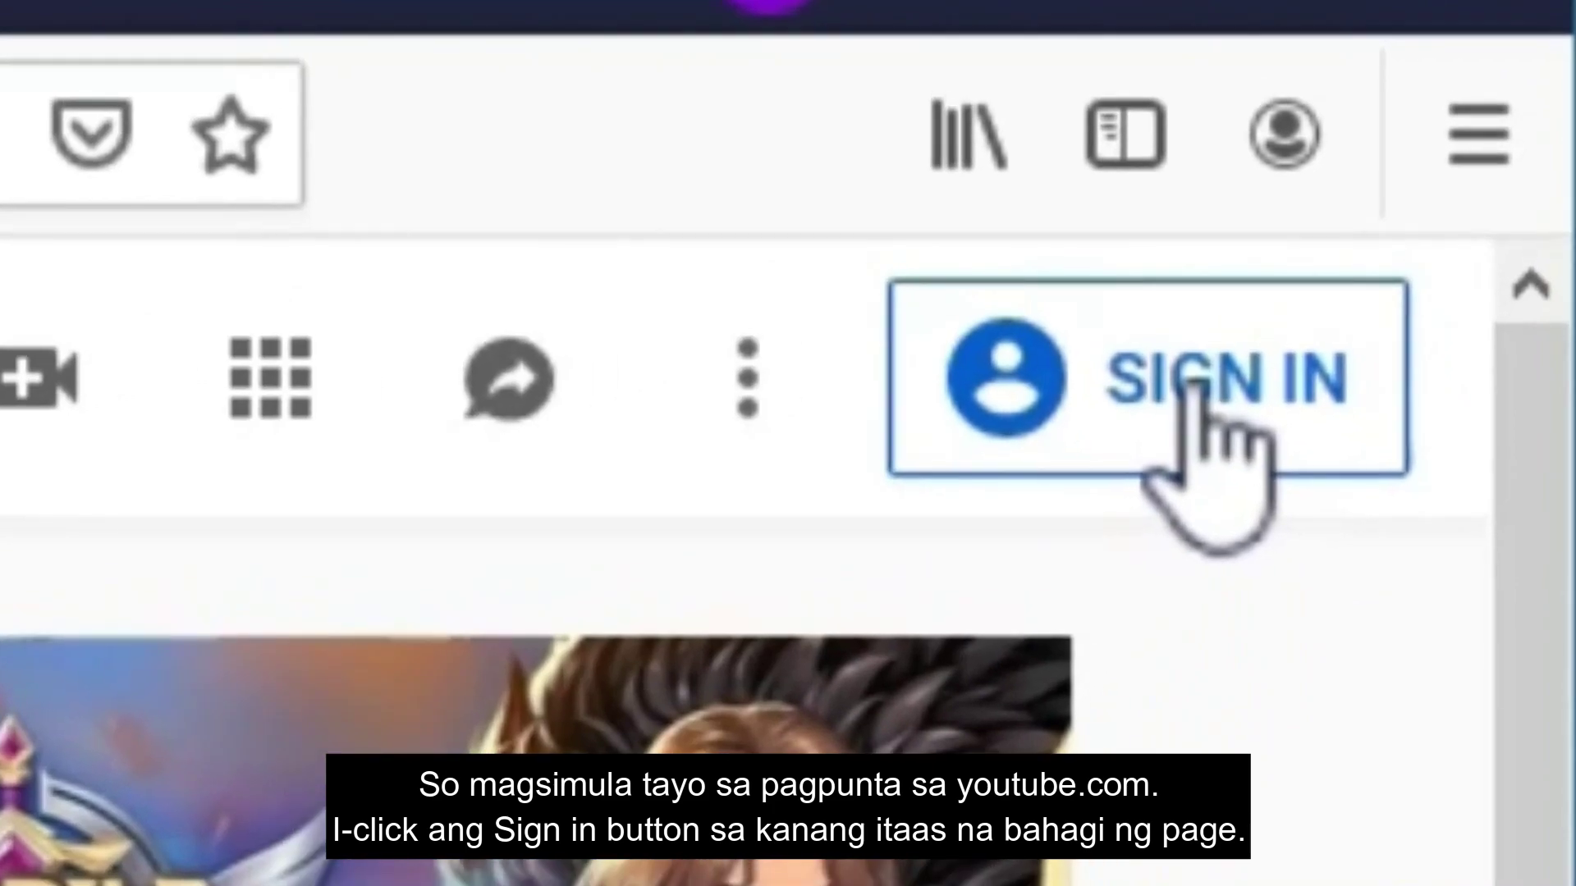
pyautogui.click(1441, 163)
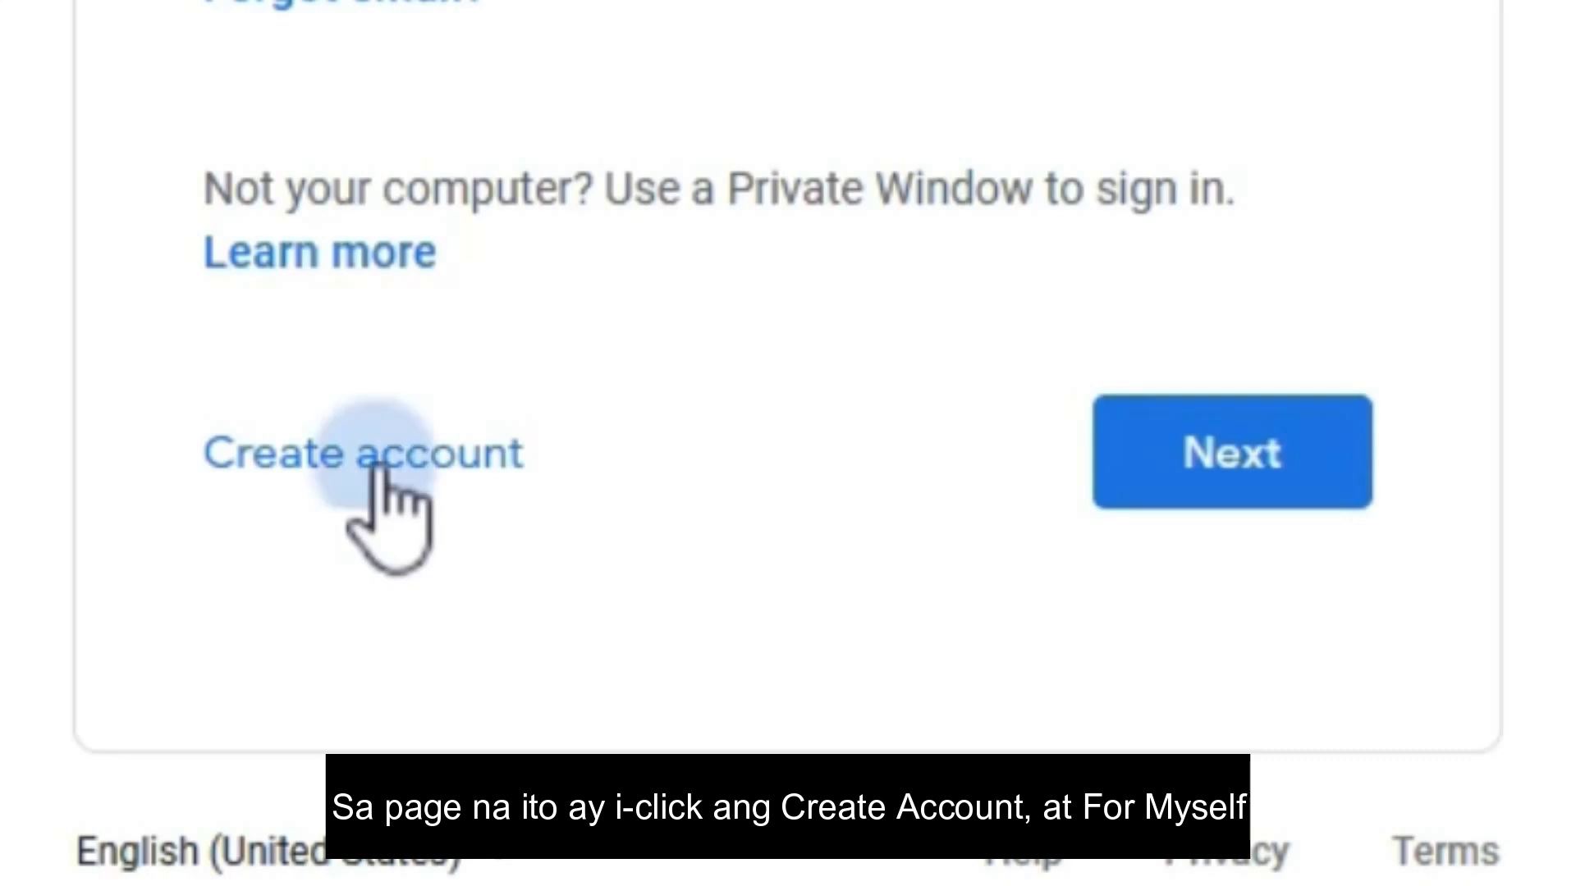
# Start a new personal Google account that uses a new Gmail address
pyautogui.click(376, 466)
pyautogui.click(383, 476)
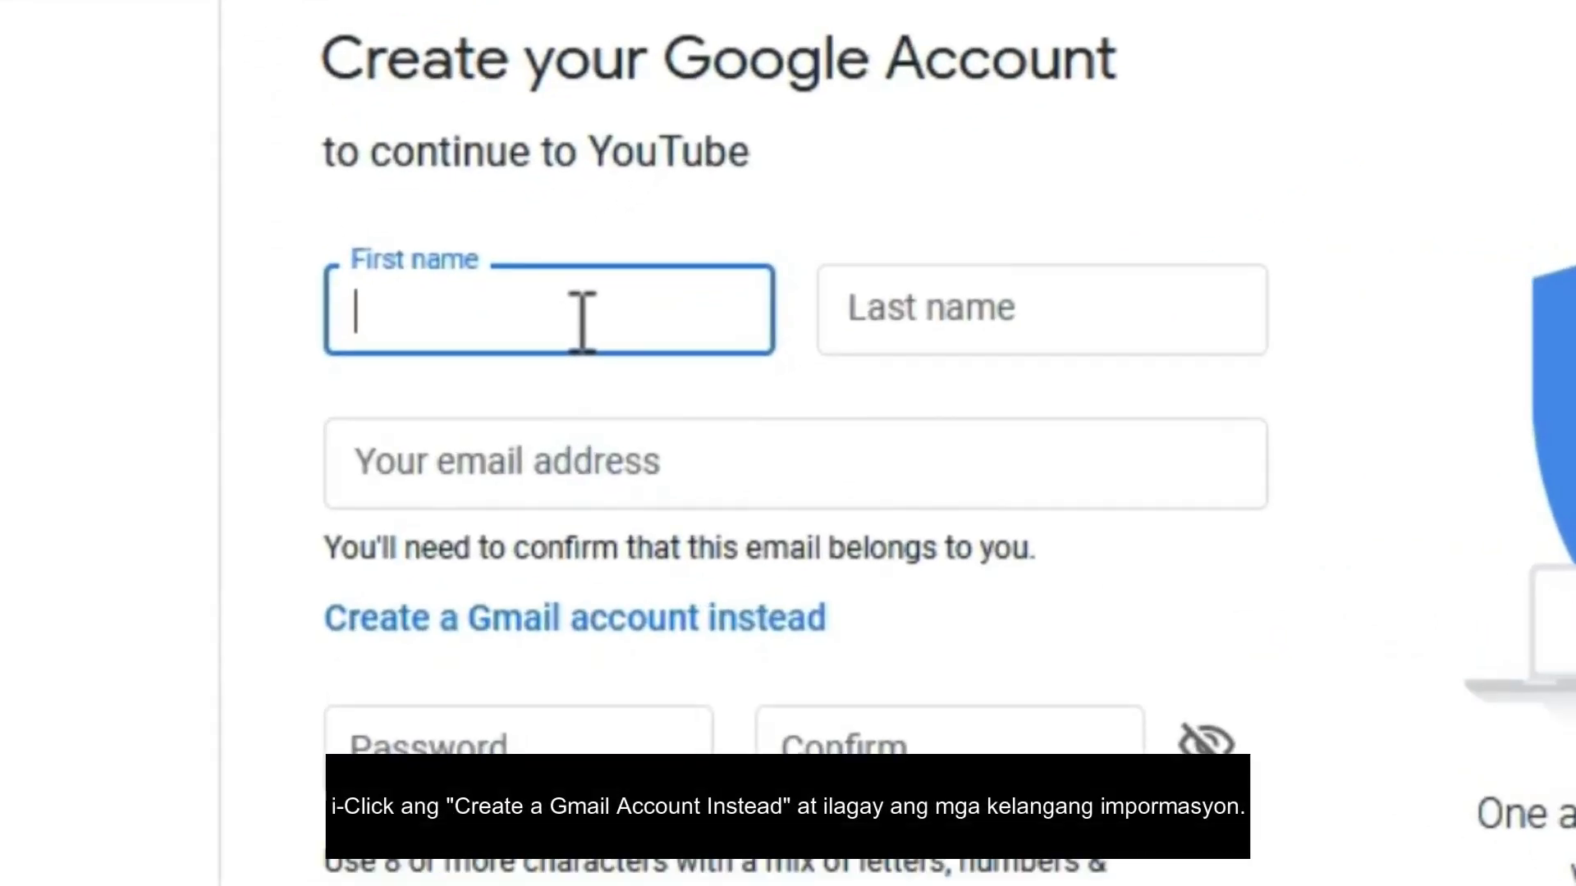
pyautogui.click(533, 624)
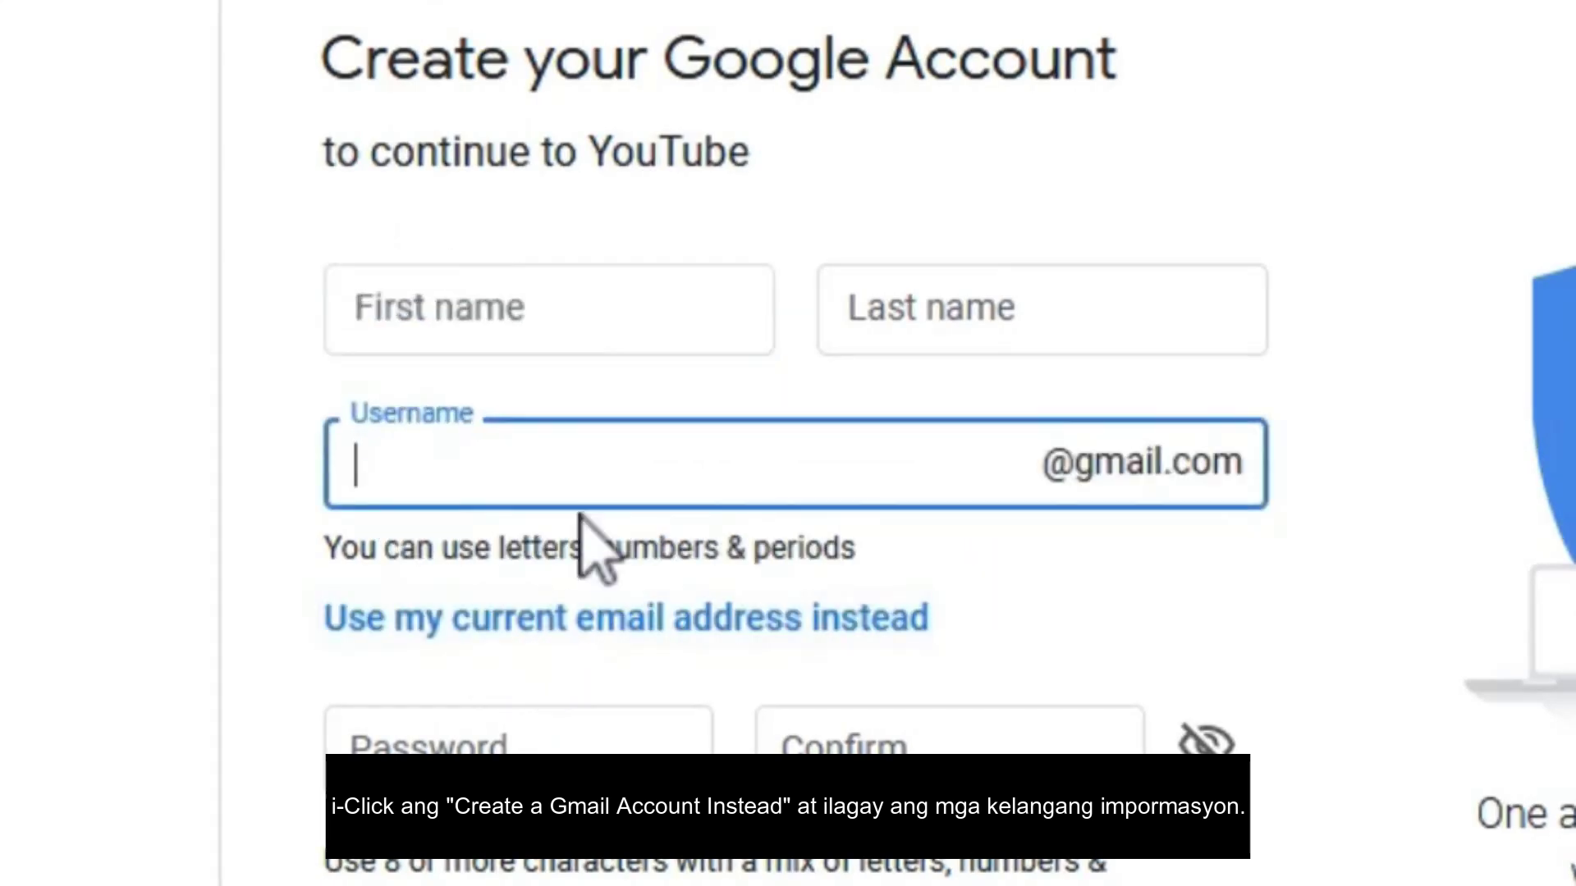
# Enter the first and last name, the new Gmail username and a password, then submit
pyautogui.click(569, 332)
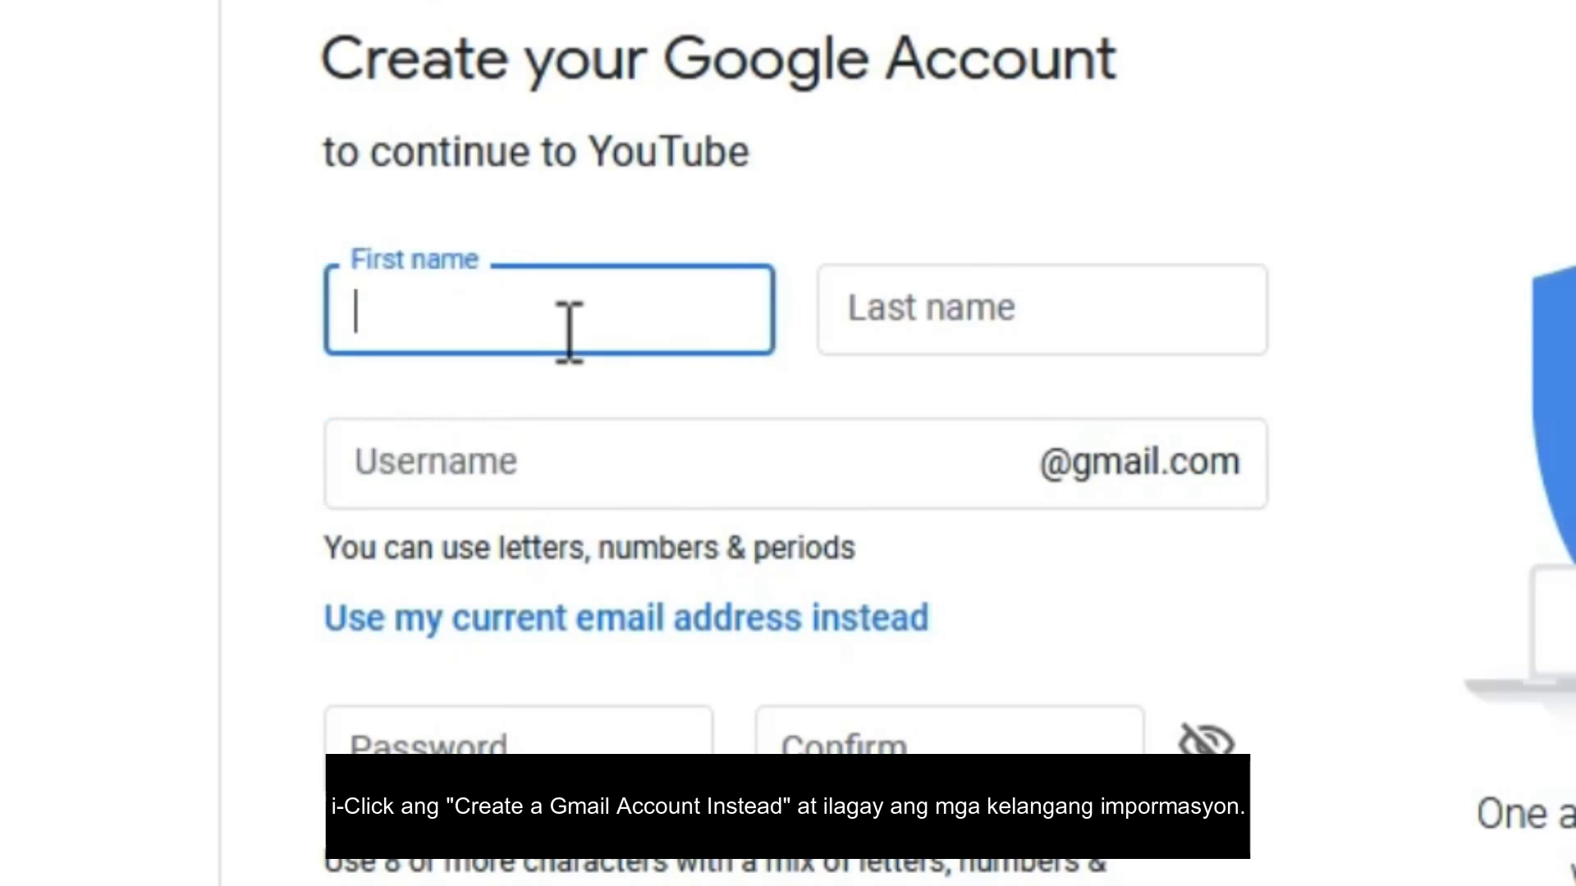
pyautogui.write('AJ')
pyautogui.press('Tab')
pyautogui.write('San Agustin')
pyautogui.press('Tab')
pyautogui.write('aj')
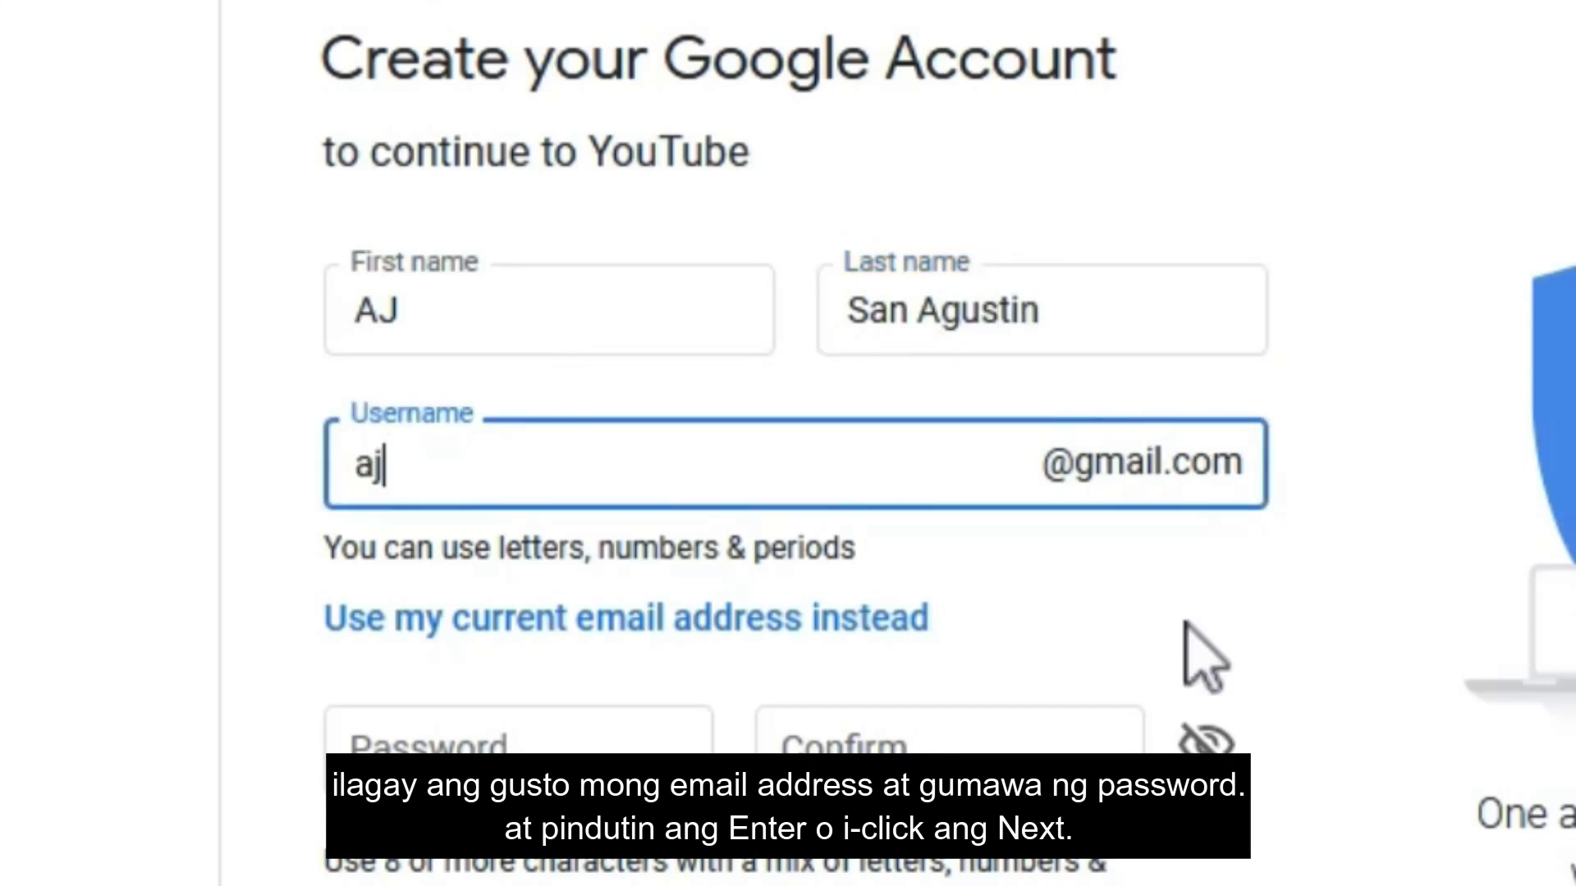
pyautogui.write('sanagustin.tv')
pyautogui.press('Tab')
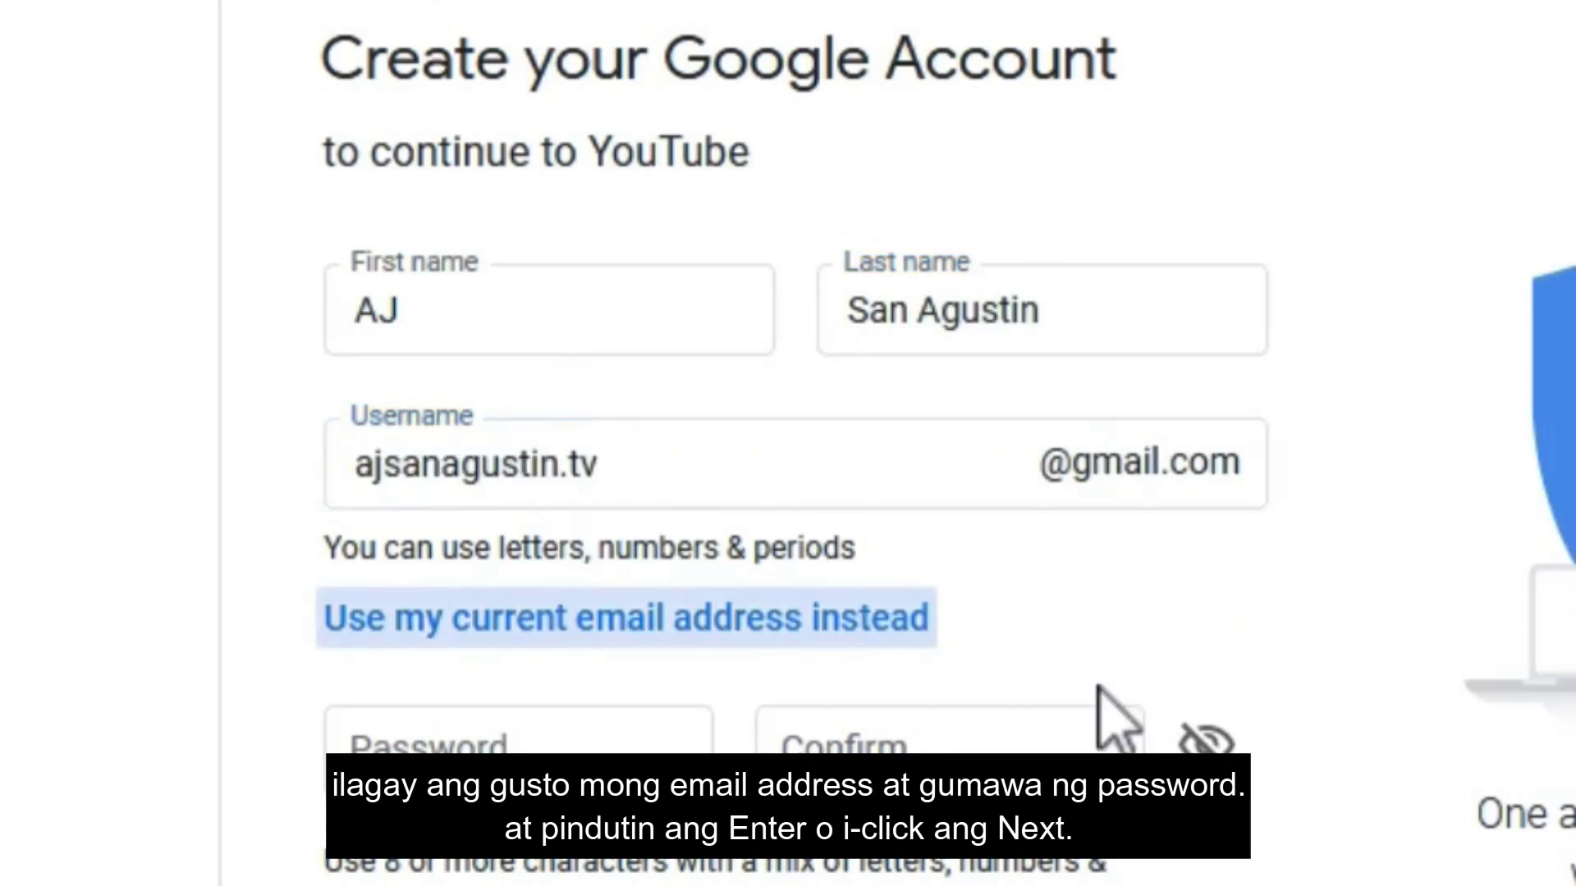
pyautogui.press('Tab')
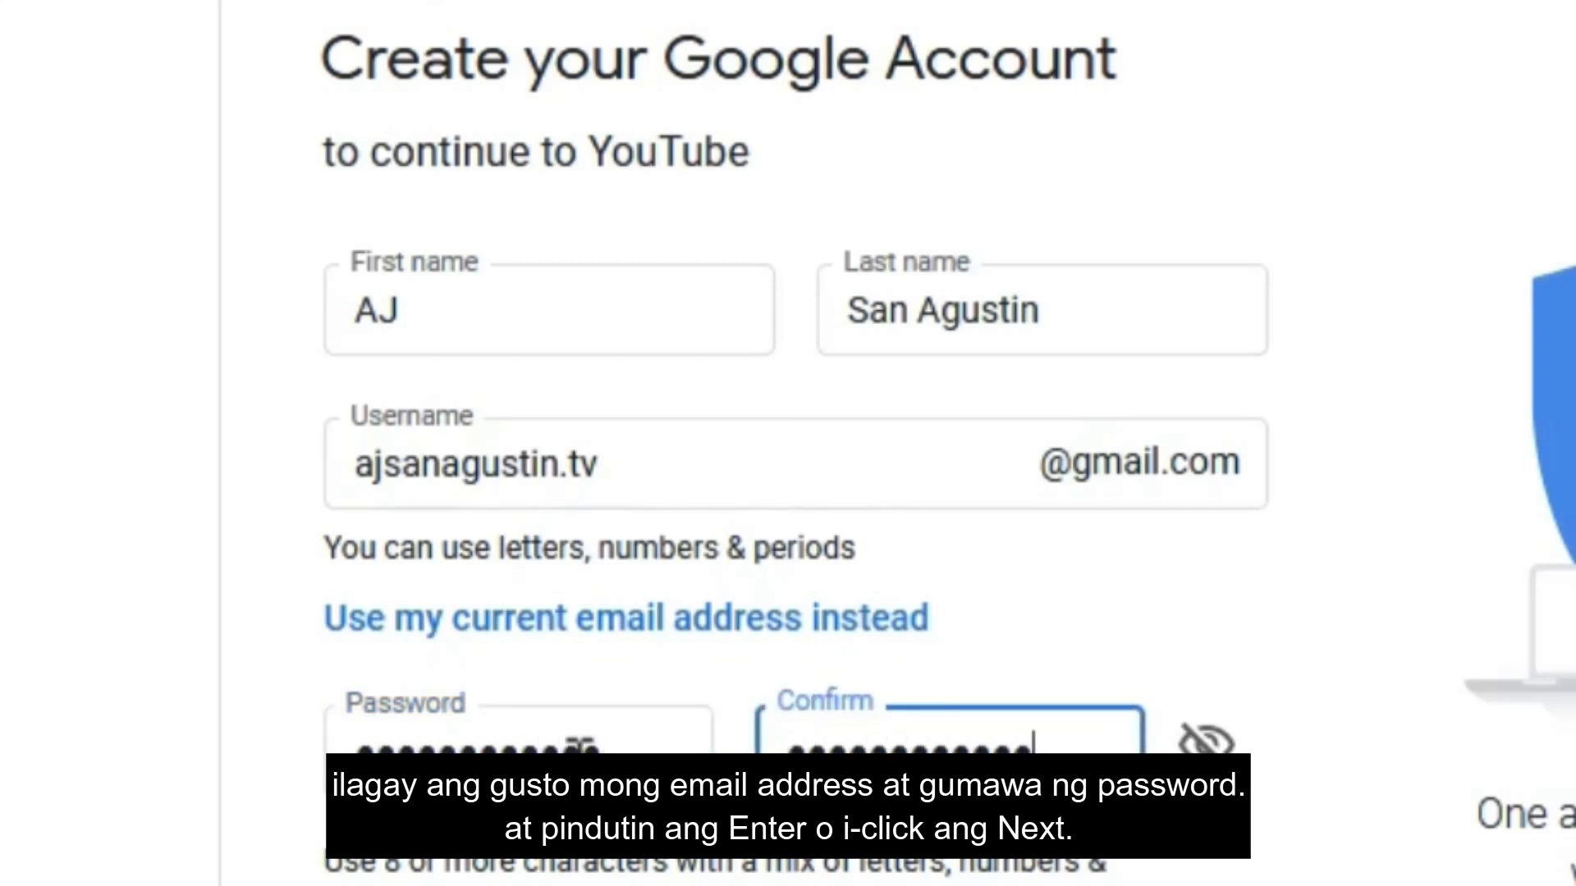
pyautogui.press('Return')
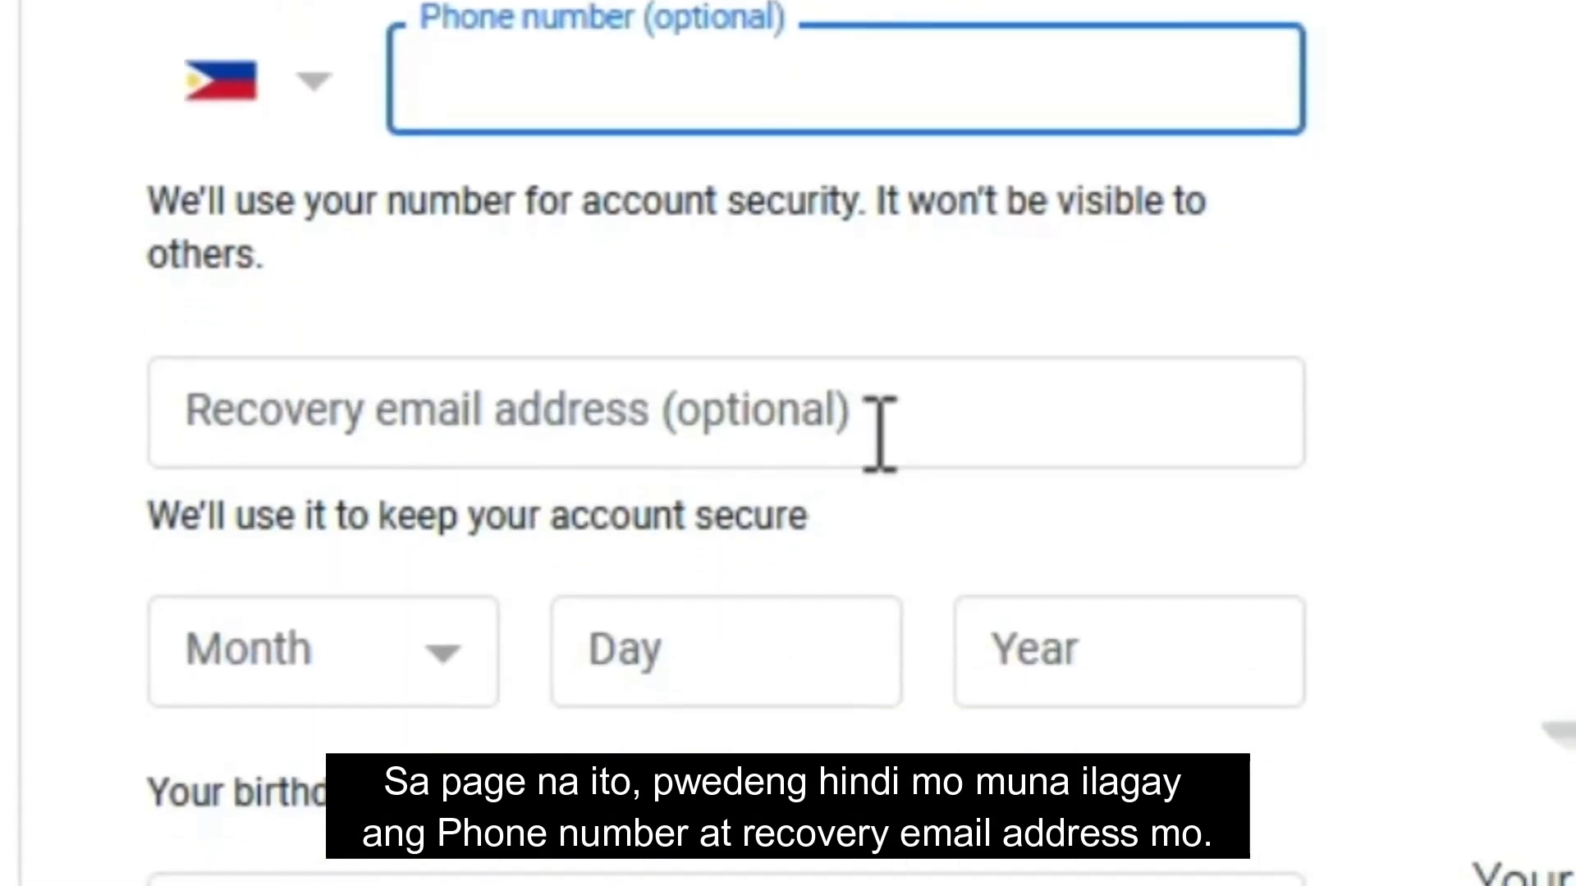
# Enter the birth month, birth year 1992 and gender, then accept Google's Privacy and Terms
pyautogui.click(369, 661)
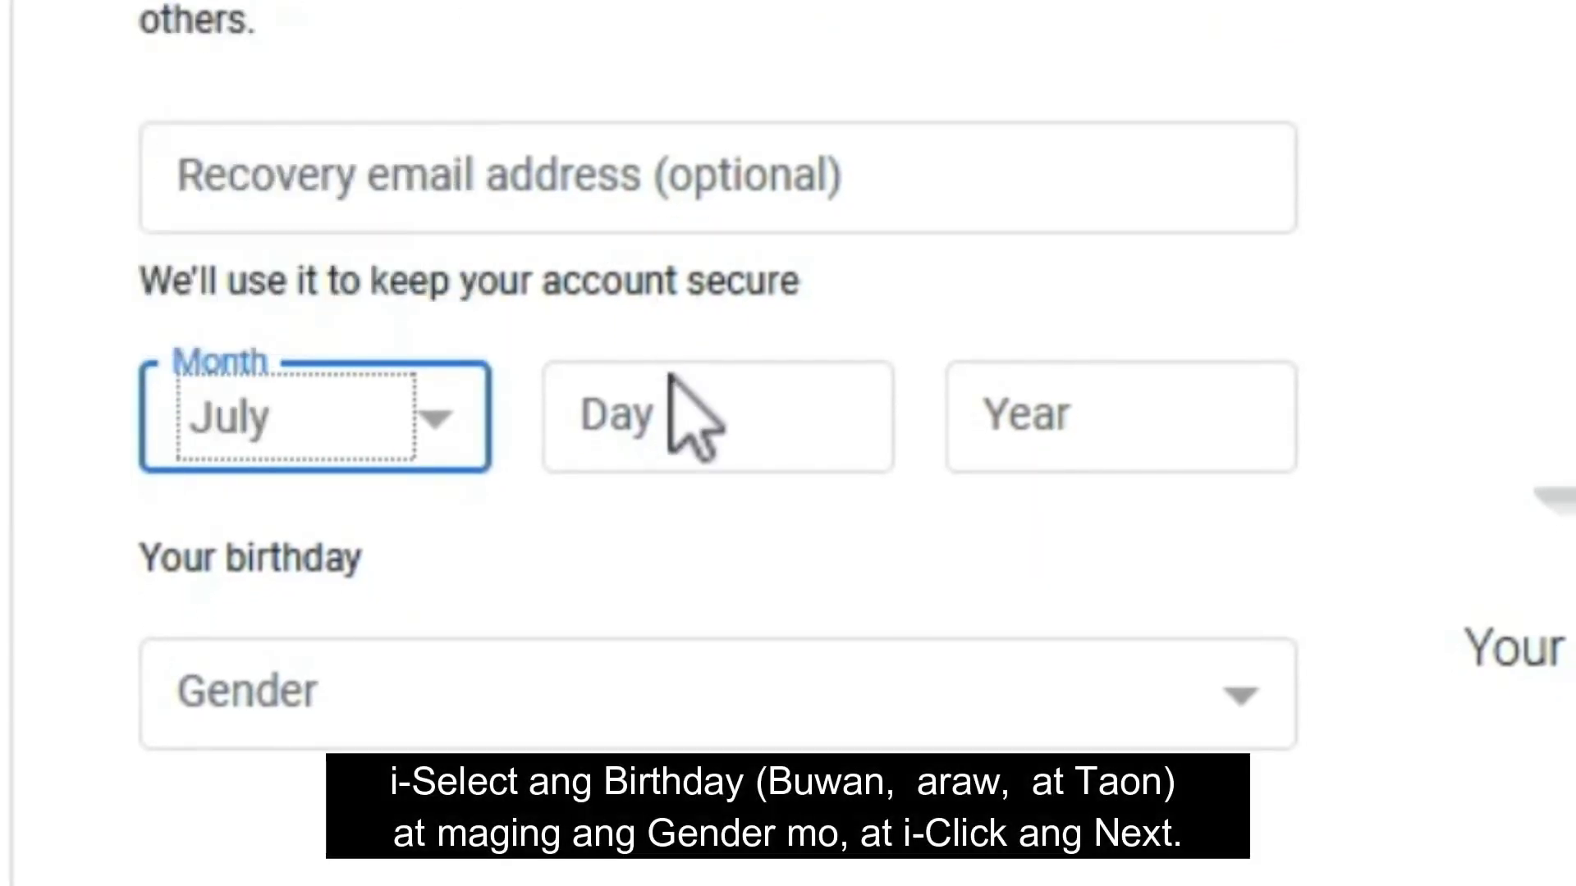
pyautogui.click(692, 415)
pyautogui.press('Tab')
pyautogui.write('1992')
pyautogui.press('Tab')
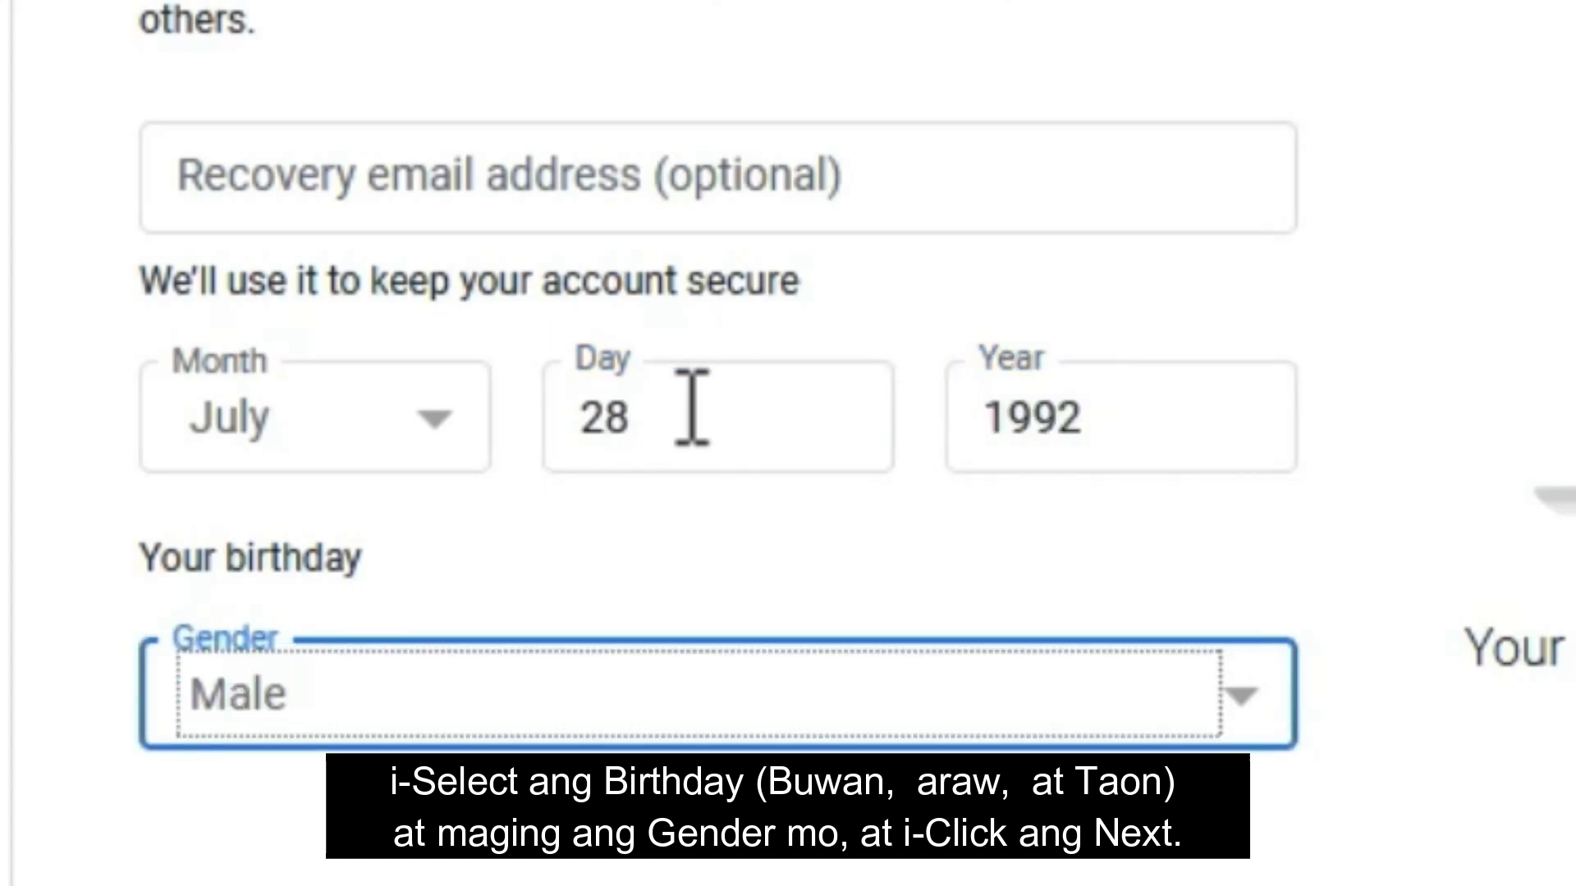
pyautogui.press('Tab')
pyautogui.scroll(-5, 802, 545)
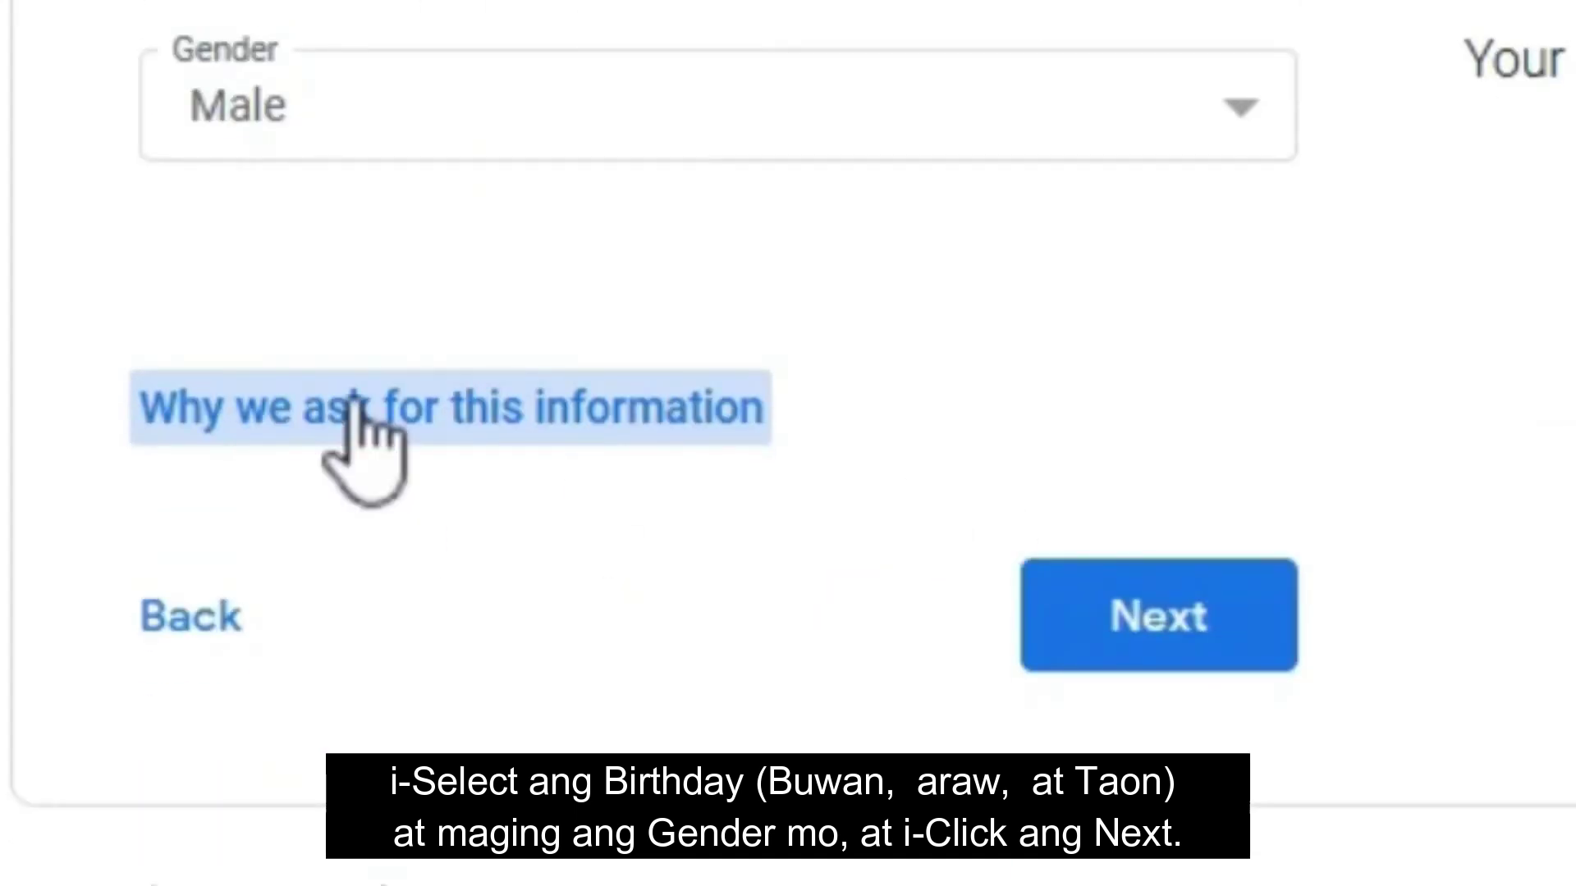
pyautogui.click(1239, 624)
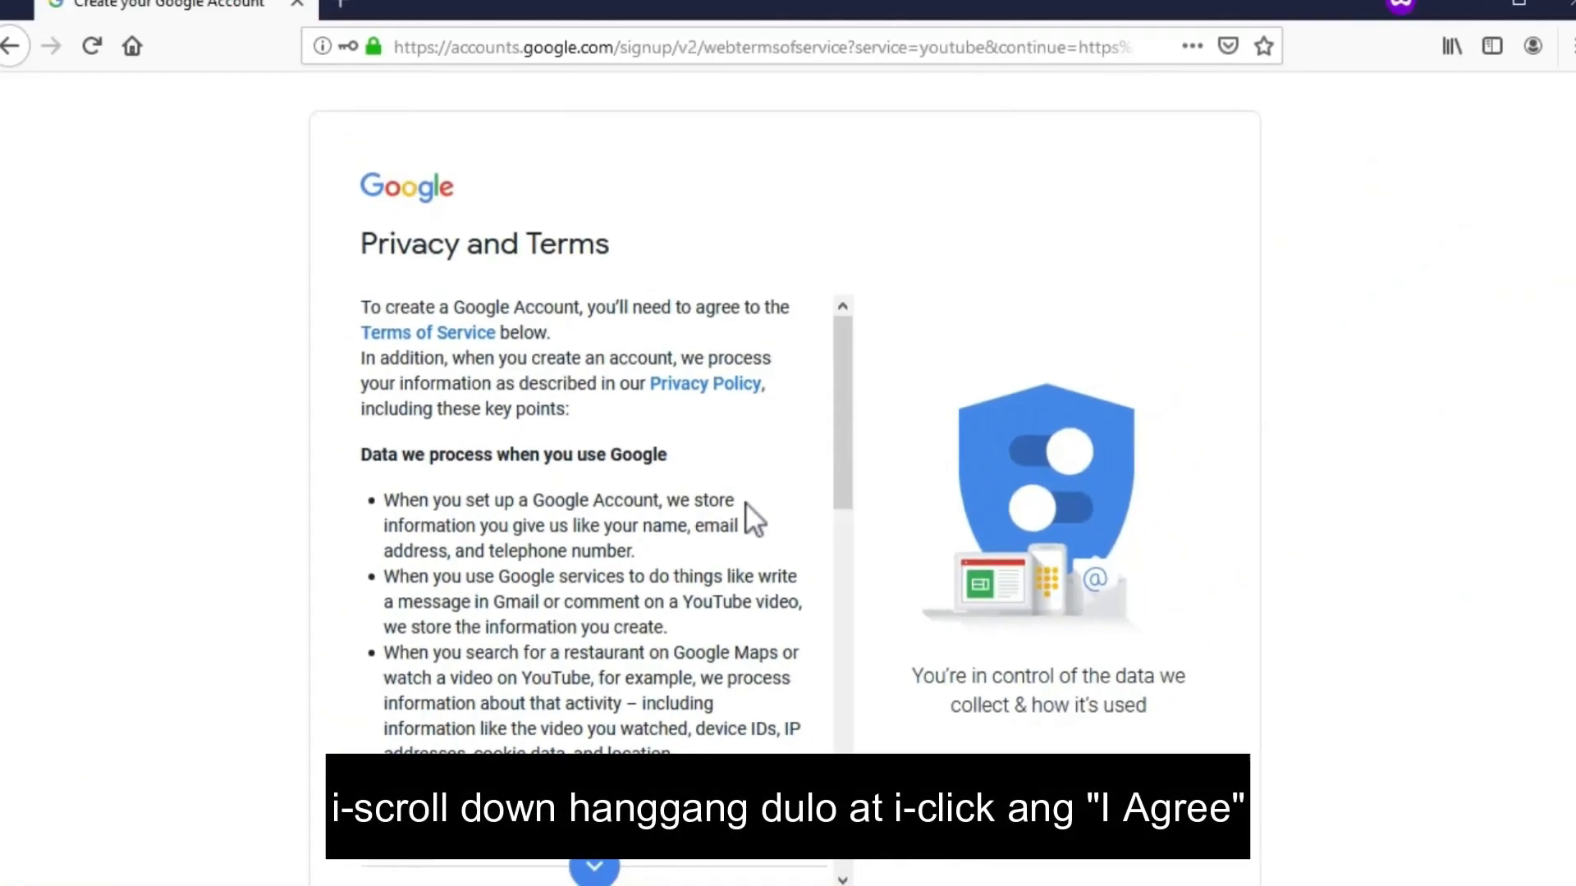
pyautogui.scroll(-10, 825, 450)
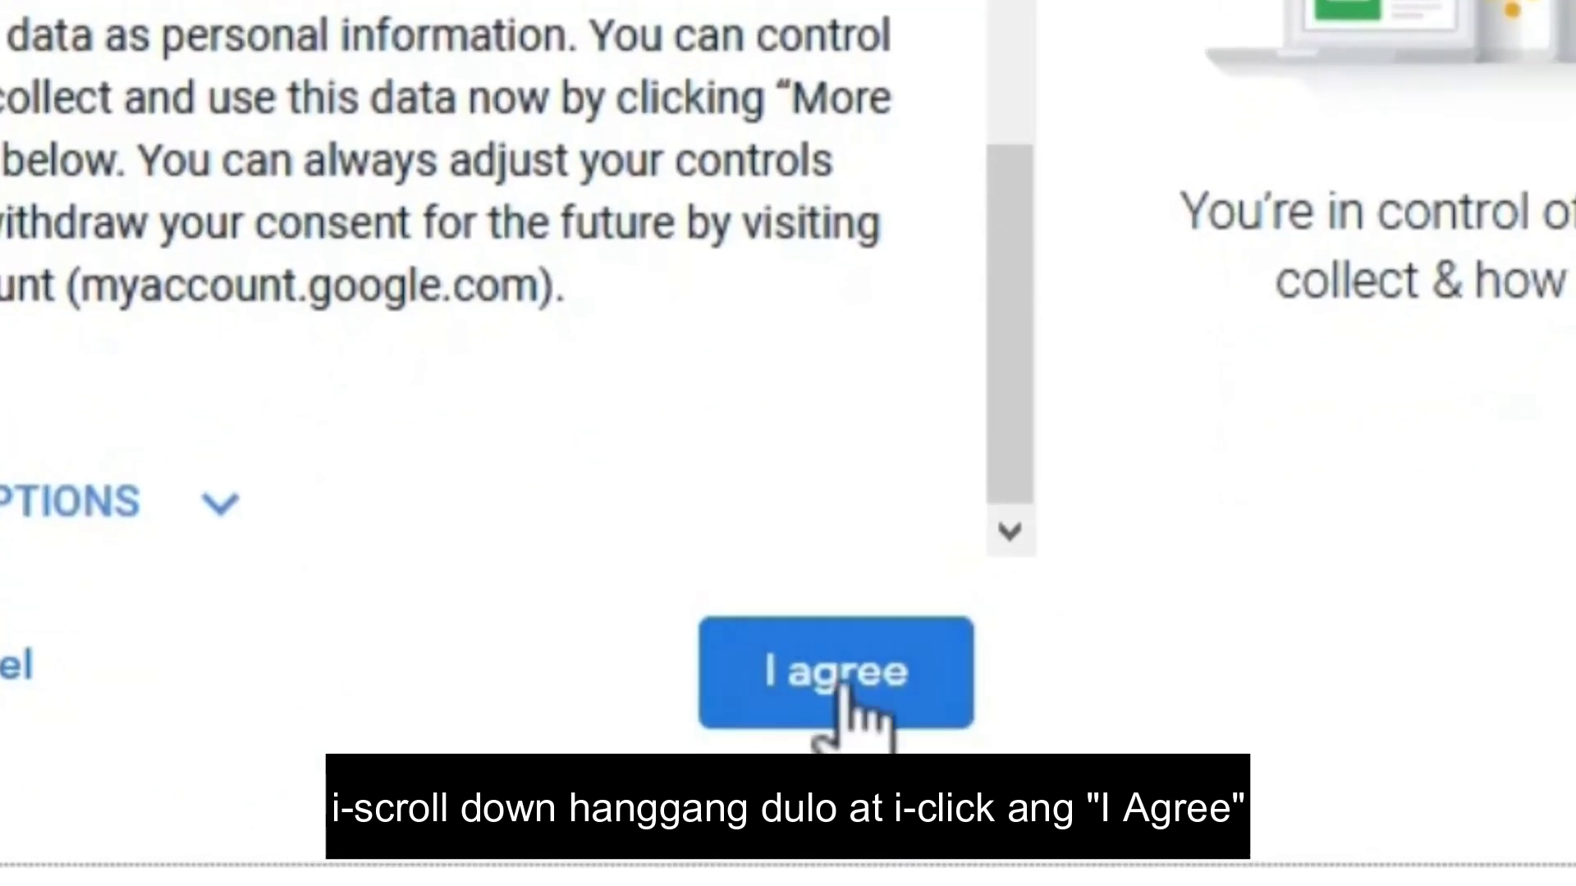
pyautogui.click(845, 690)
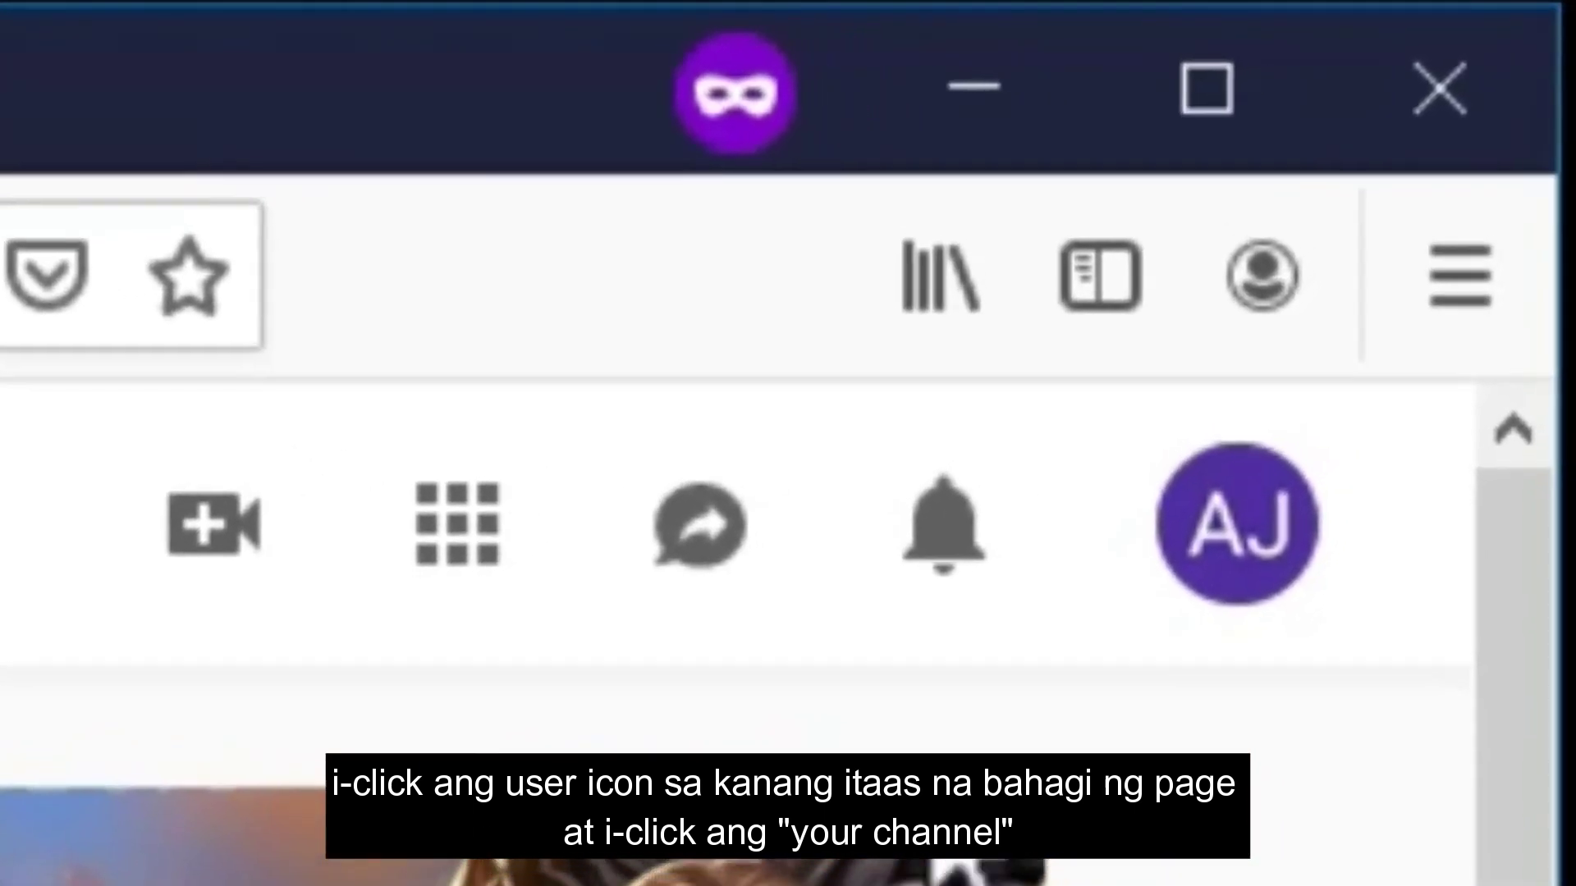
# Go to Your channel from the account menu to start a channel
pyautogui.click(1240, 558)
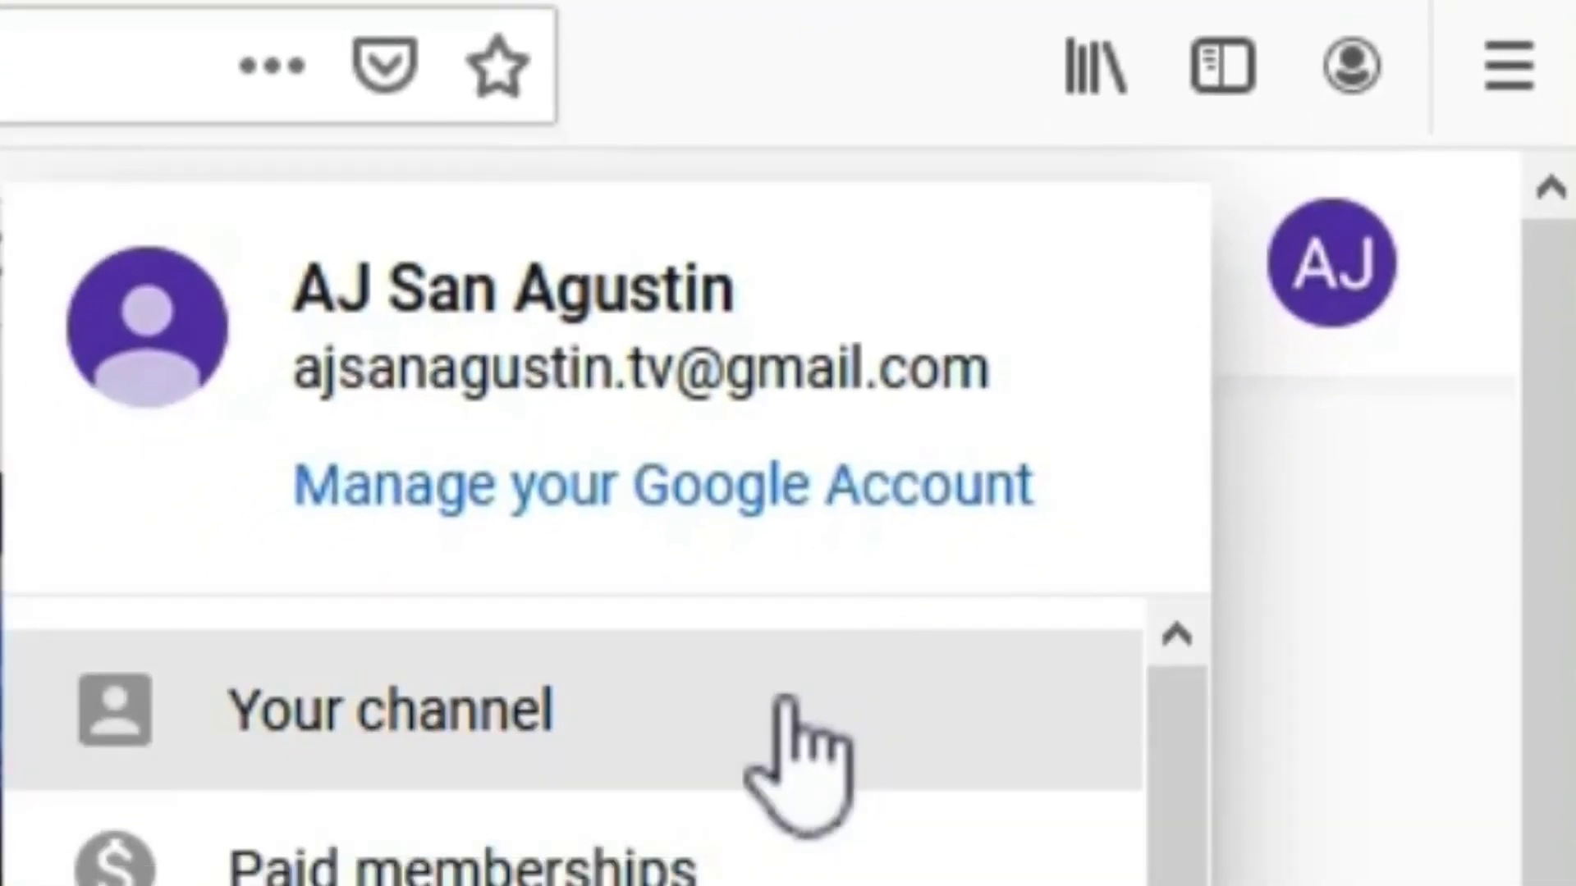
pyautogui.click(784, 701)
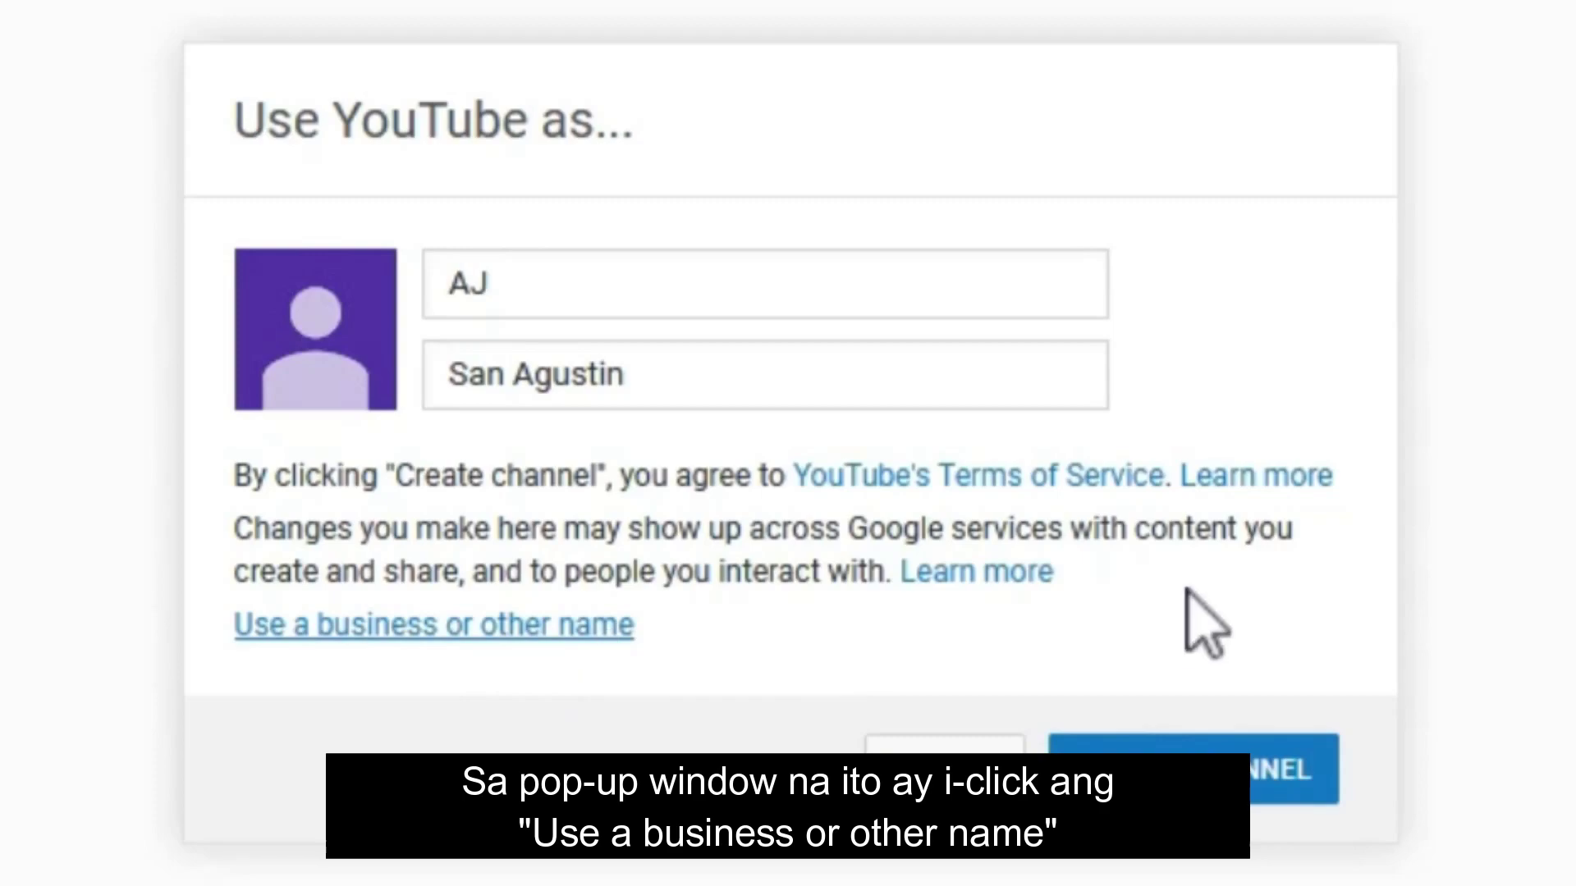
# Create the channel as a Brand Account under the channel's business name
pyautogui.click(433, 625)
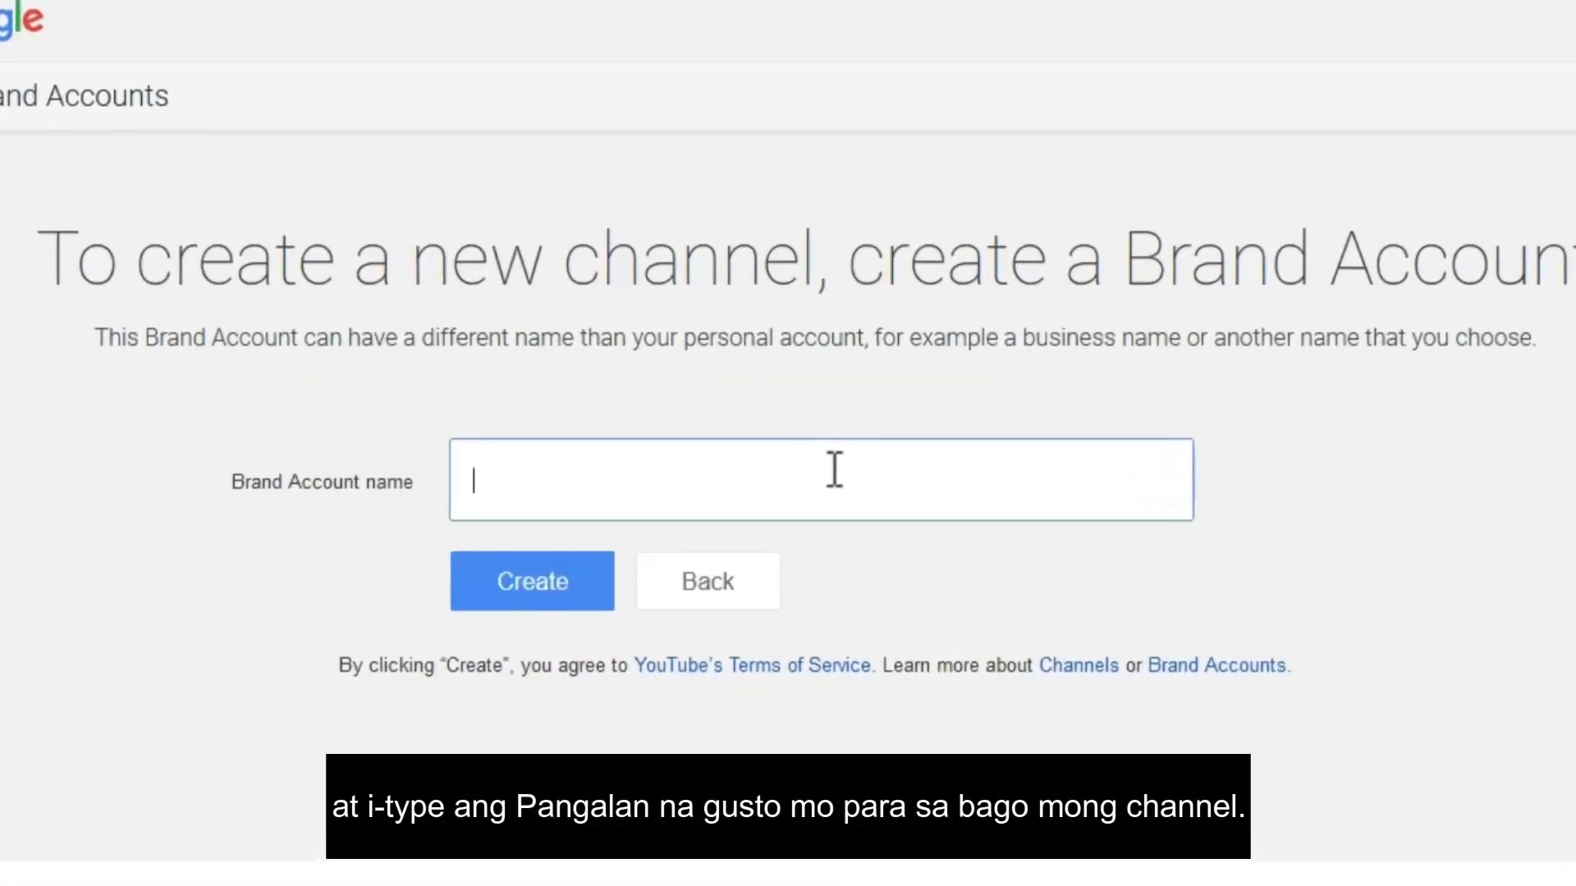
pyautogui.write('AJ San')
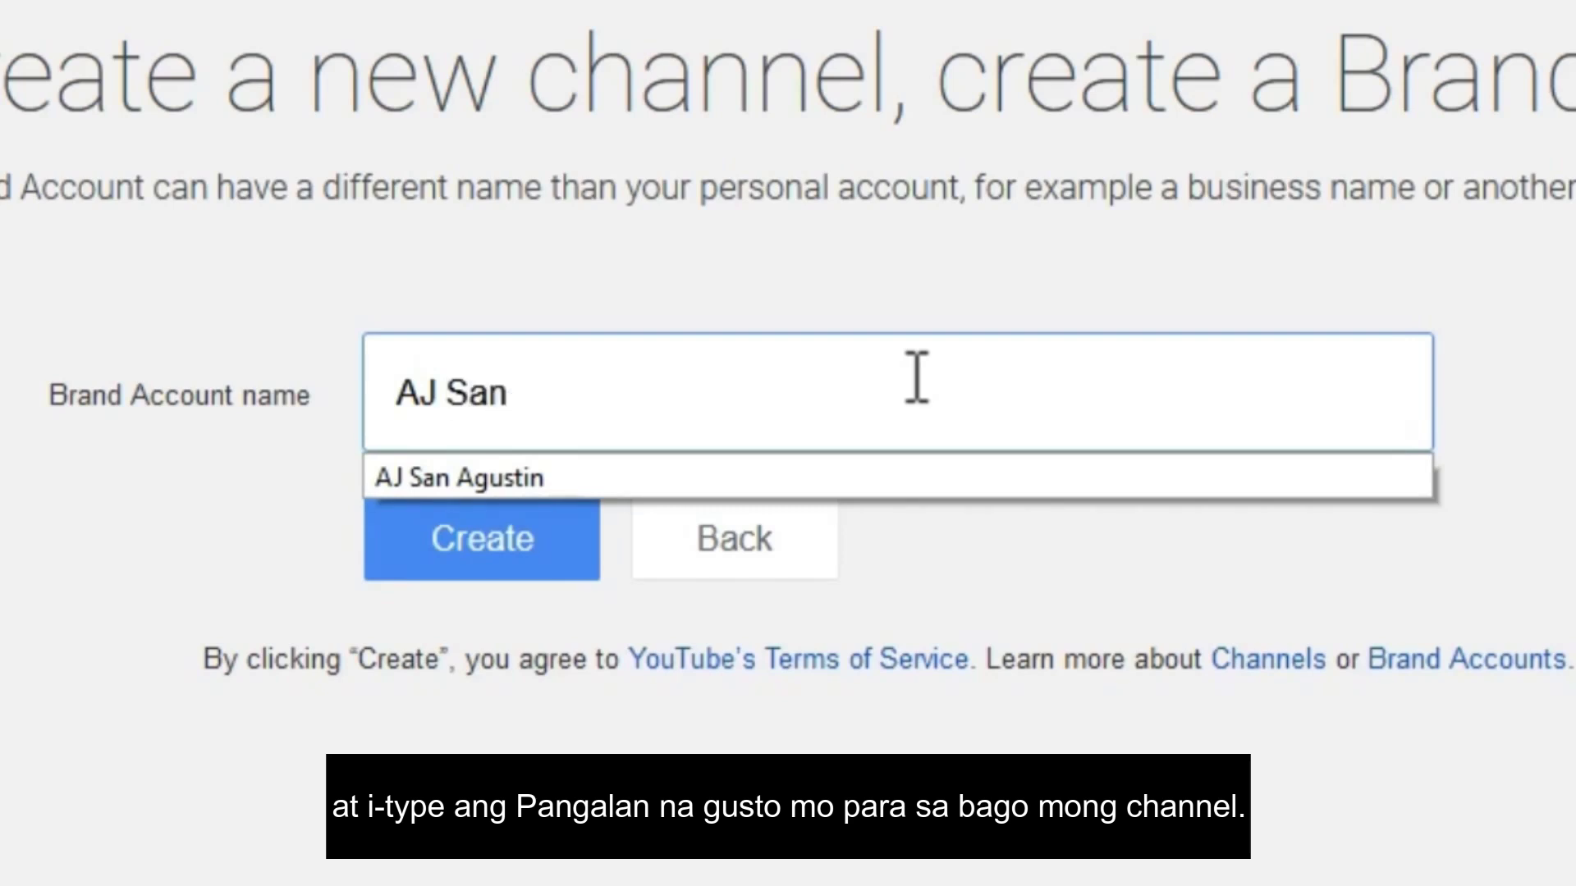
pyautogui.write(' Agustin ')
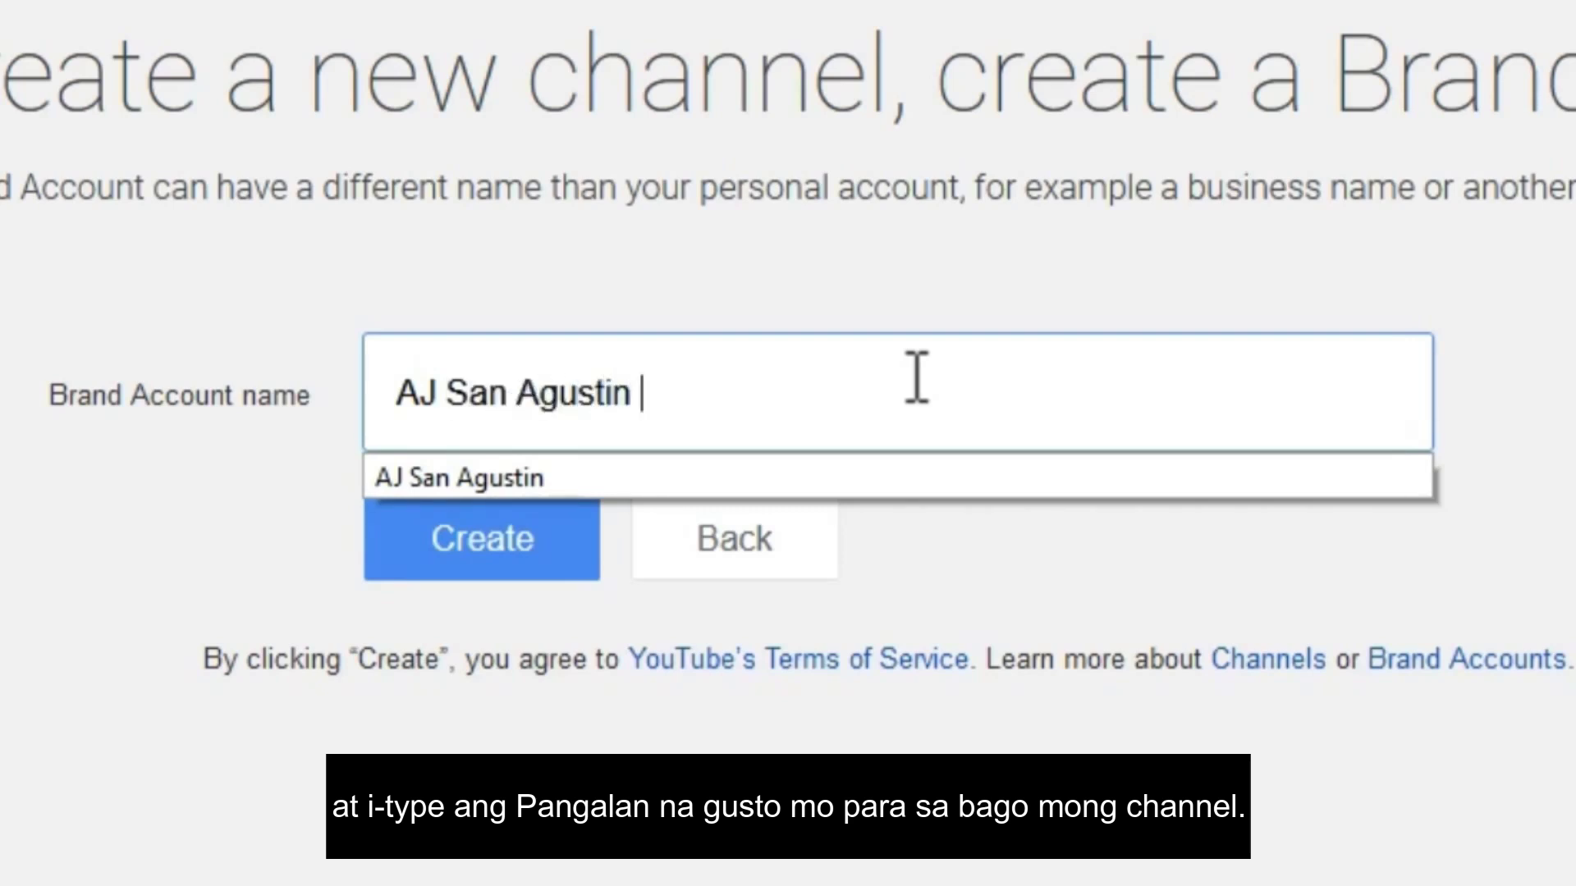
pyautogui.write('TV')
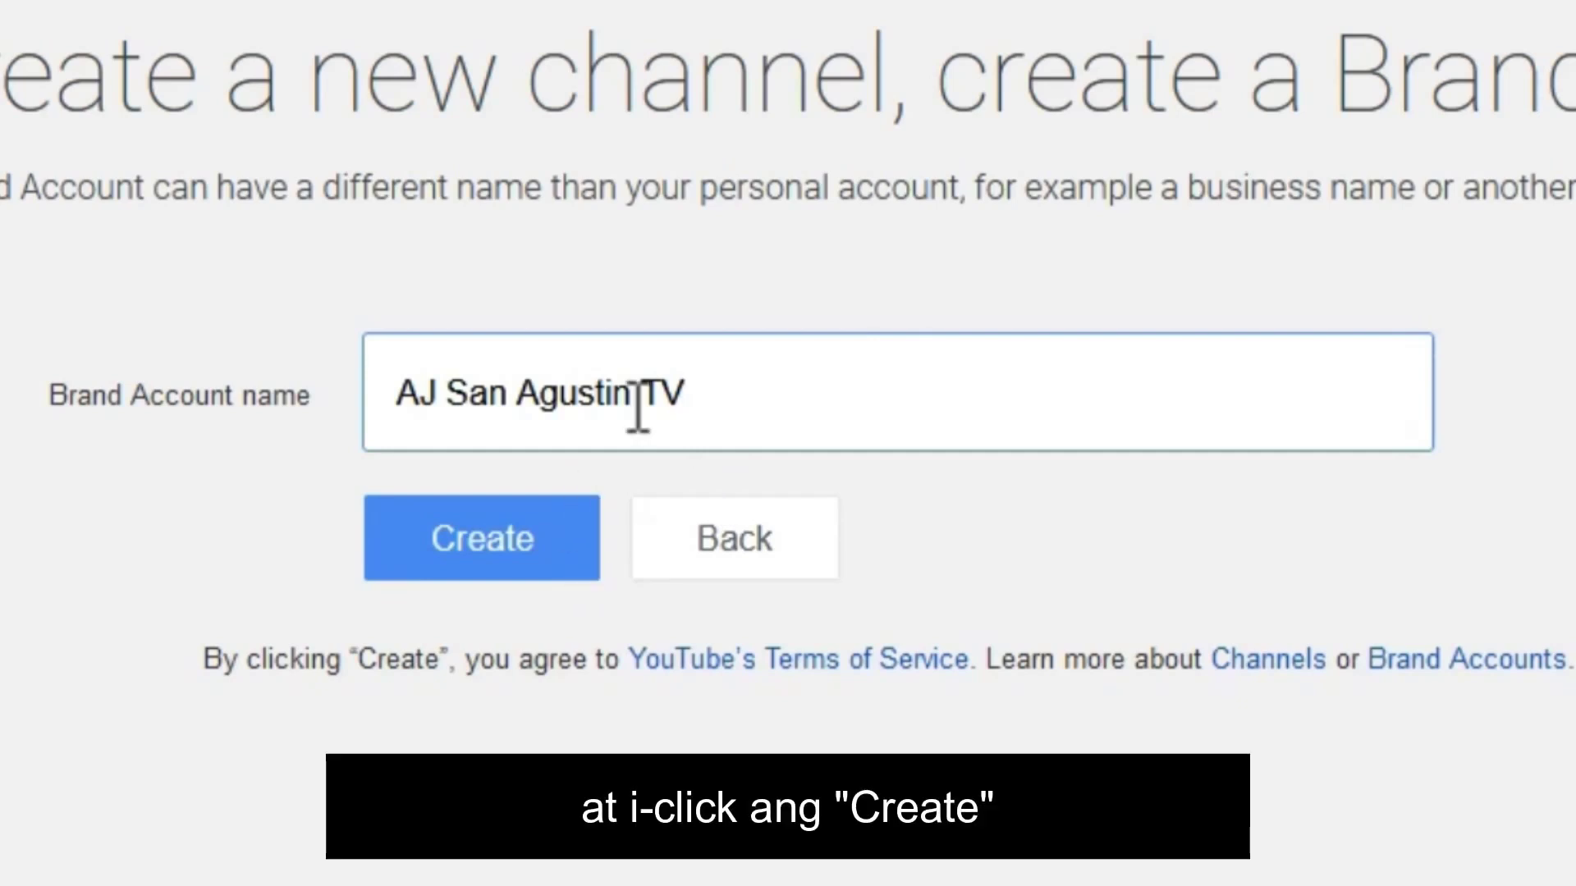
pyautogui.click(545, 542)
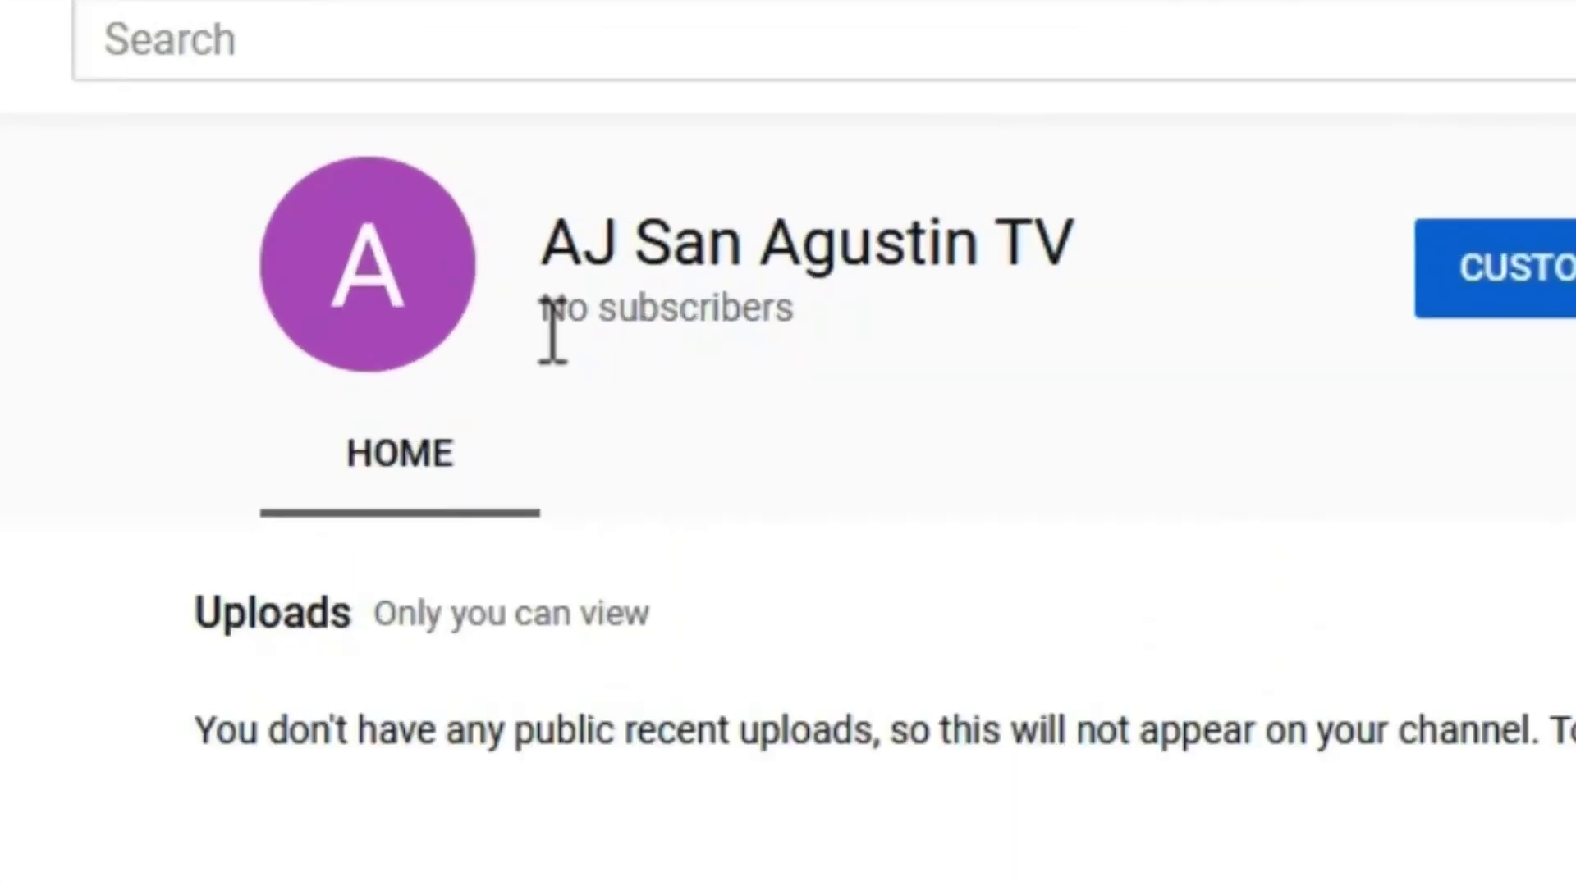
pyautogui.moveTo(561, 259); pyautogui.dragTo(674, 260)
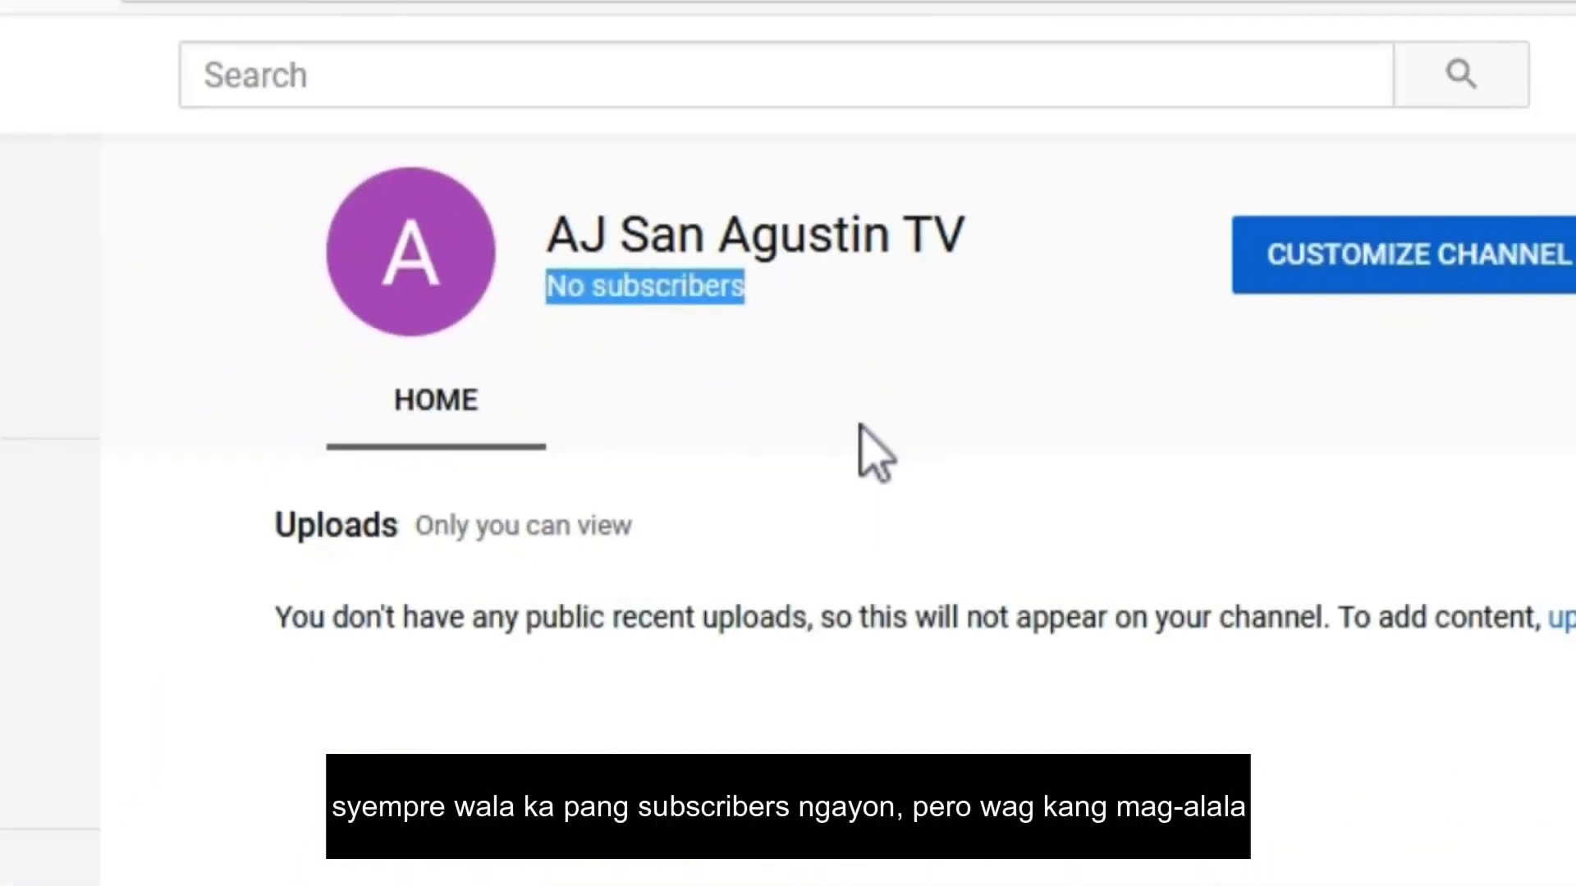
pyautogui.click(860, 427)
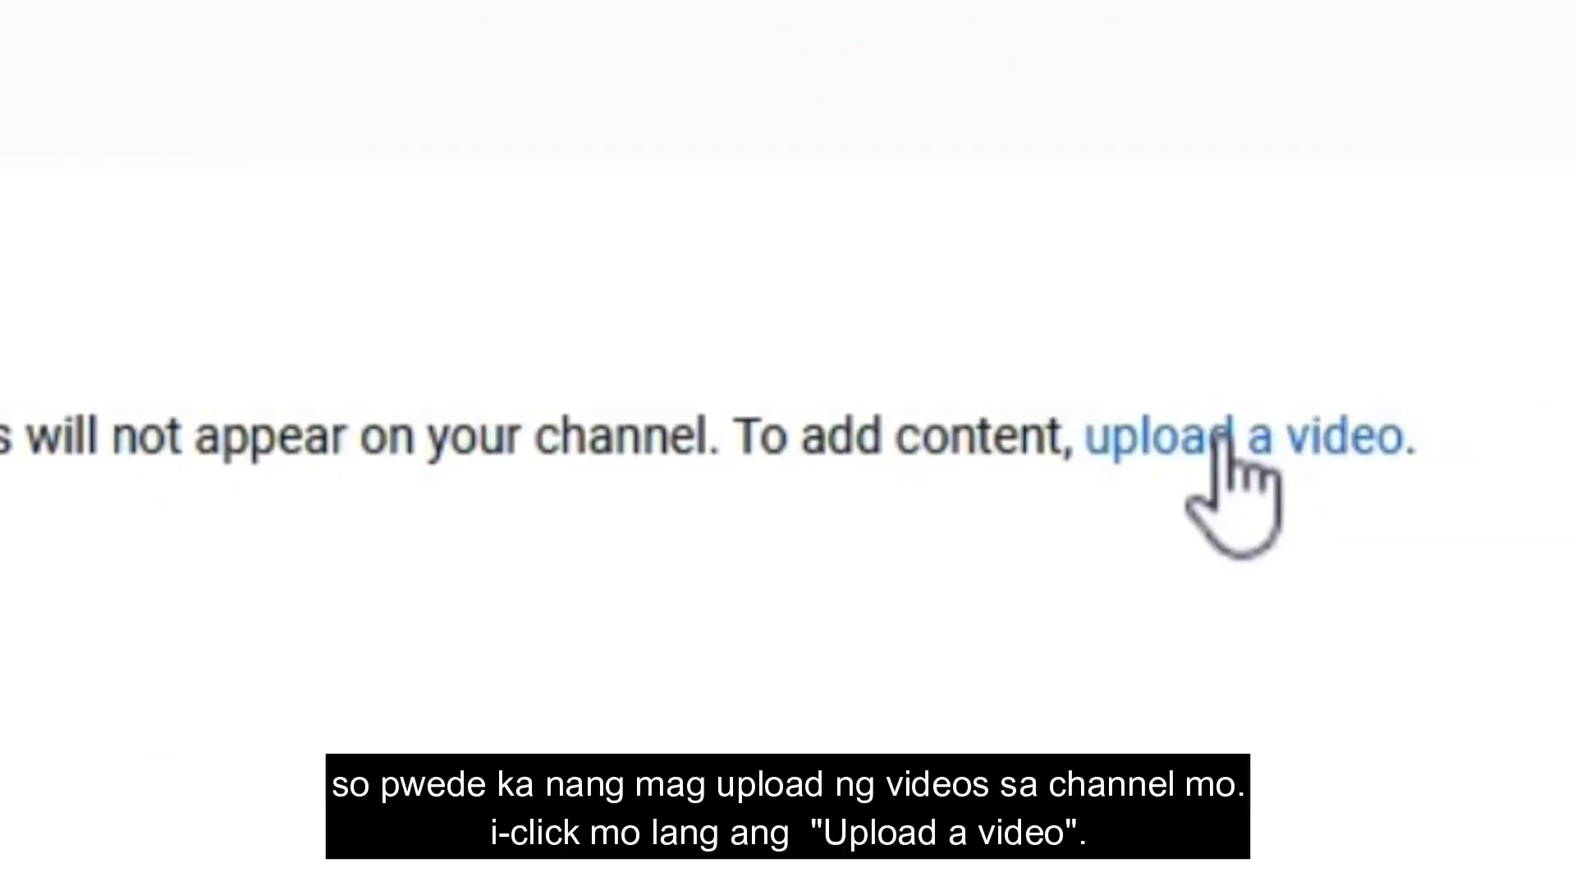
pyautogui.click(1228, 447)
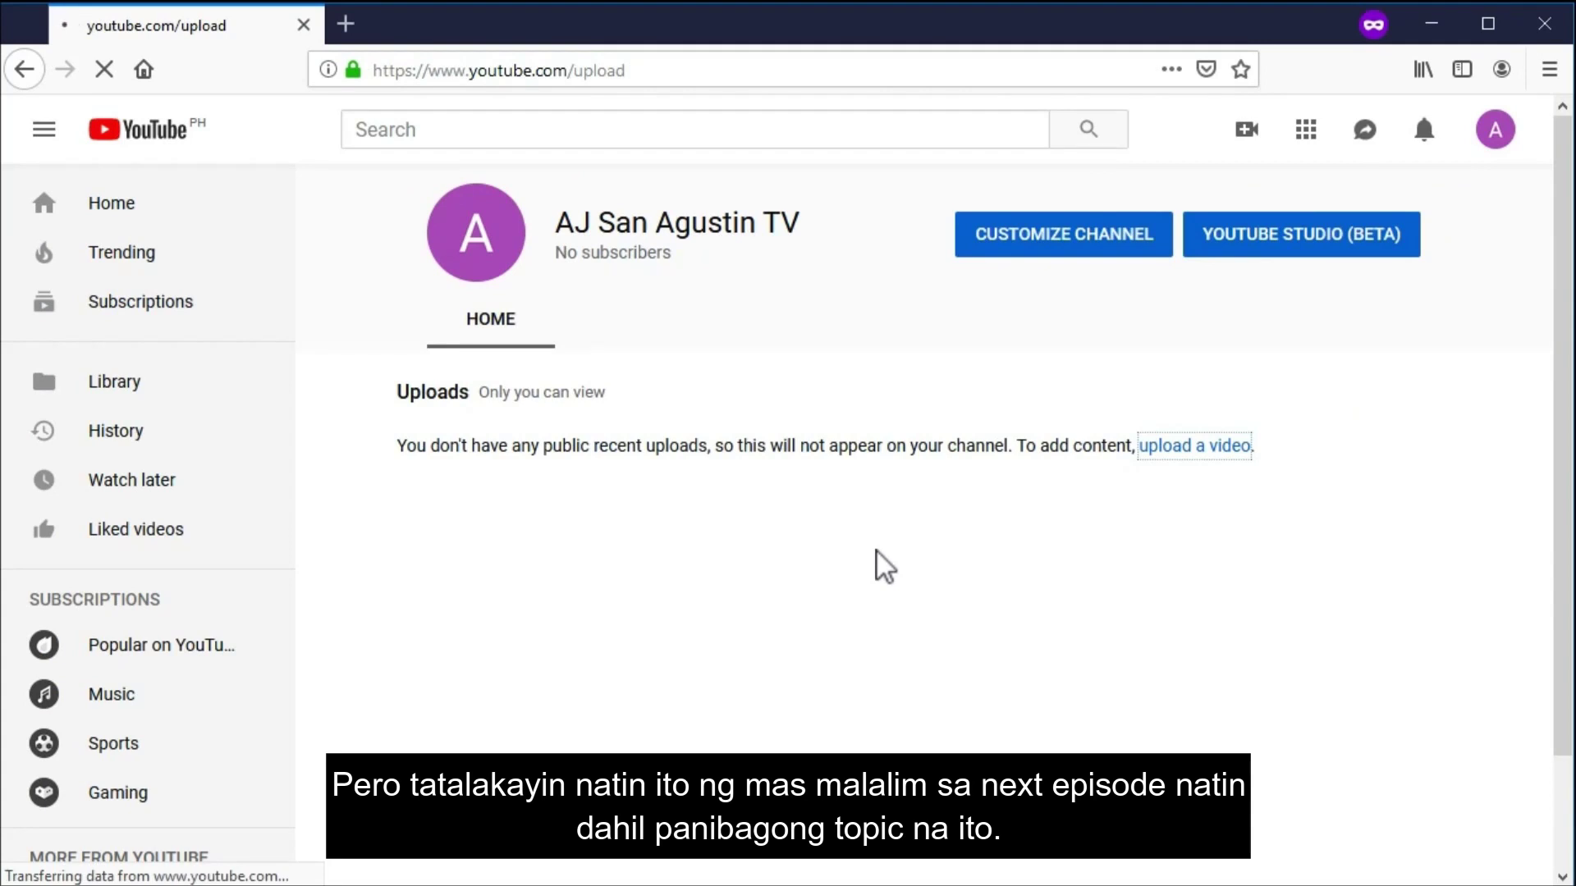
pyautogui.click(23, 71)
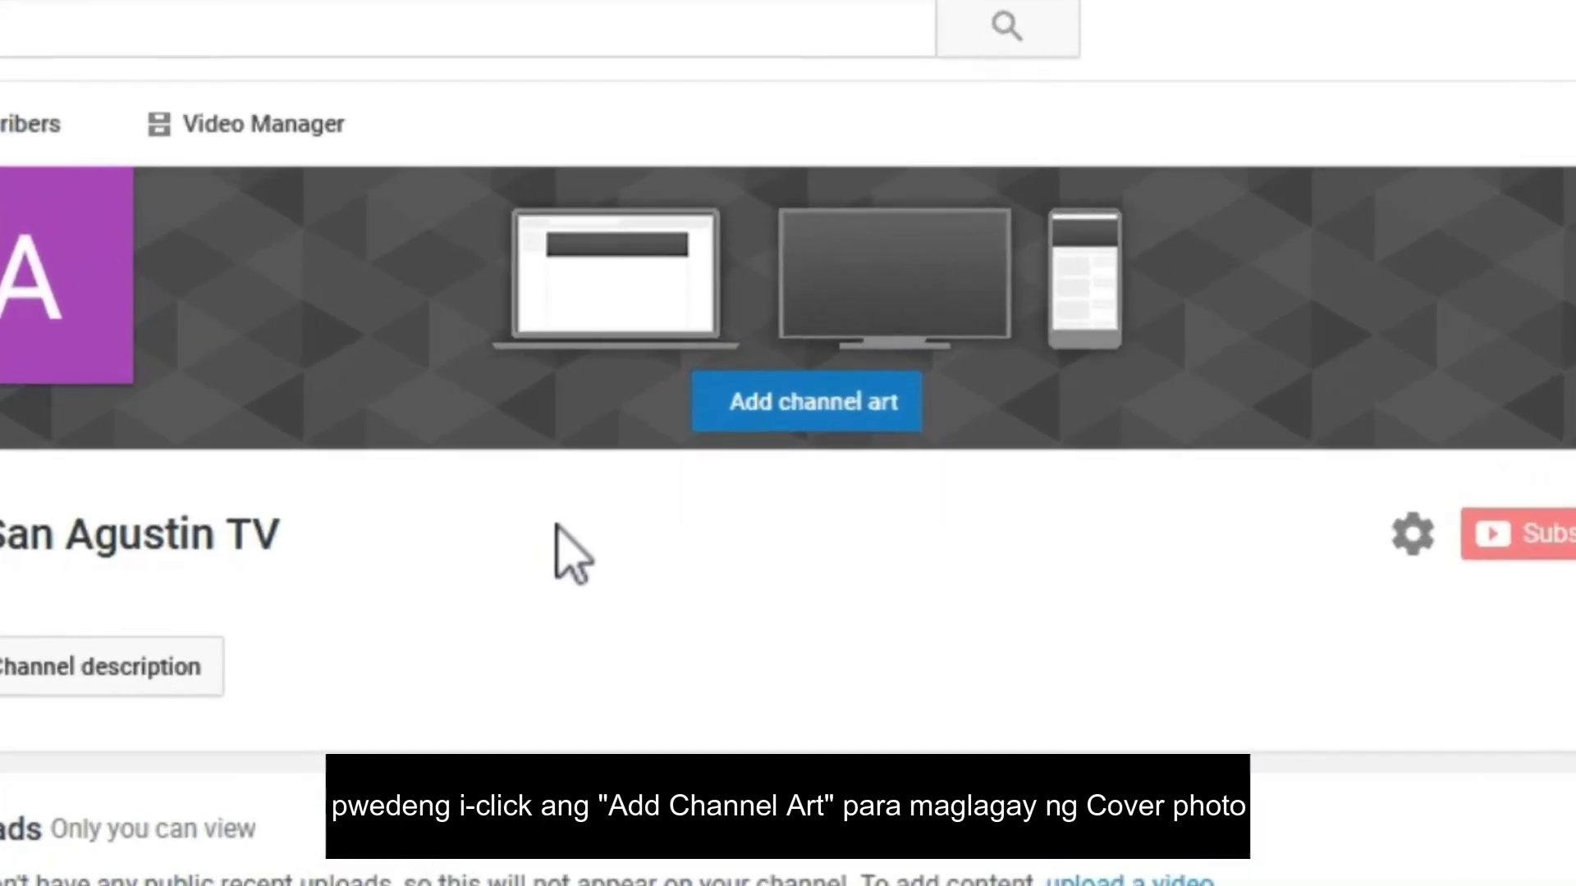
# Browse the Gallery, Your photos and Upload options, then set the traffic-light gallery photo as the banner
pyautogui.click(727, 420)
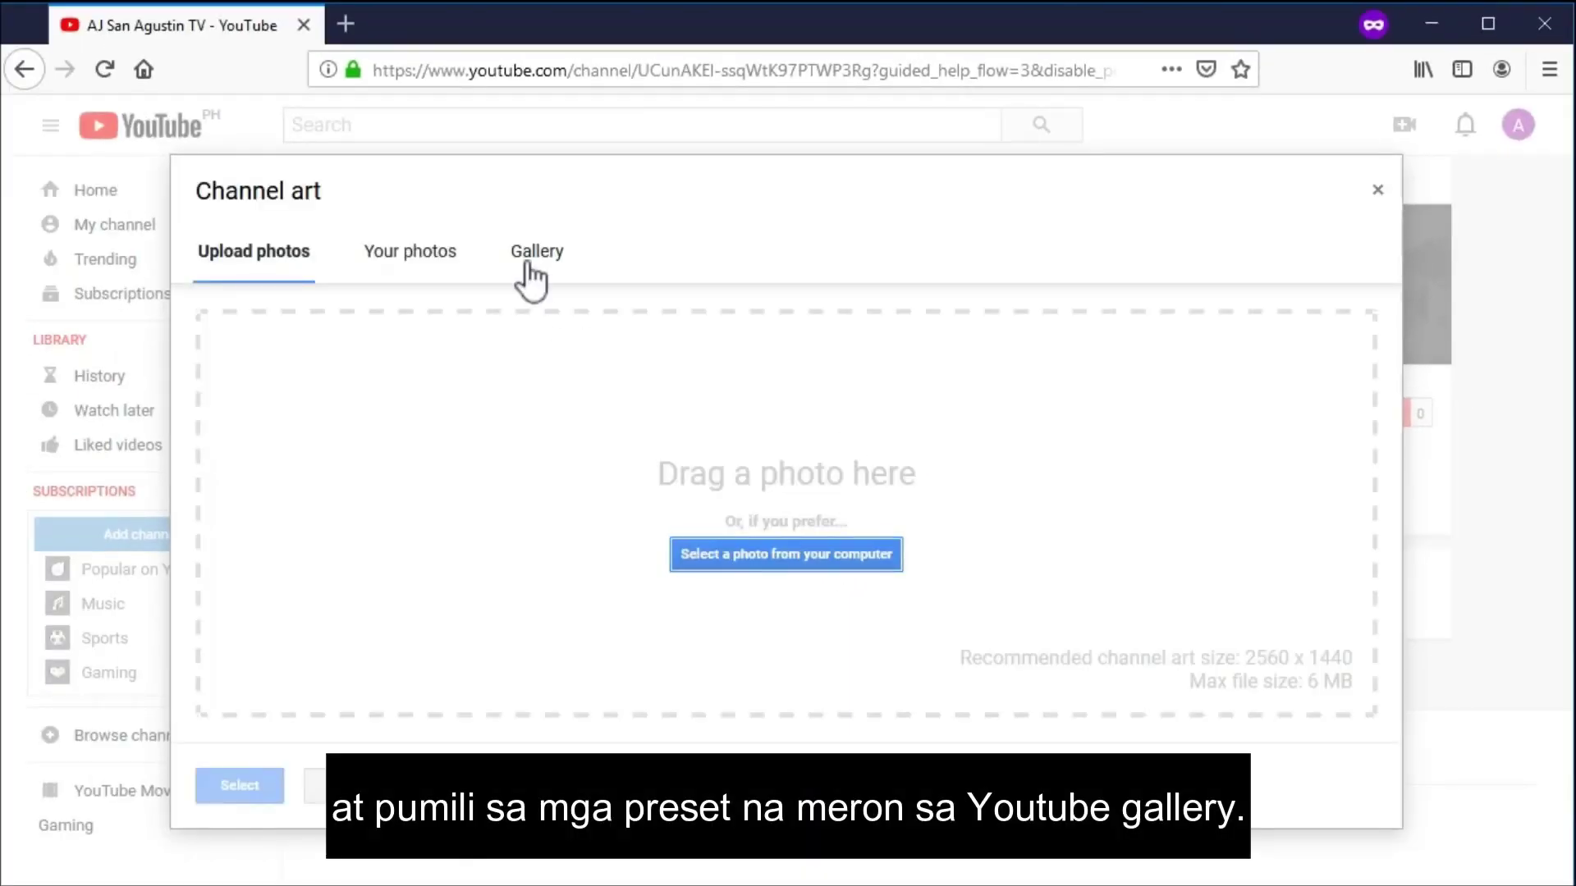
pyautogui.click(526, 263)
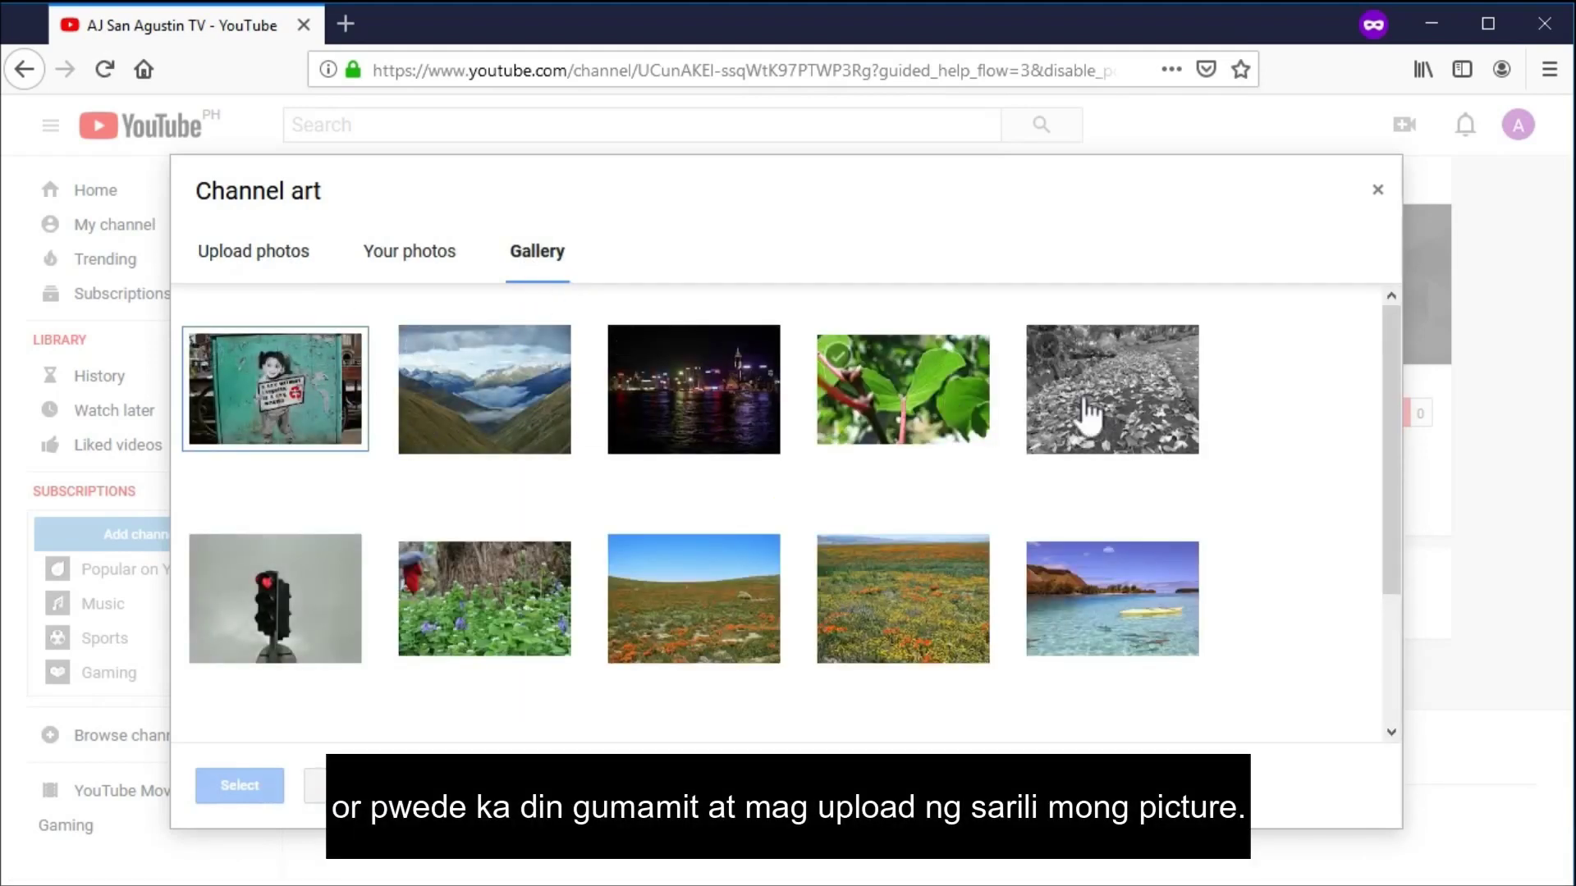
pyautogui.scroll(-3, 1102, 627)
pyautogui.scroll(3, 1105, 623)
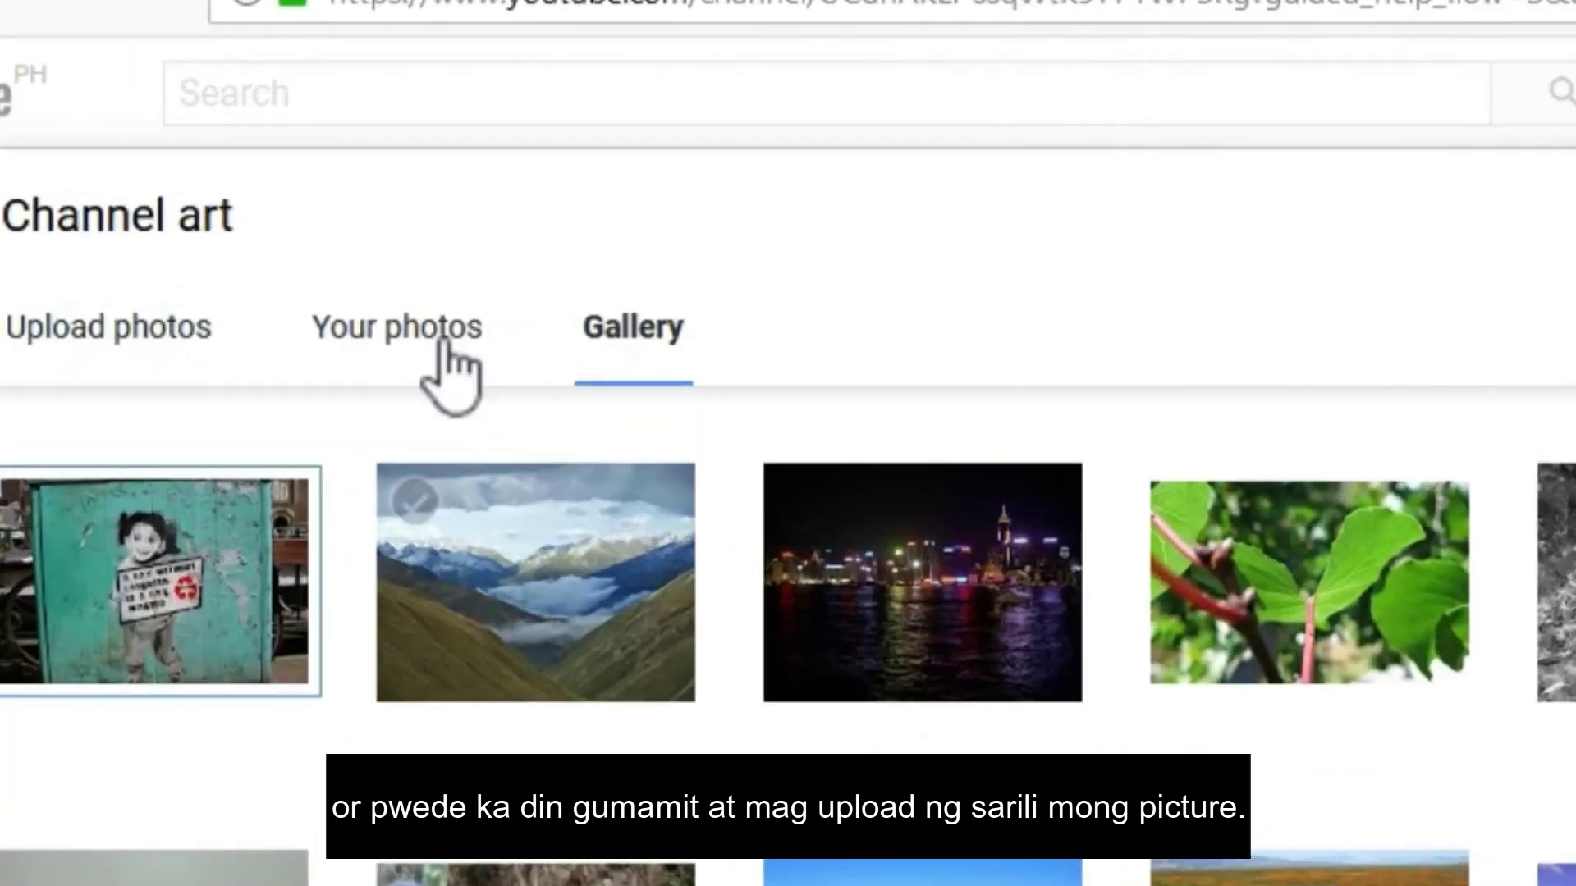
pyautogui.click(446, 343)
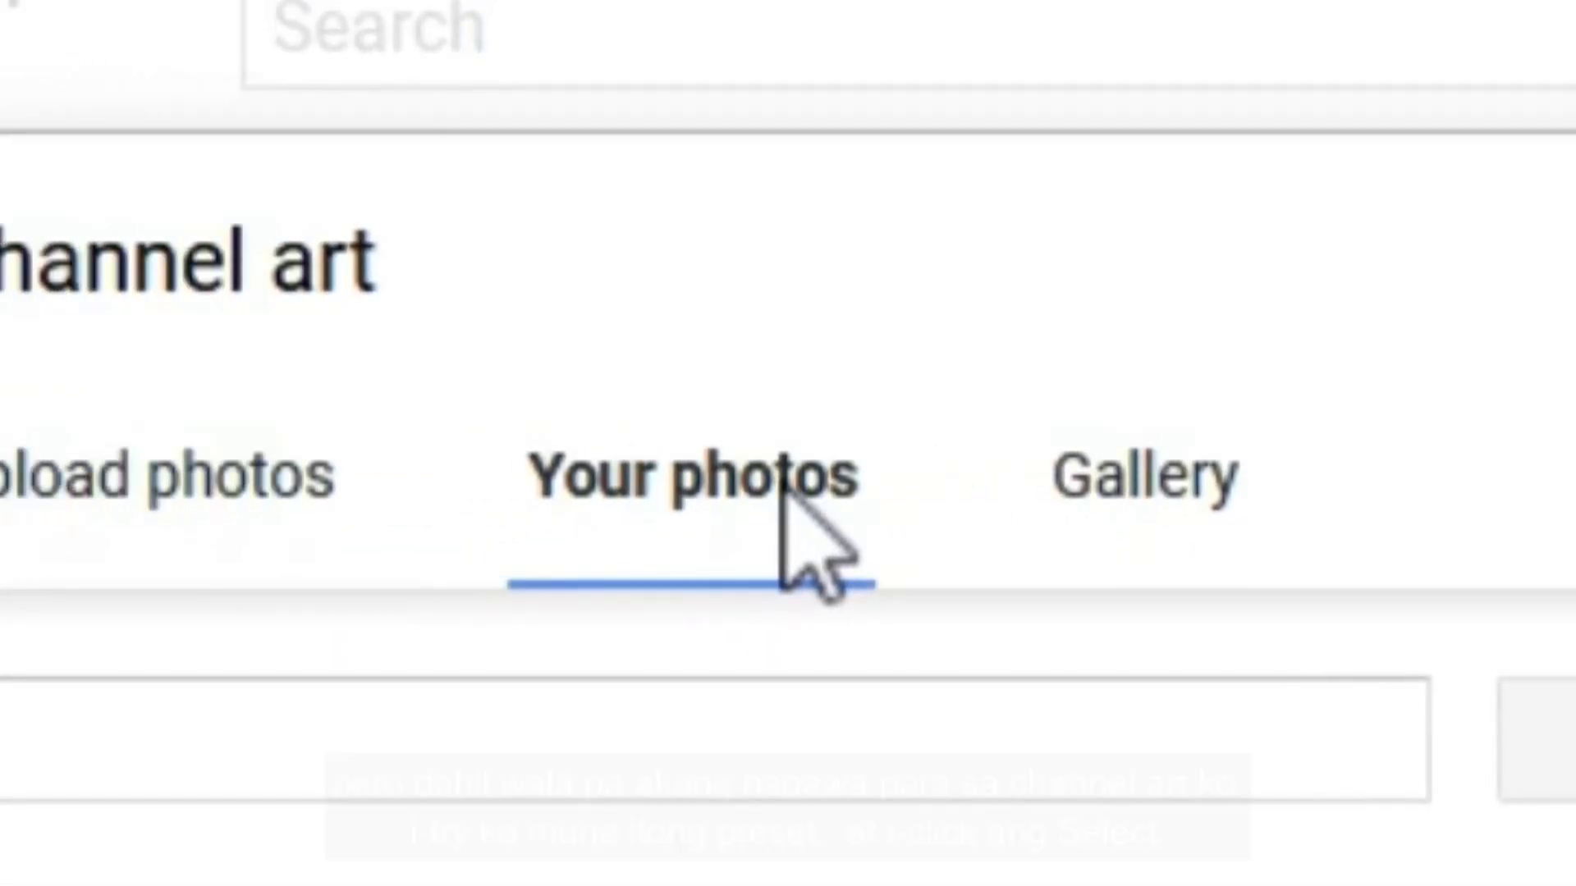
pyautogui.click(396, 485)
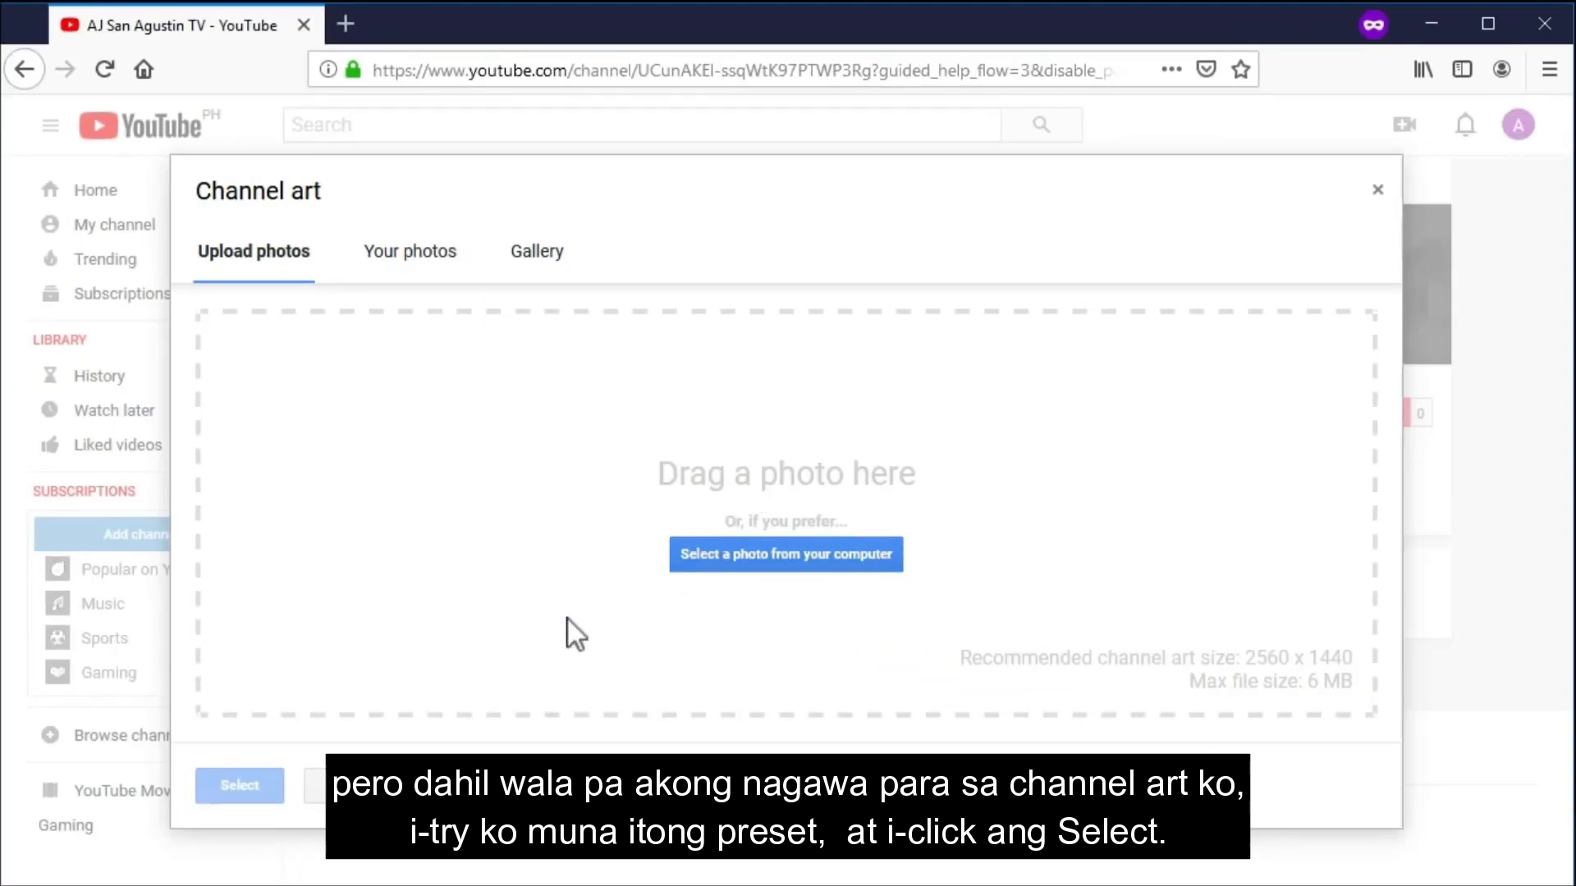
pyautogui.click(537, 251)
pyautogui.click(361, 403)
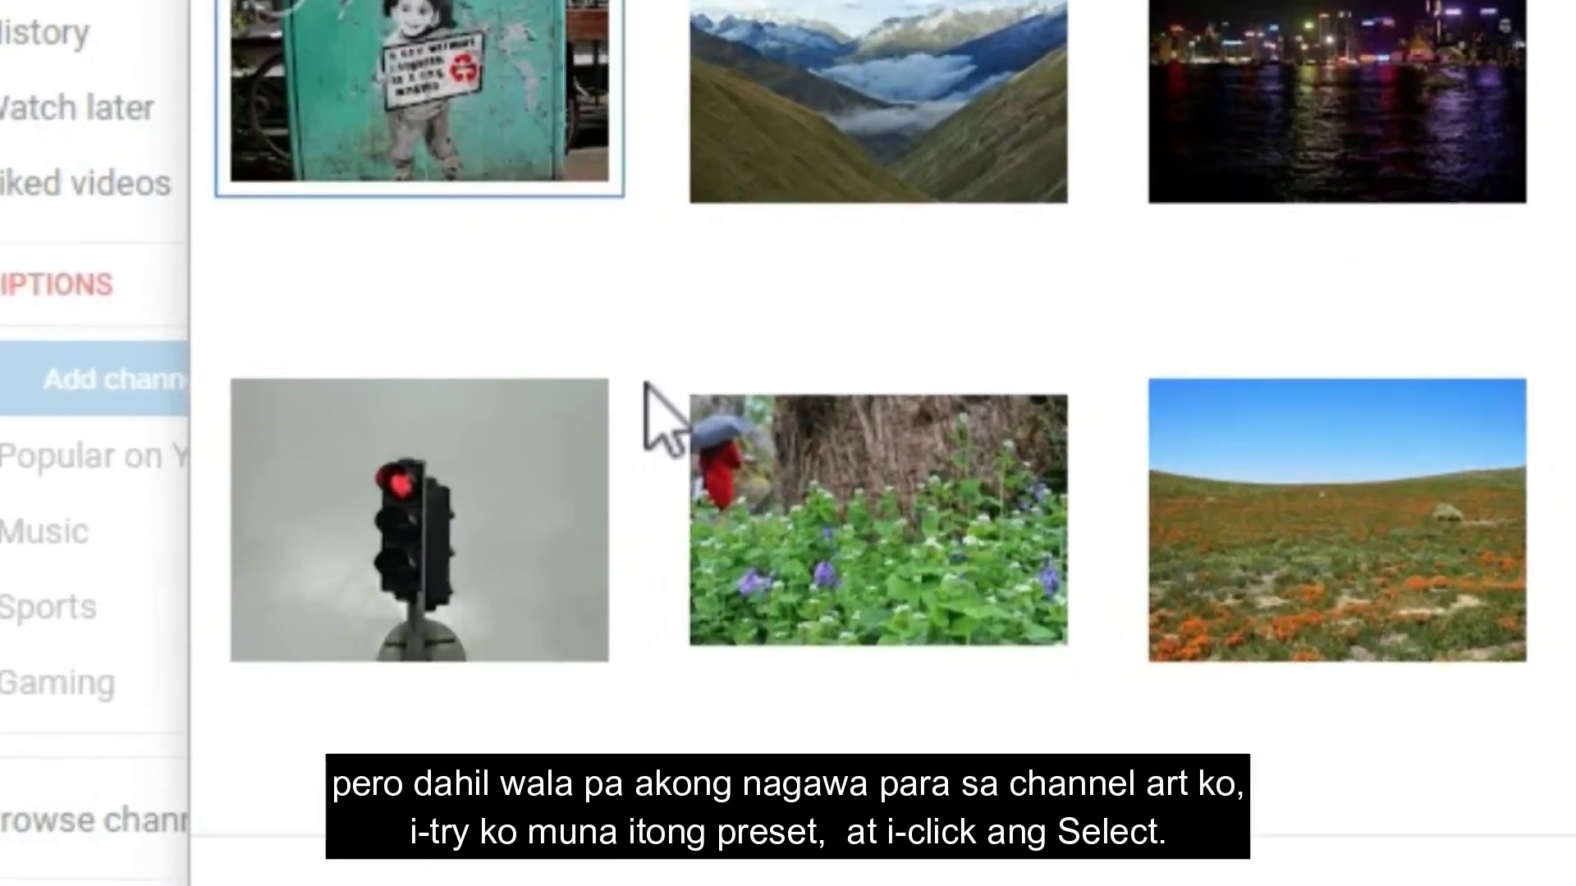
pyautogui.doubleClick(575, 612)
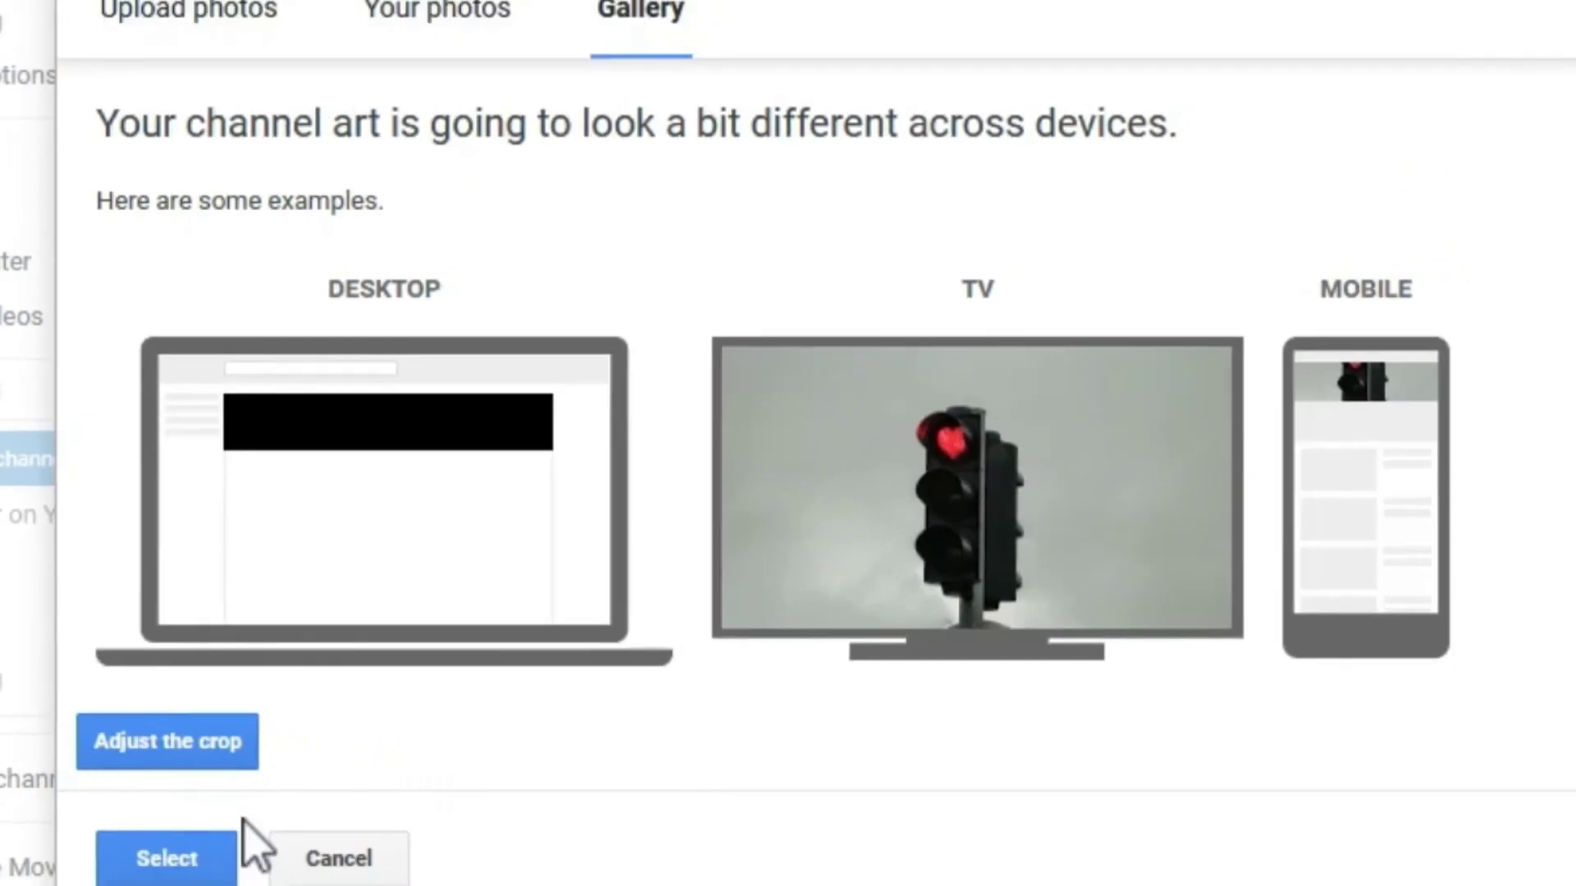
pyautogui.click(166, 859)
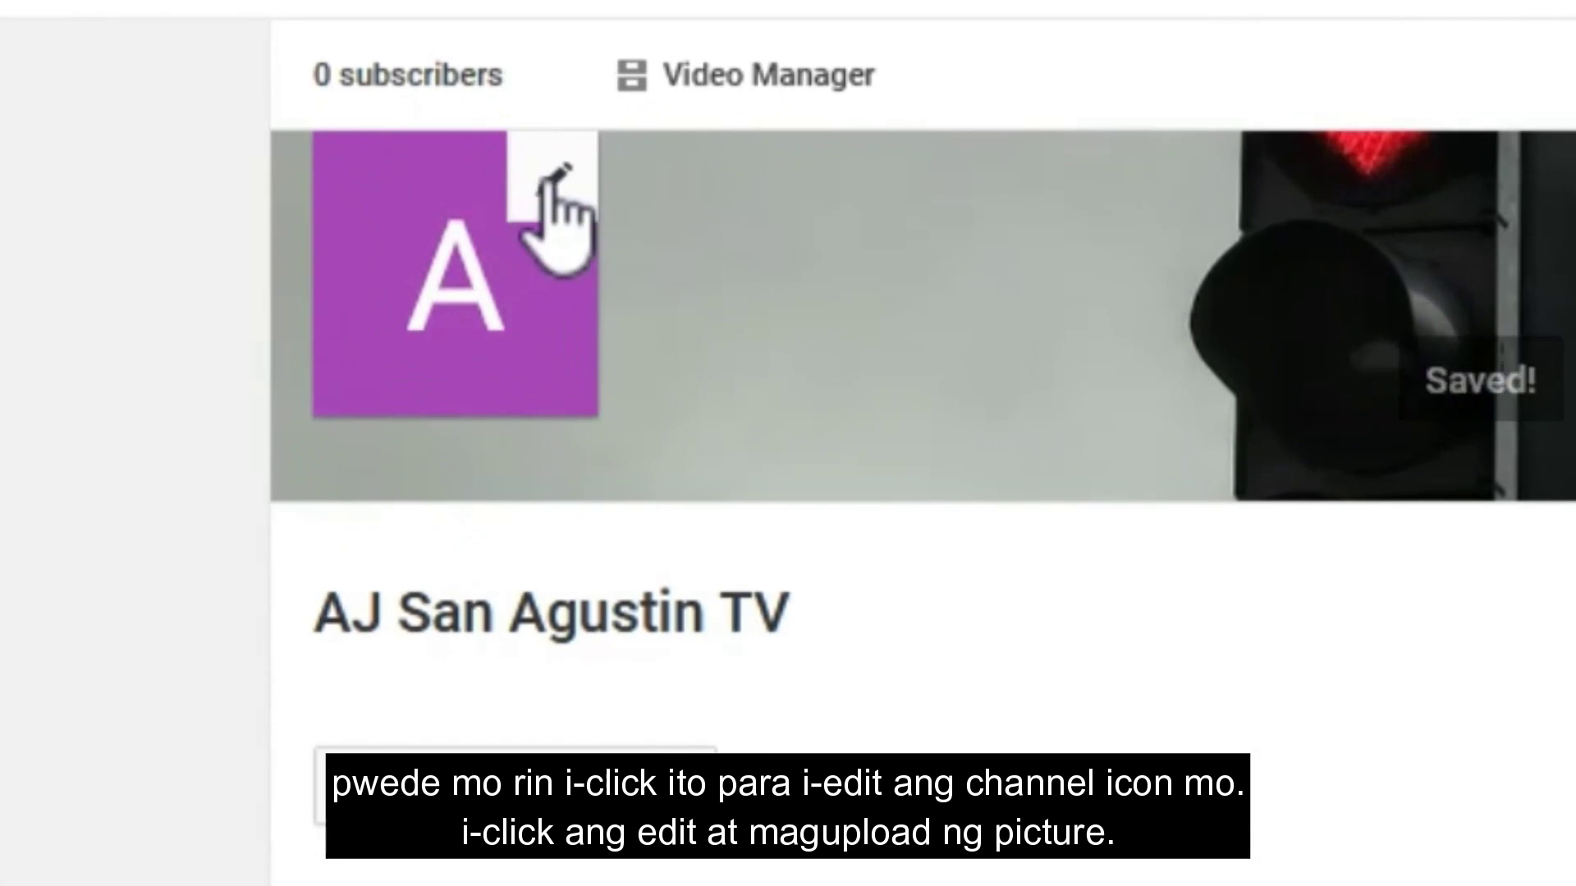
pyautogui.click(523, 227)
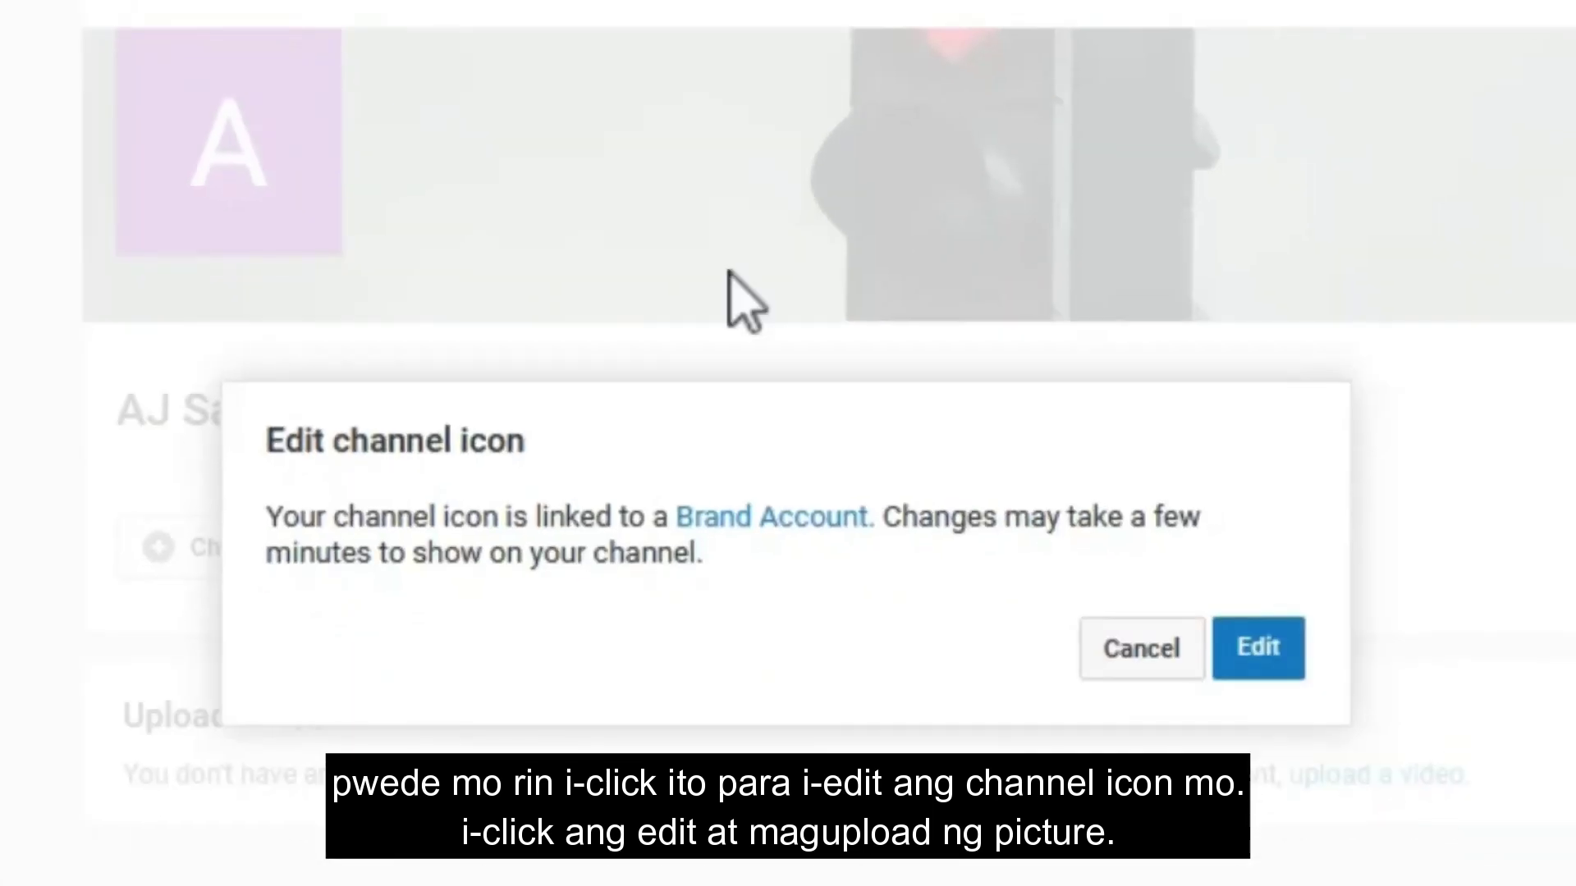
pyautogui.click(1280, 673)
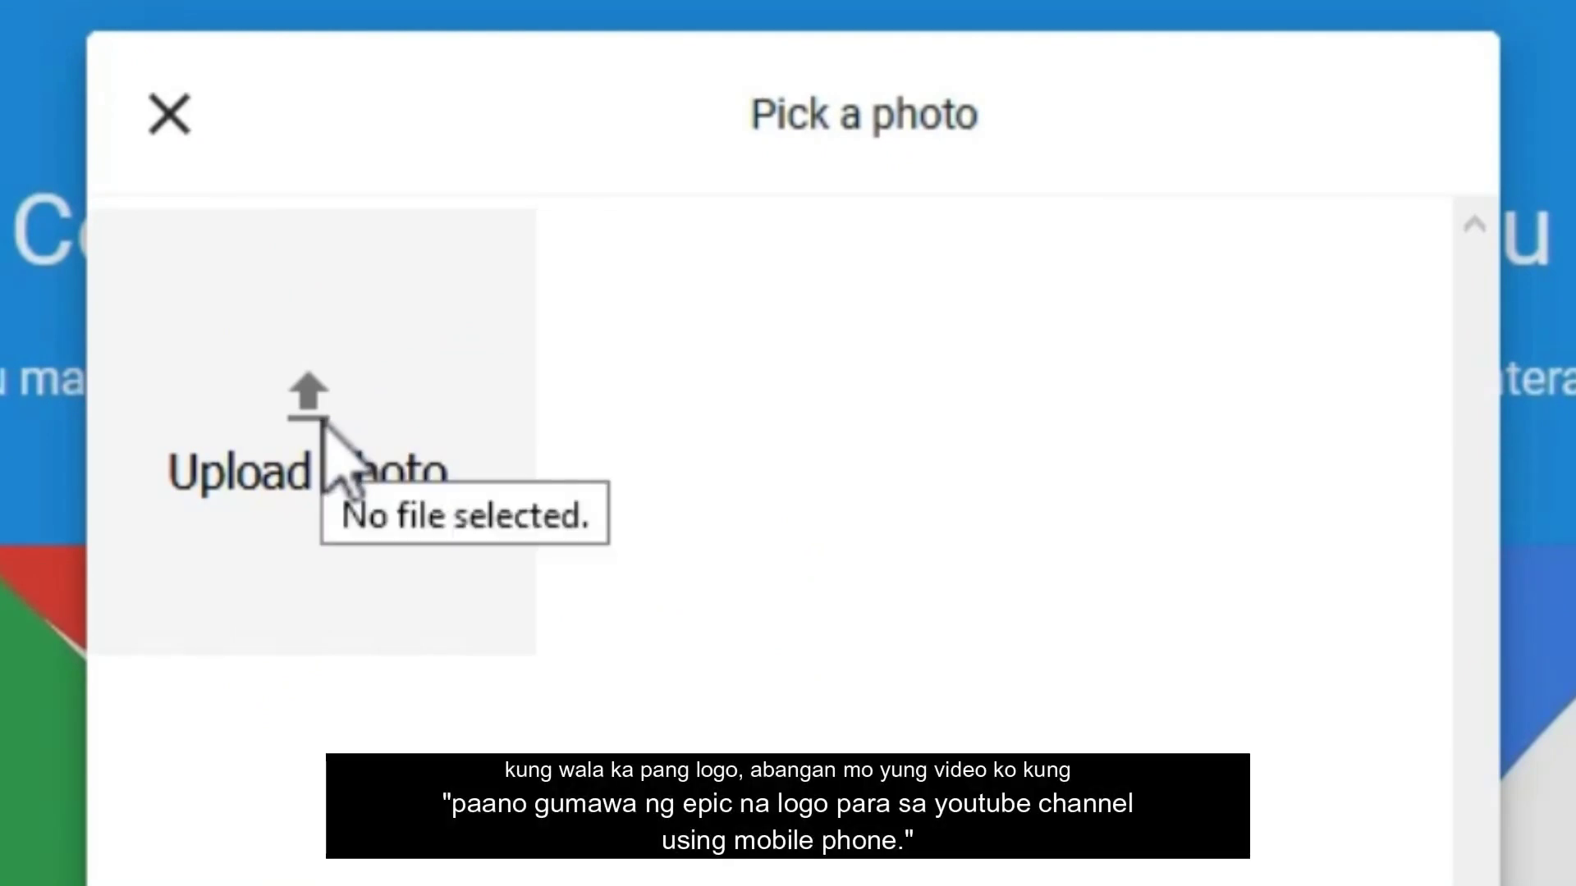
pyautogui.click(168, 111)
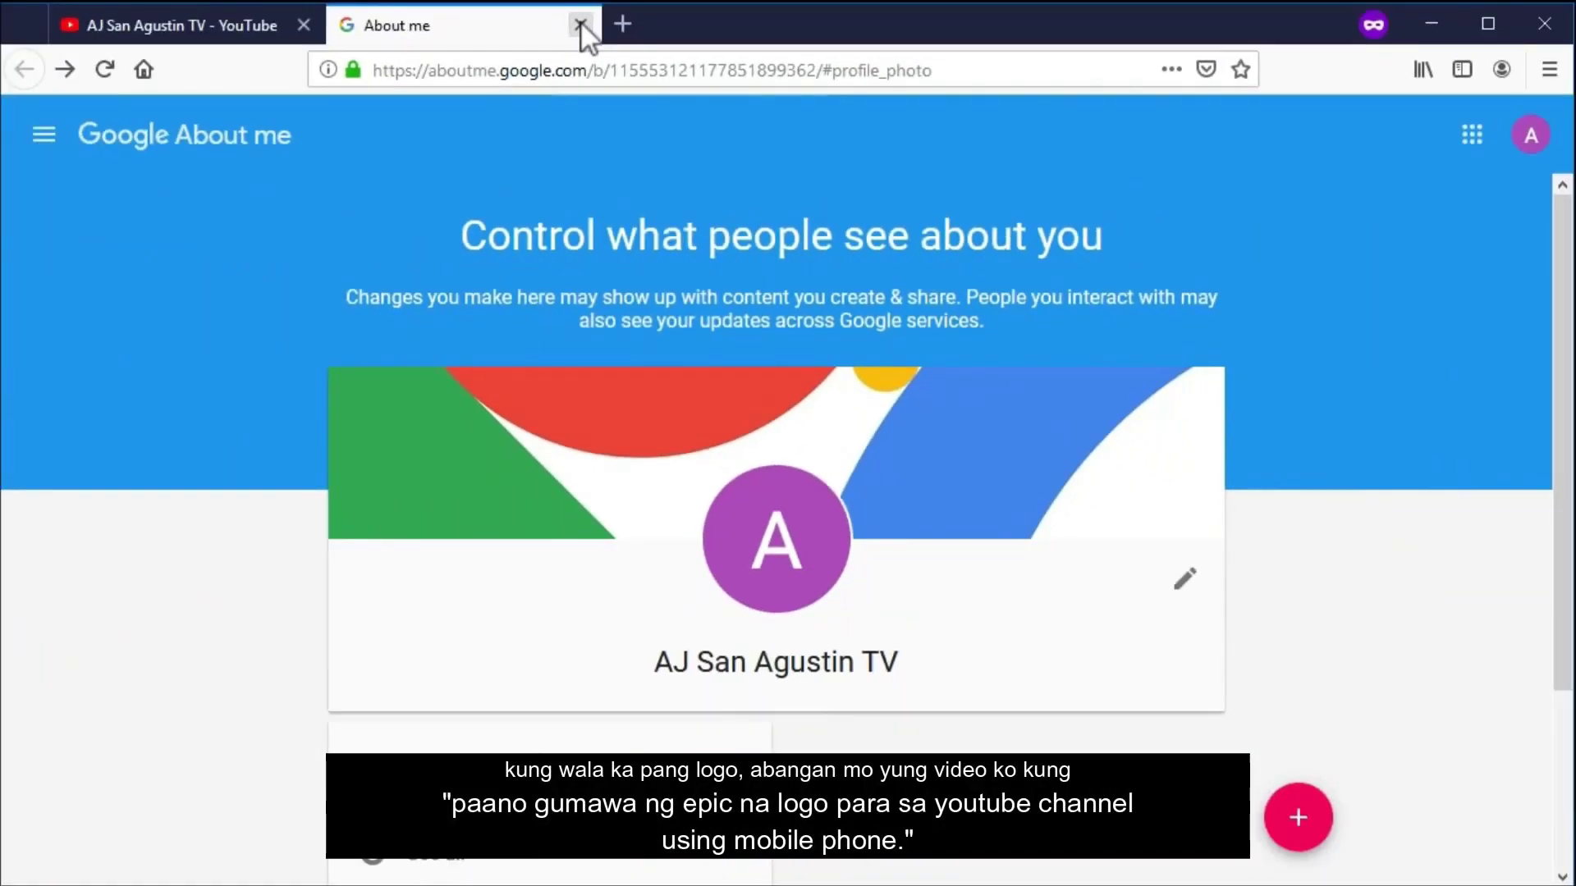
pyautogui.click(580, 26)
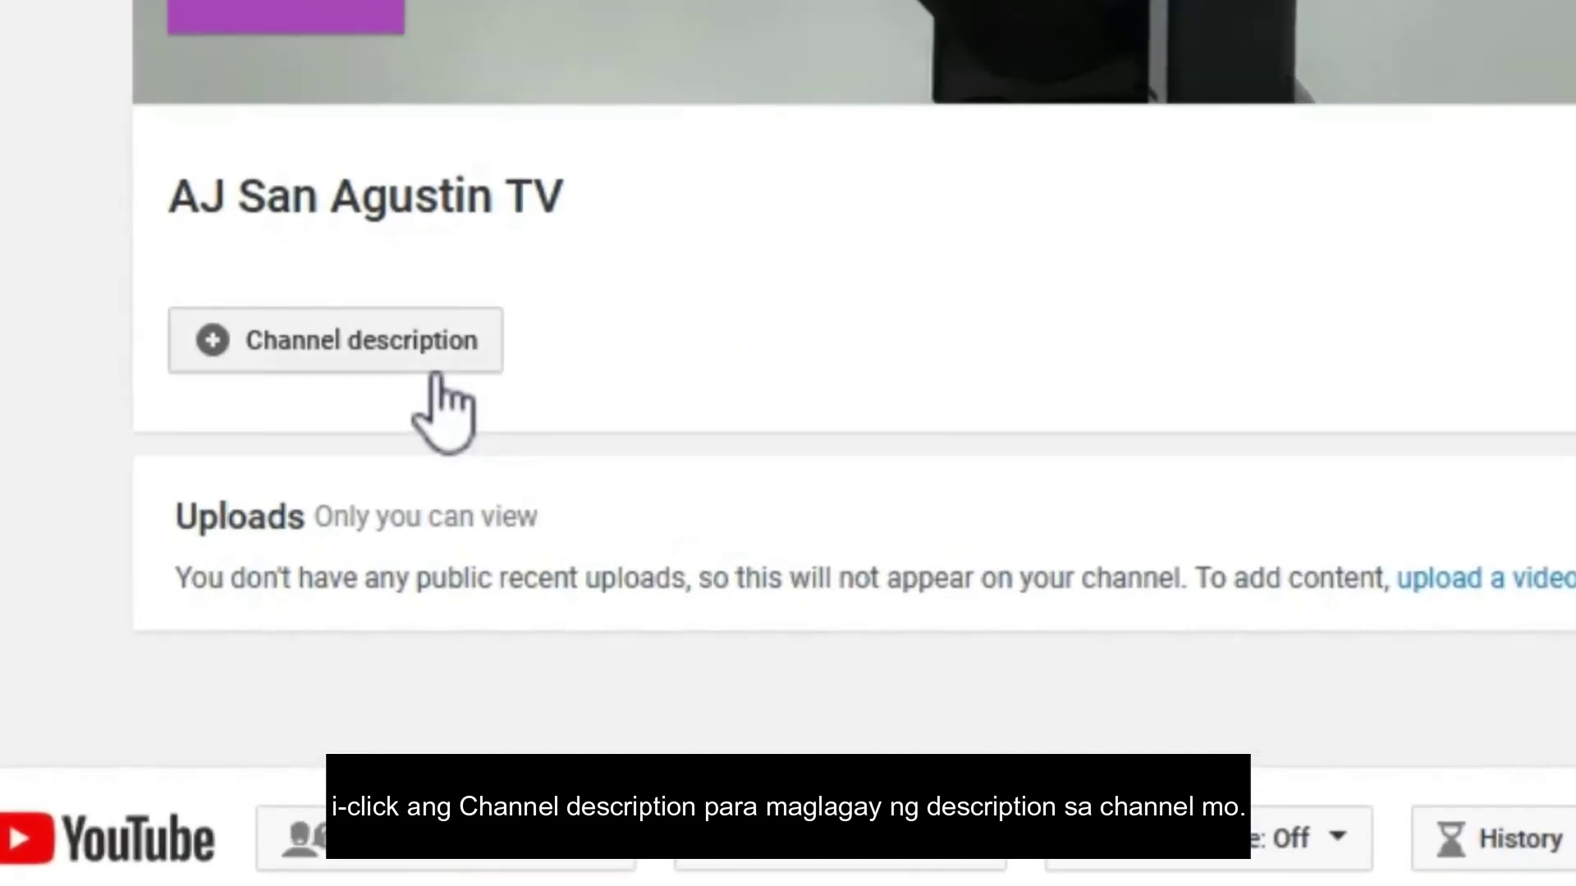
# Enter 'Channel Description here' as the channel description and save it
pyautogui.click(447, 423)
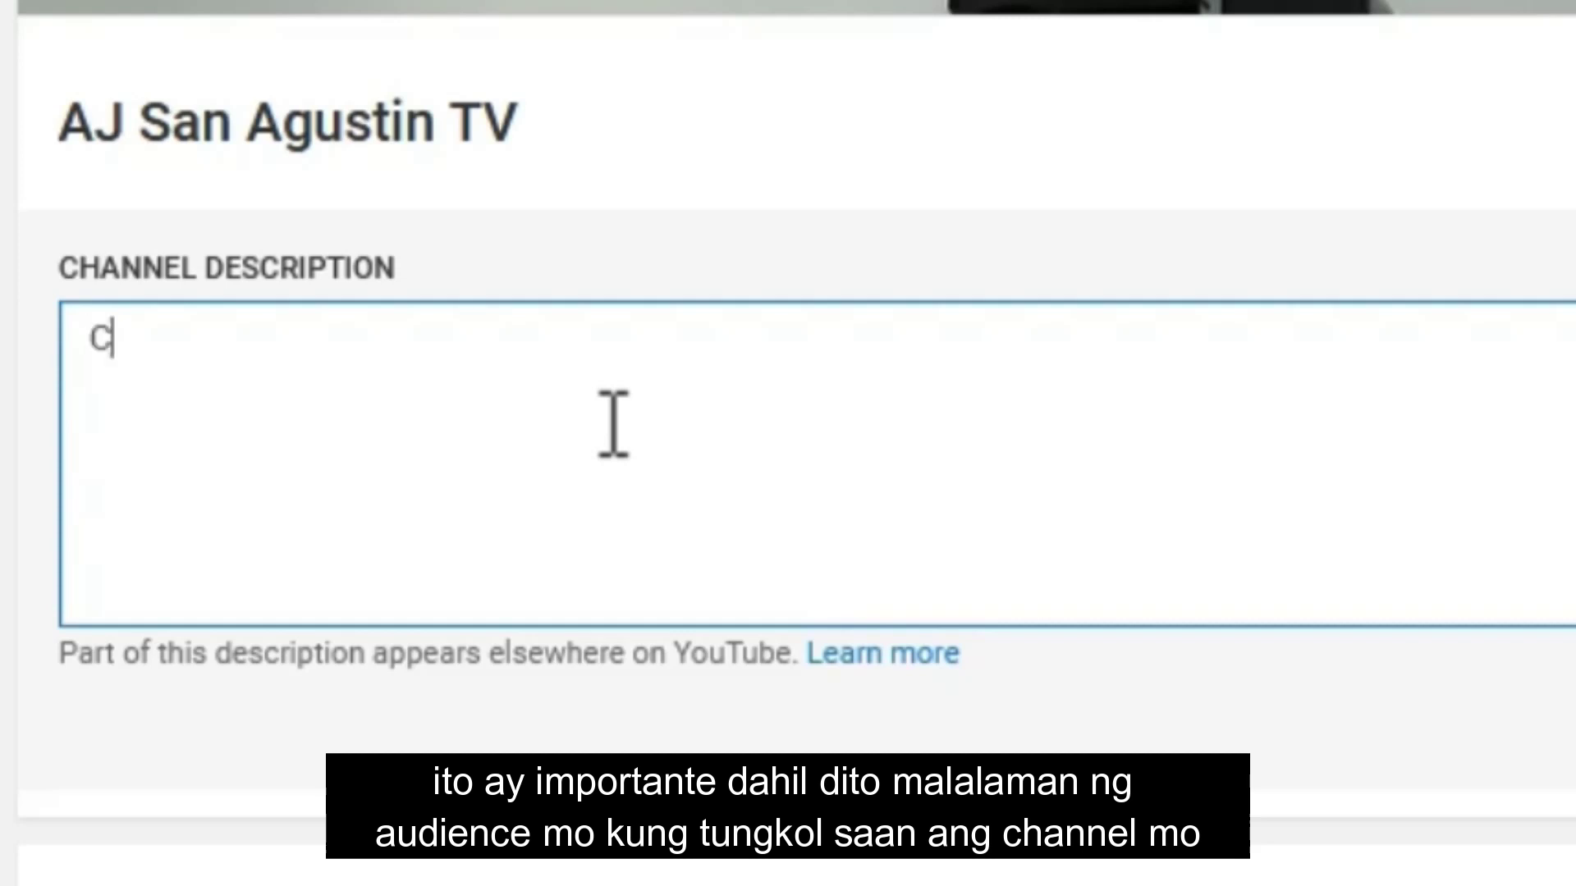
pyautogui.write('Channel Description here')
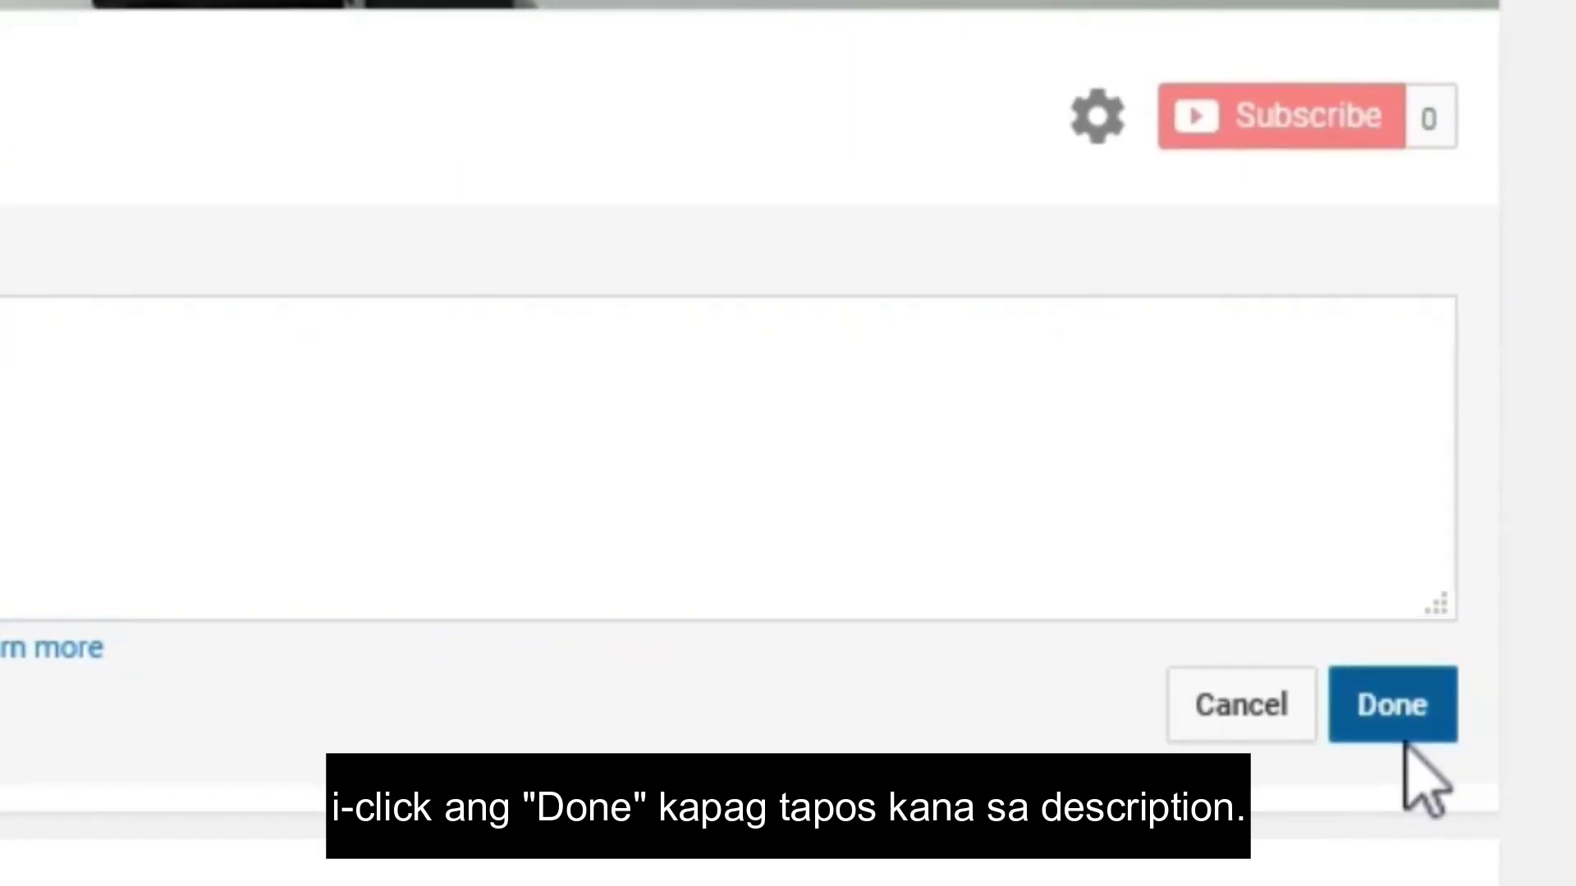
pyautogui.click(1403, 737)
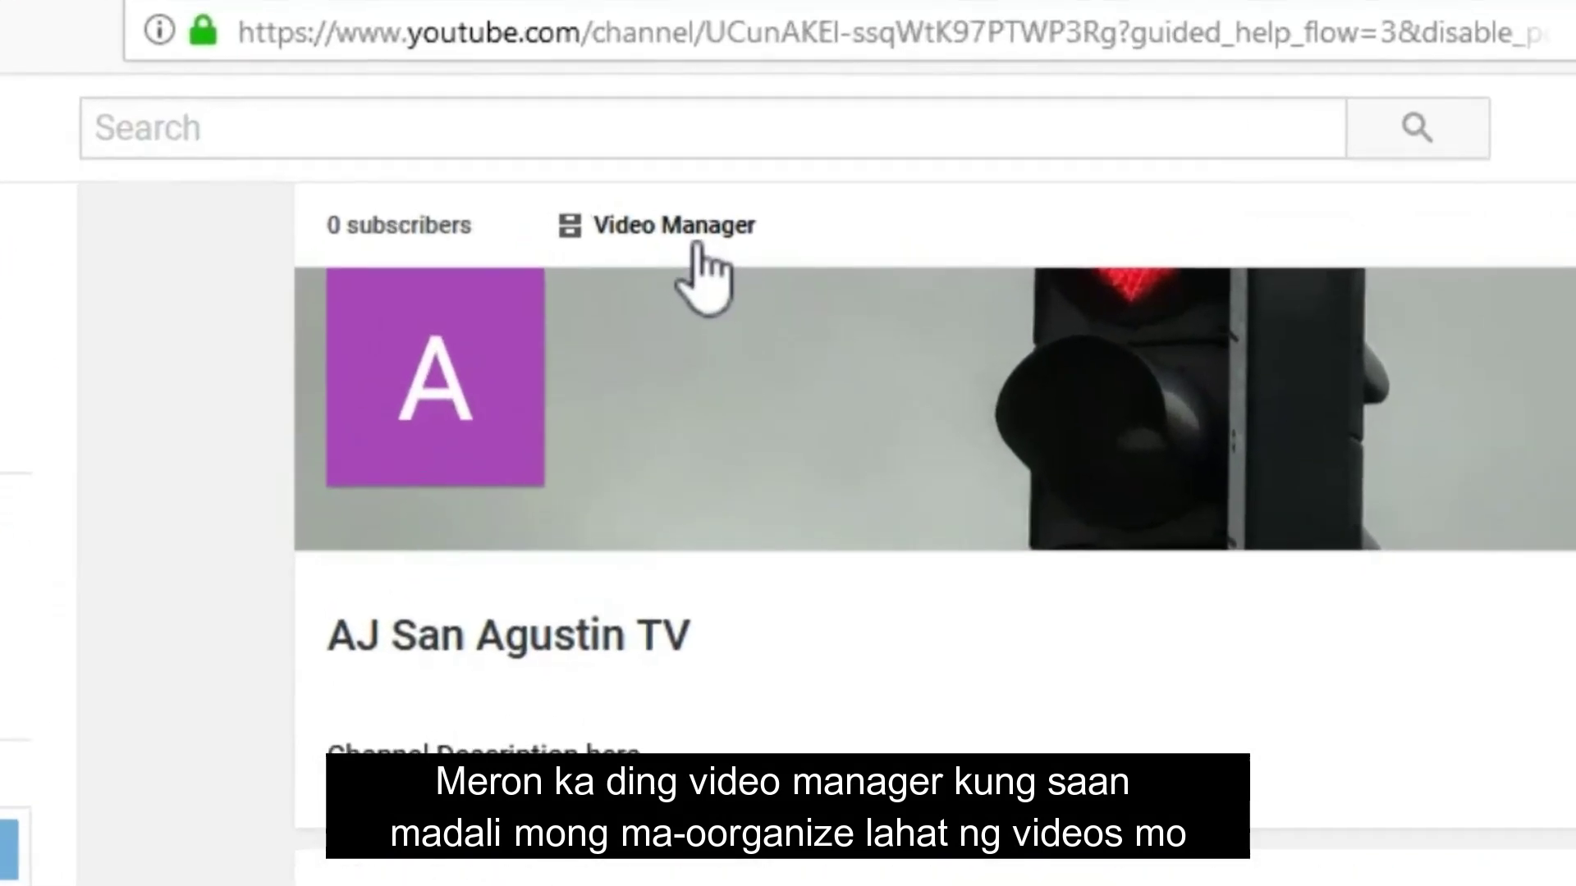
# Open YouTube Studio, dismiss its welcome message, check the Create menu, then view Dashboard and Analytics
pyautogui.click(693, 238)
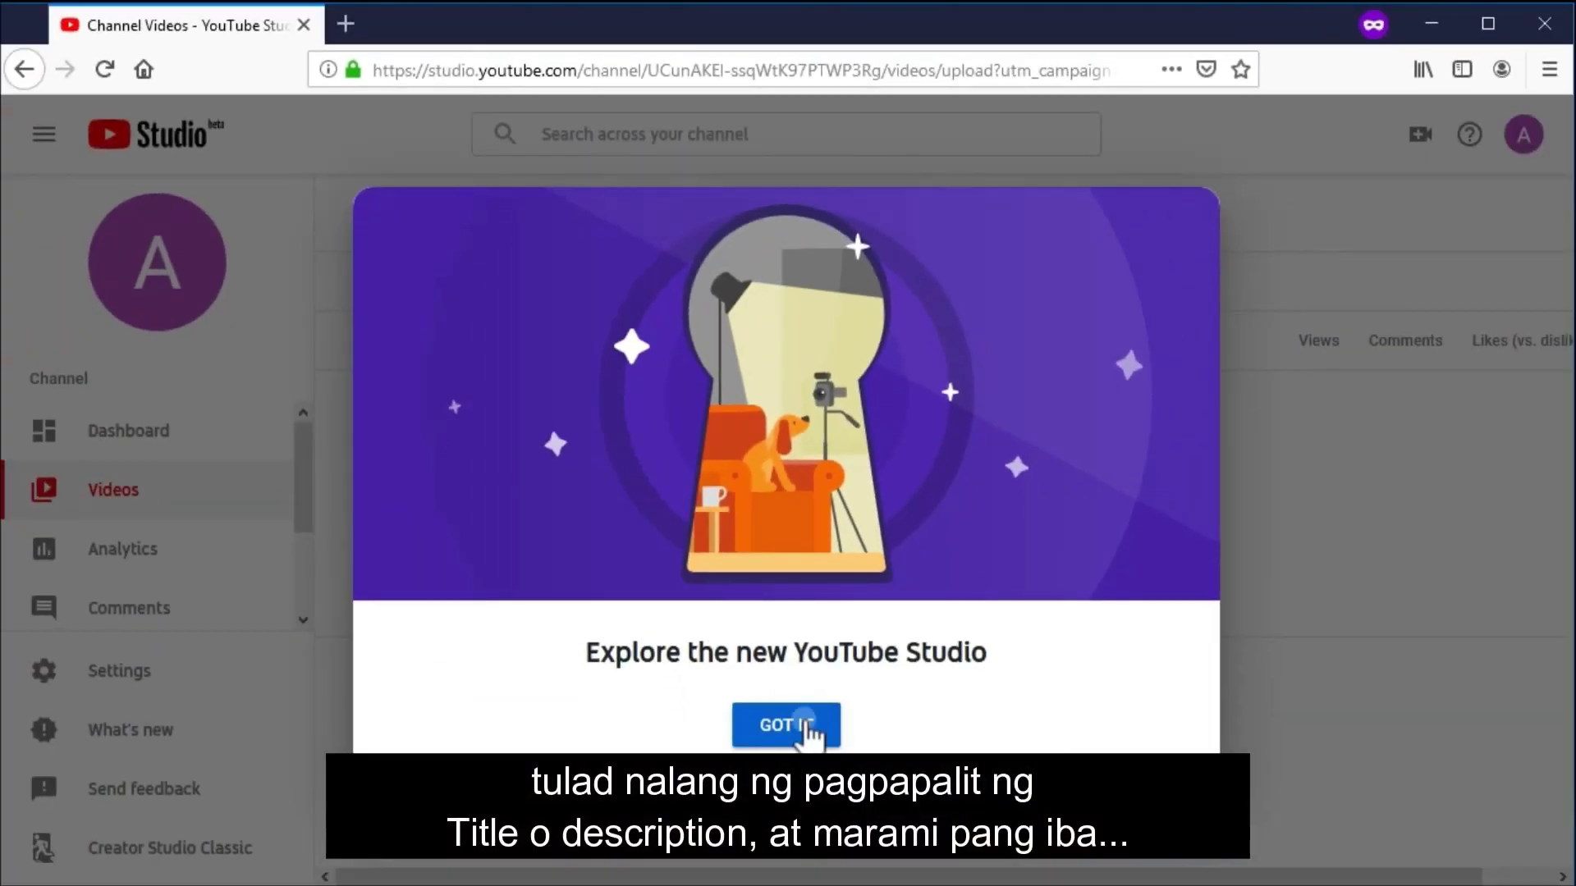
pyautogui.click(810, 730)
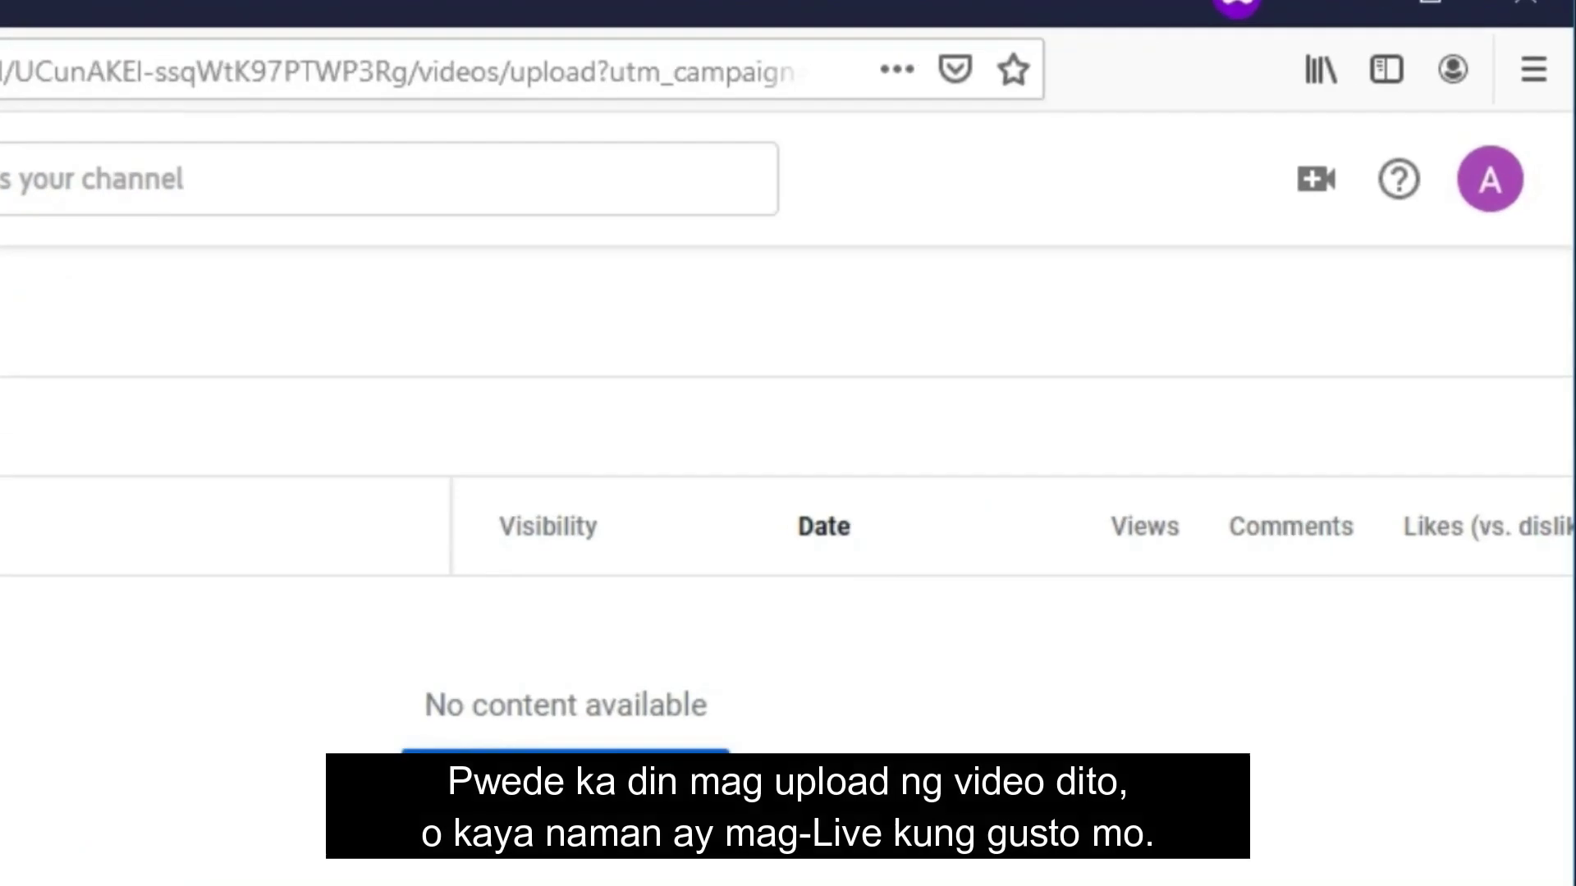
pyautogui.click(1322, 186)
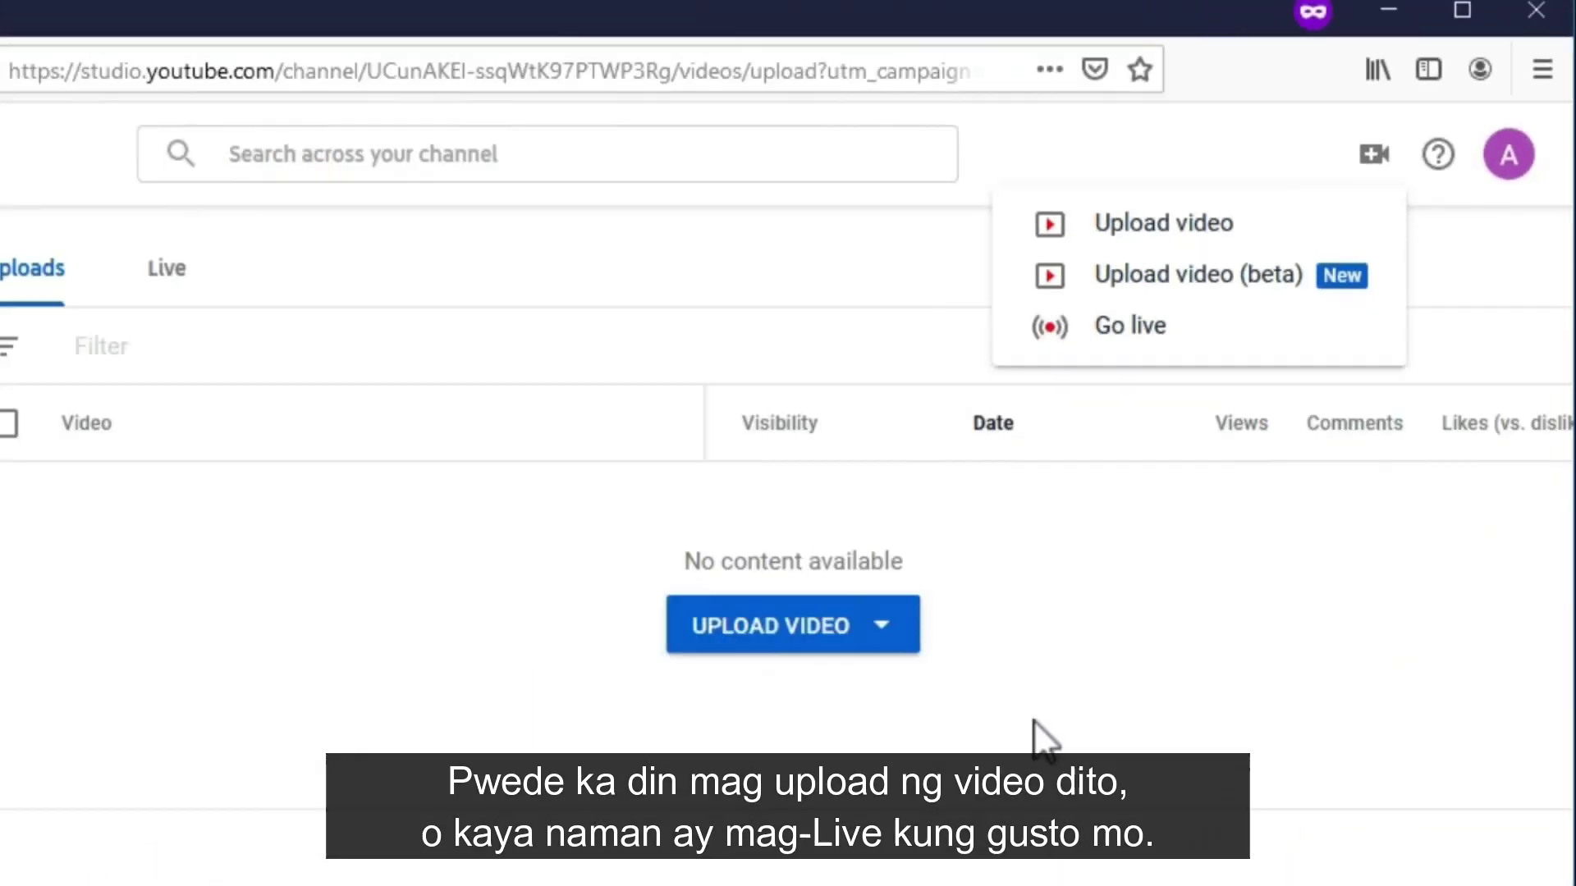
pyautogui.scroll(-2, 306, 527)
pyautogui.scroll(1, 306, 528)
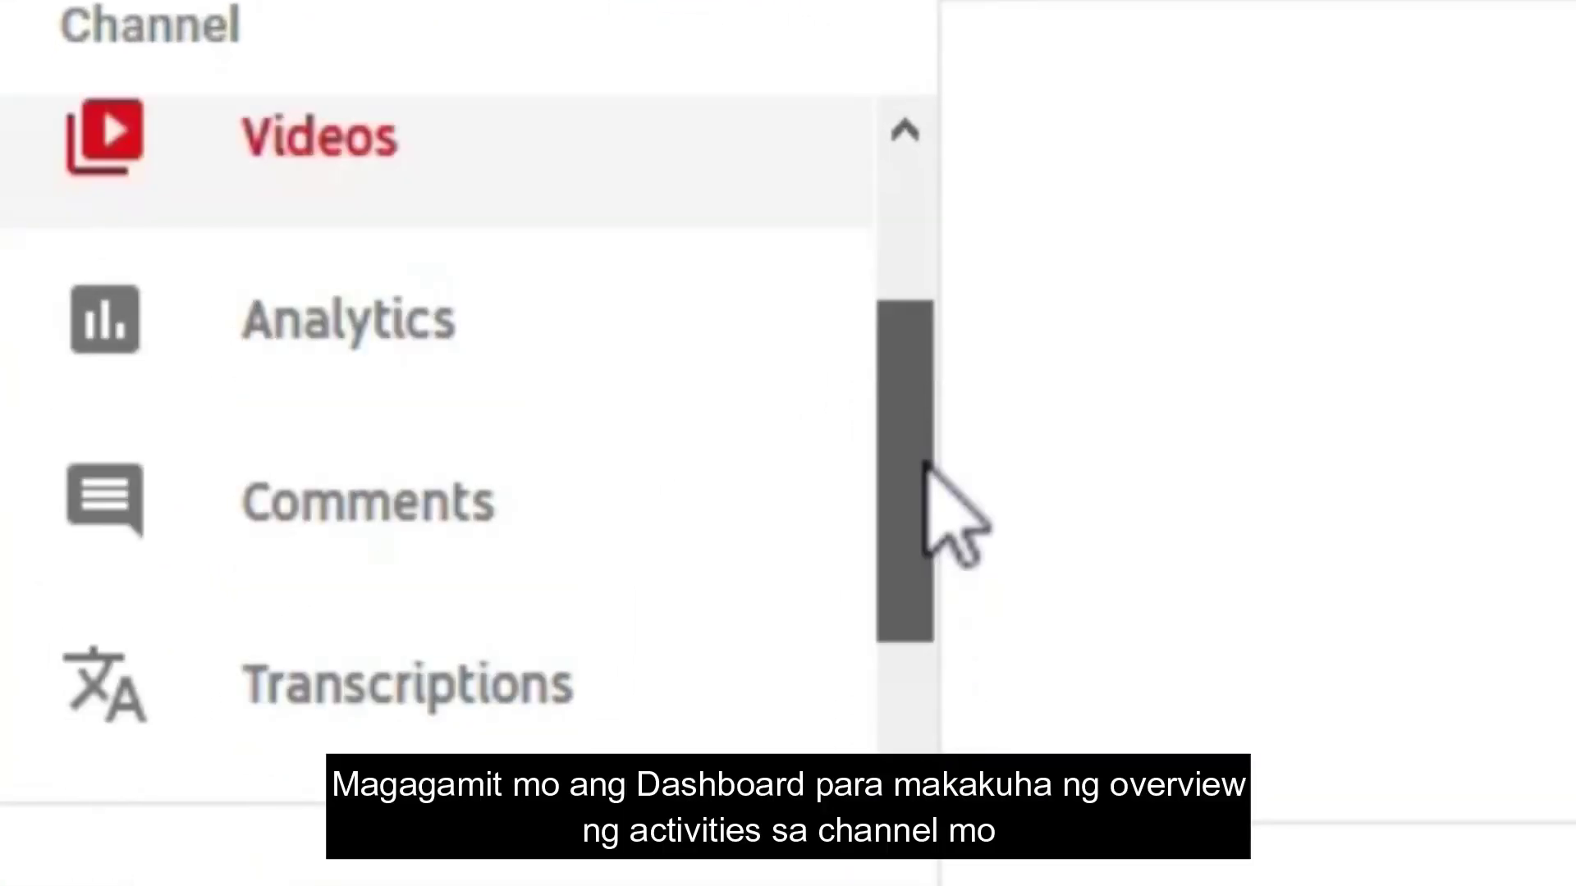
pyautogui.moveTo(927, 466); pyautogui.dragTo(944, 299)
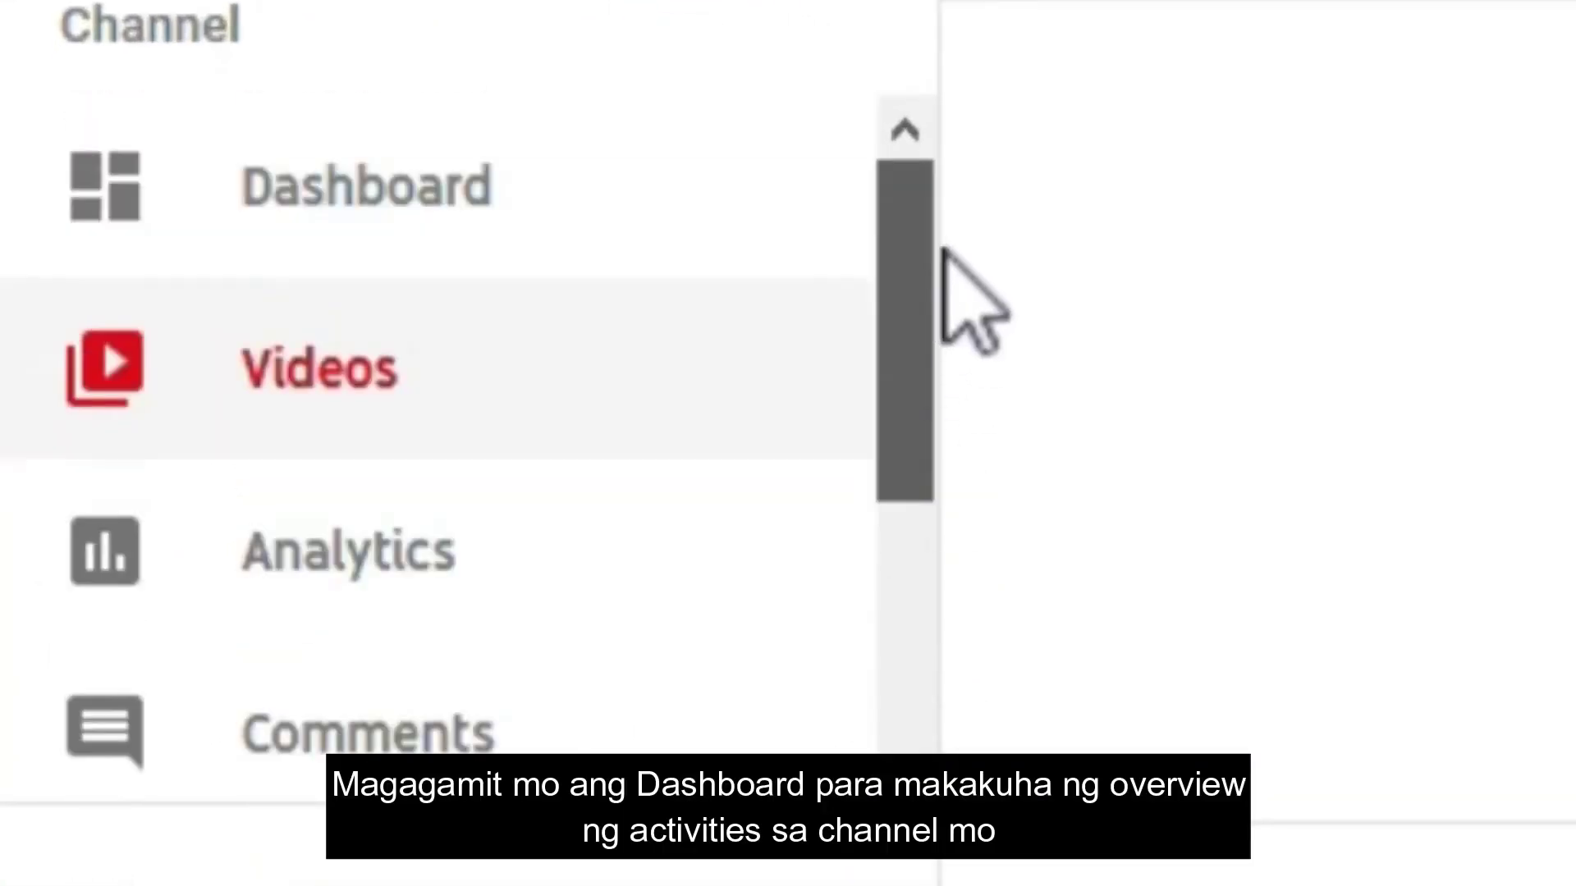
pyautogui.click(552, 237)
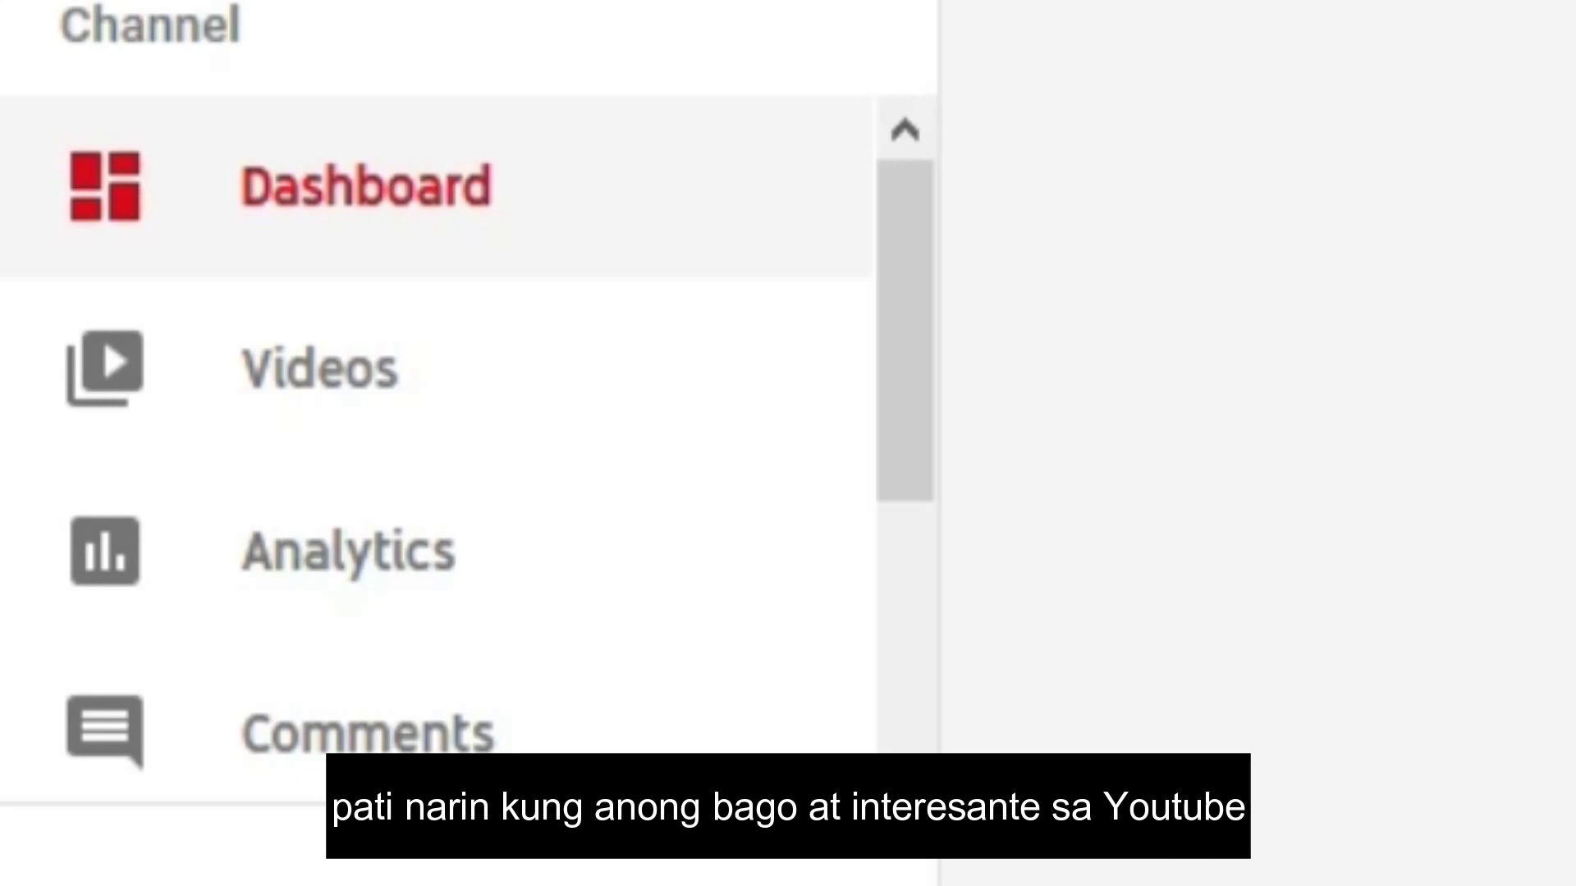
pyautogui.click(534, 556)
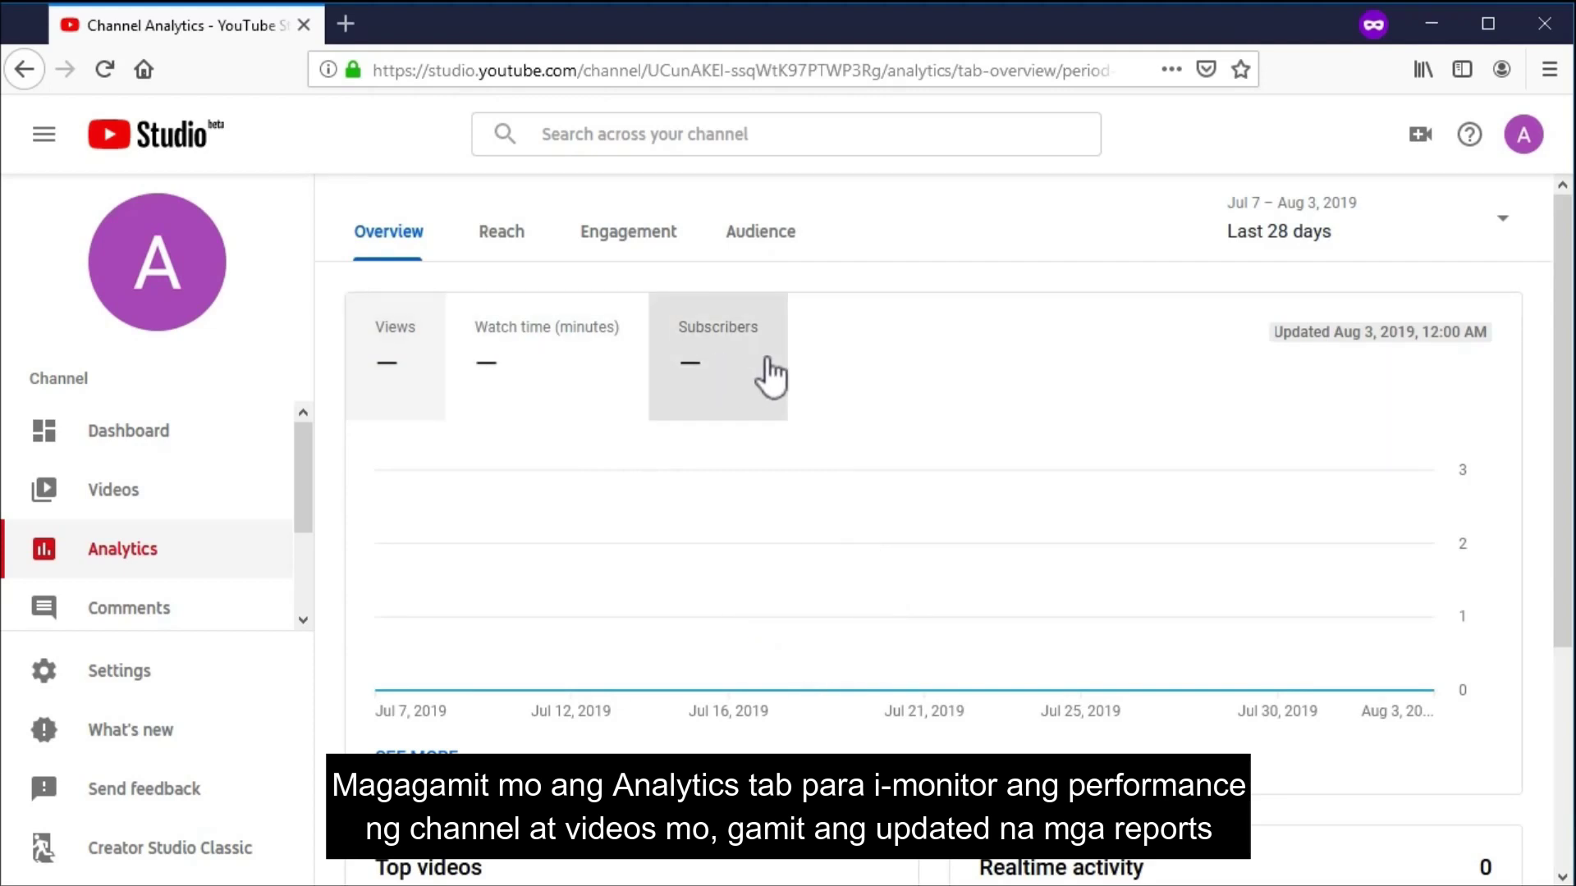
# Scroll through the Analytics overview and the Reach metrics report
pyautogui.scroll(-4, 936, 513)
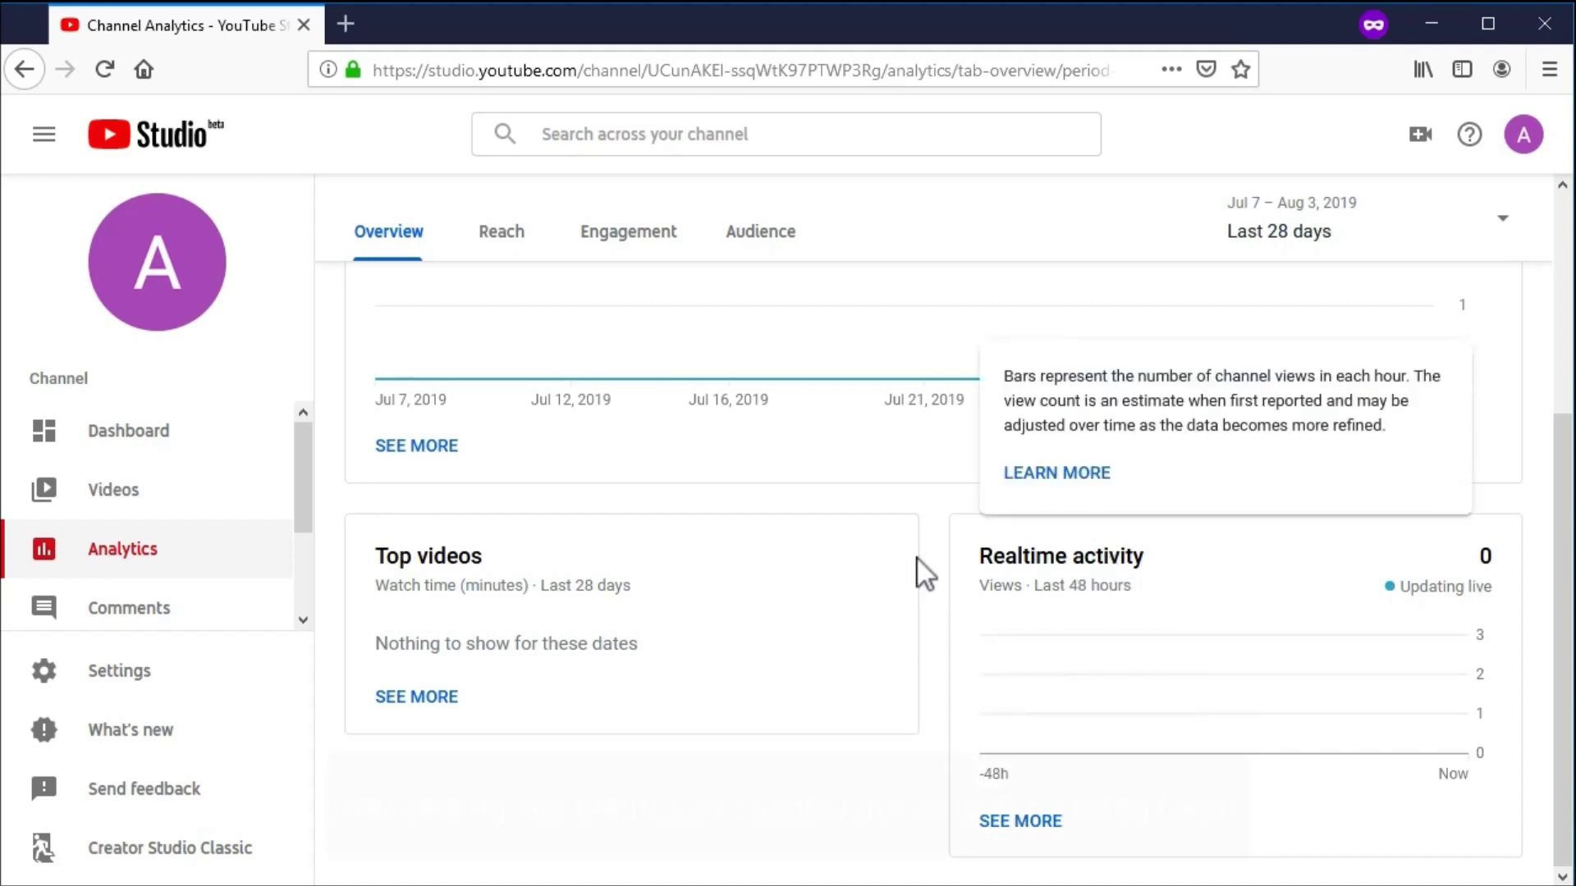
pyautogui.scroll(4, 888, 559)
pyautogui.click(502, 234)
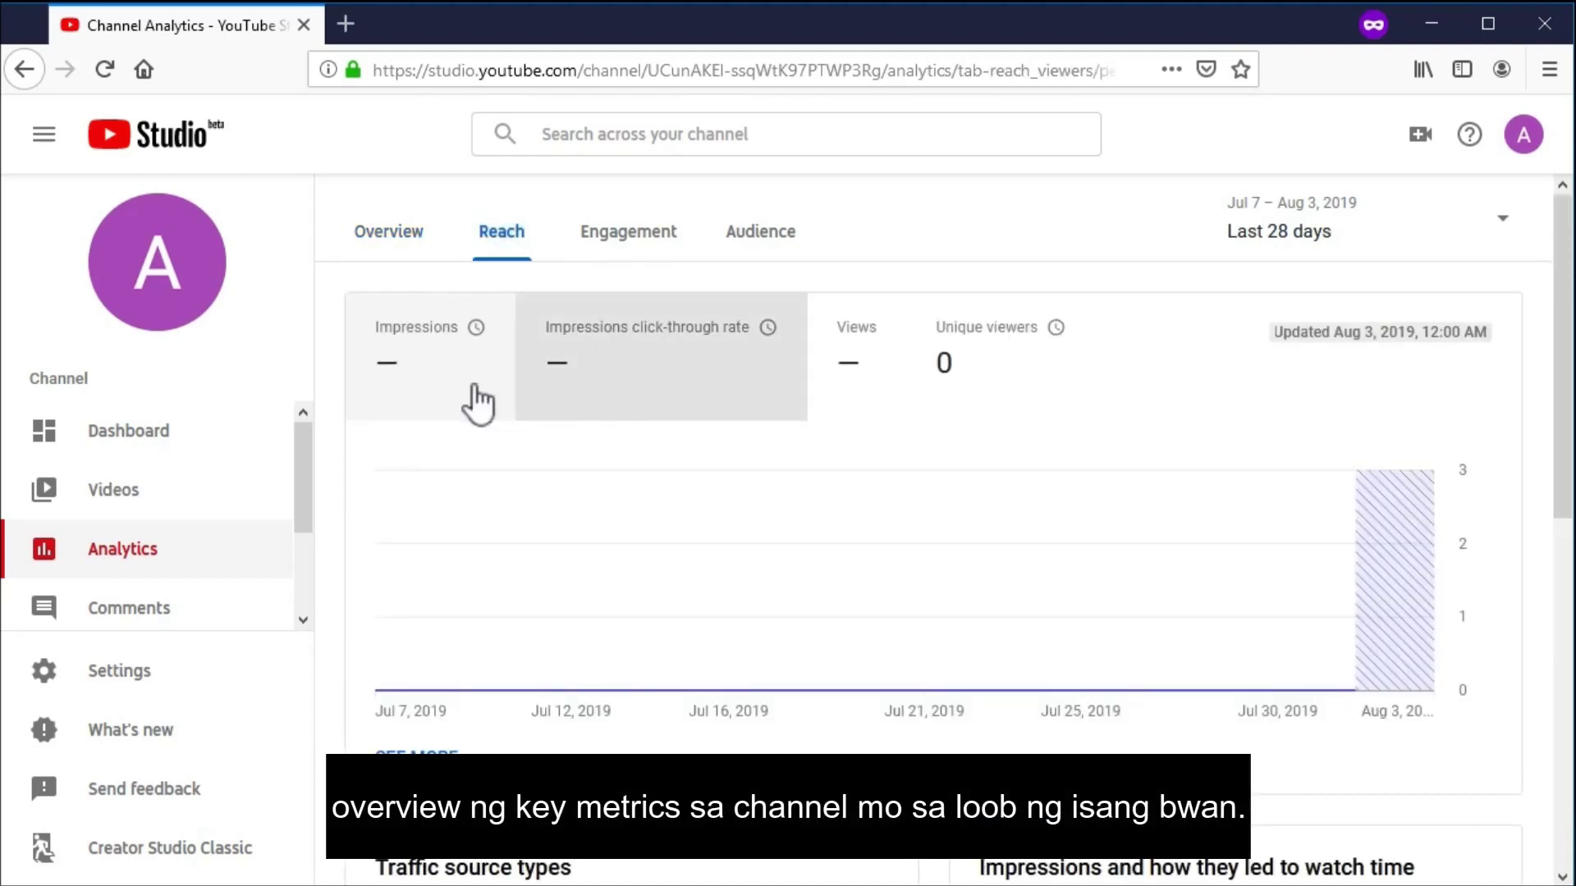
pyautogui.scroll(-3, 784, 633)
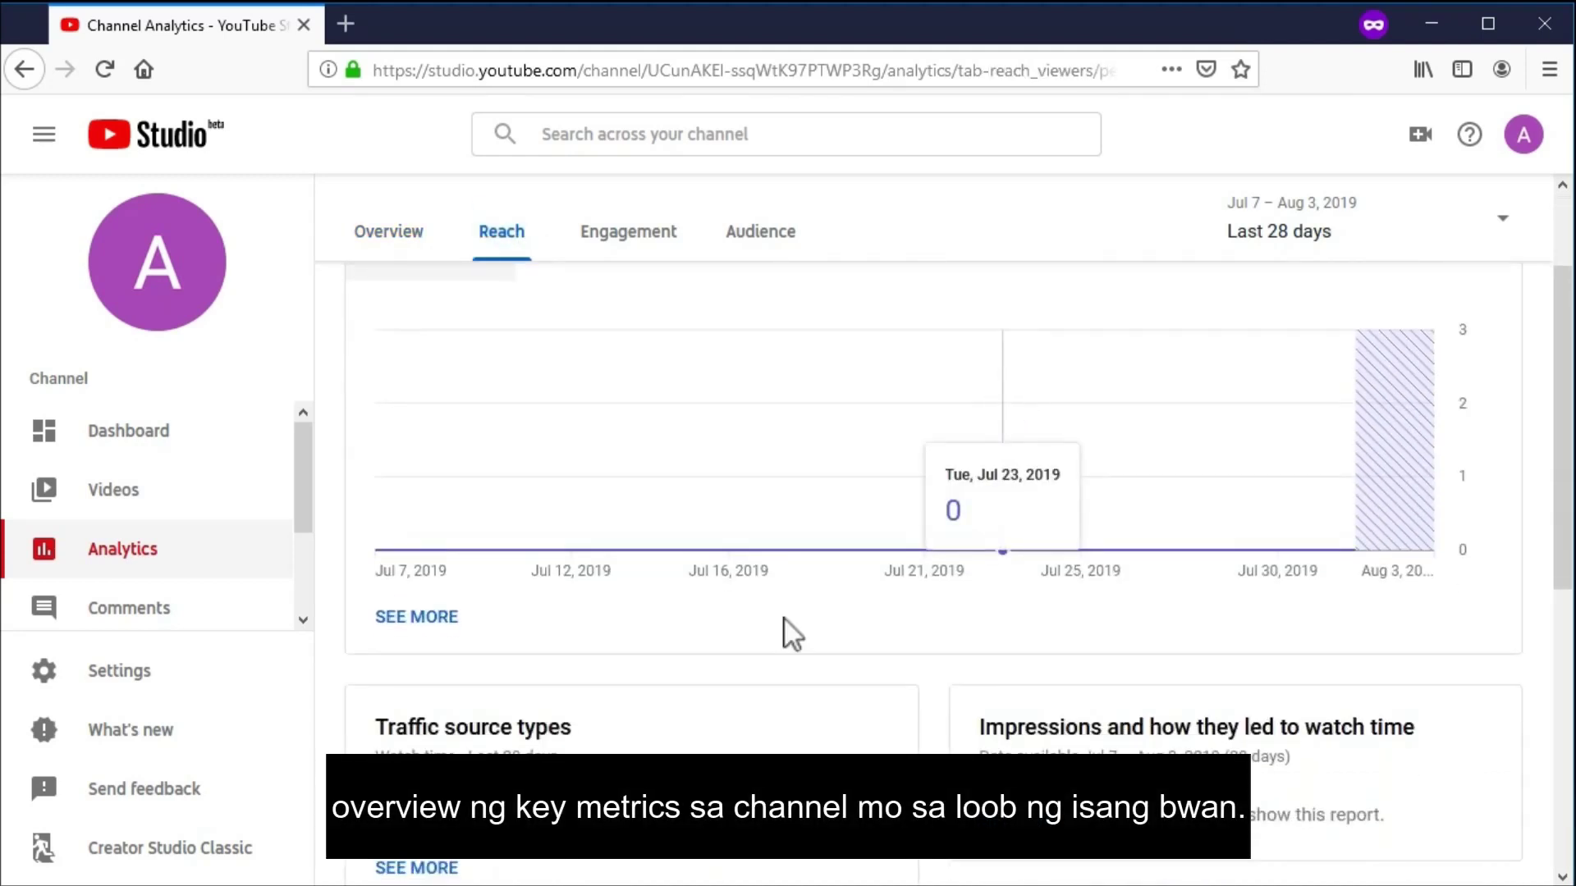
pyautogui.moveTo(1180, 612)
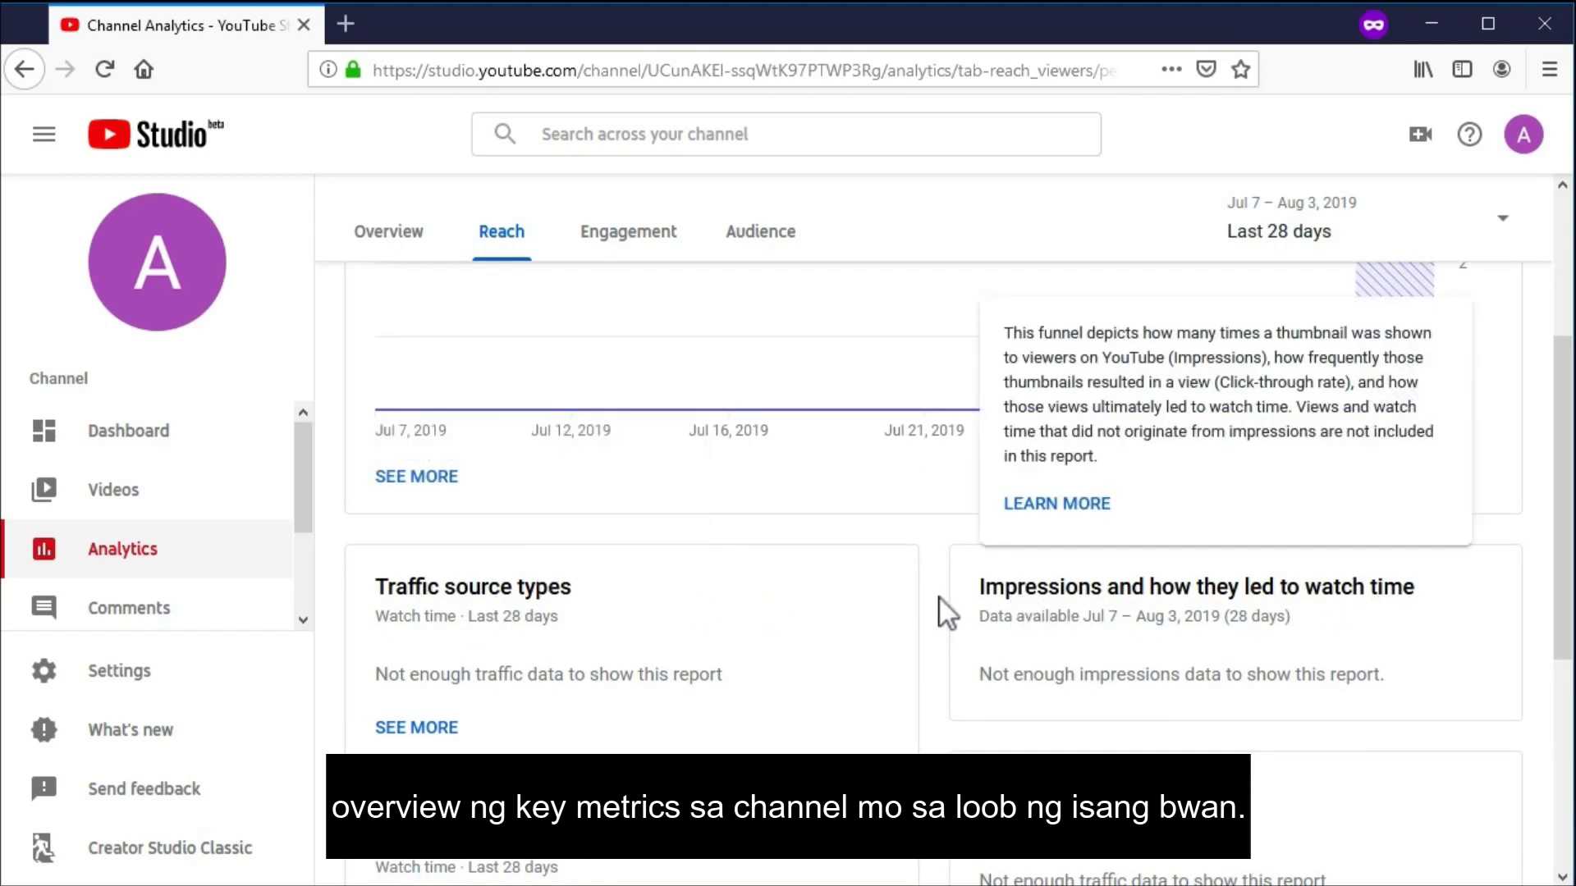
pyautogui.scroll(-3, 738, 599)
pyautogui.scroll(-2, 903, 566)
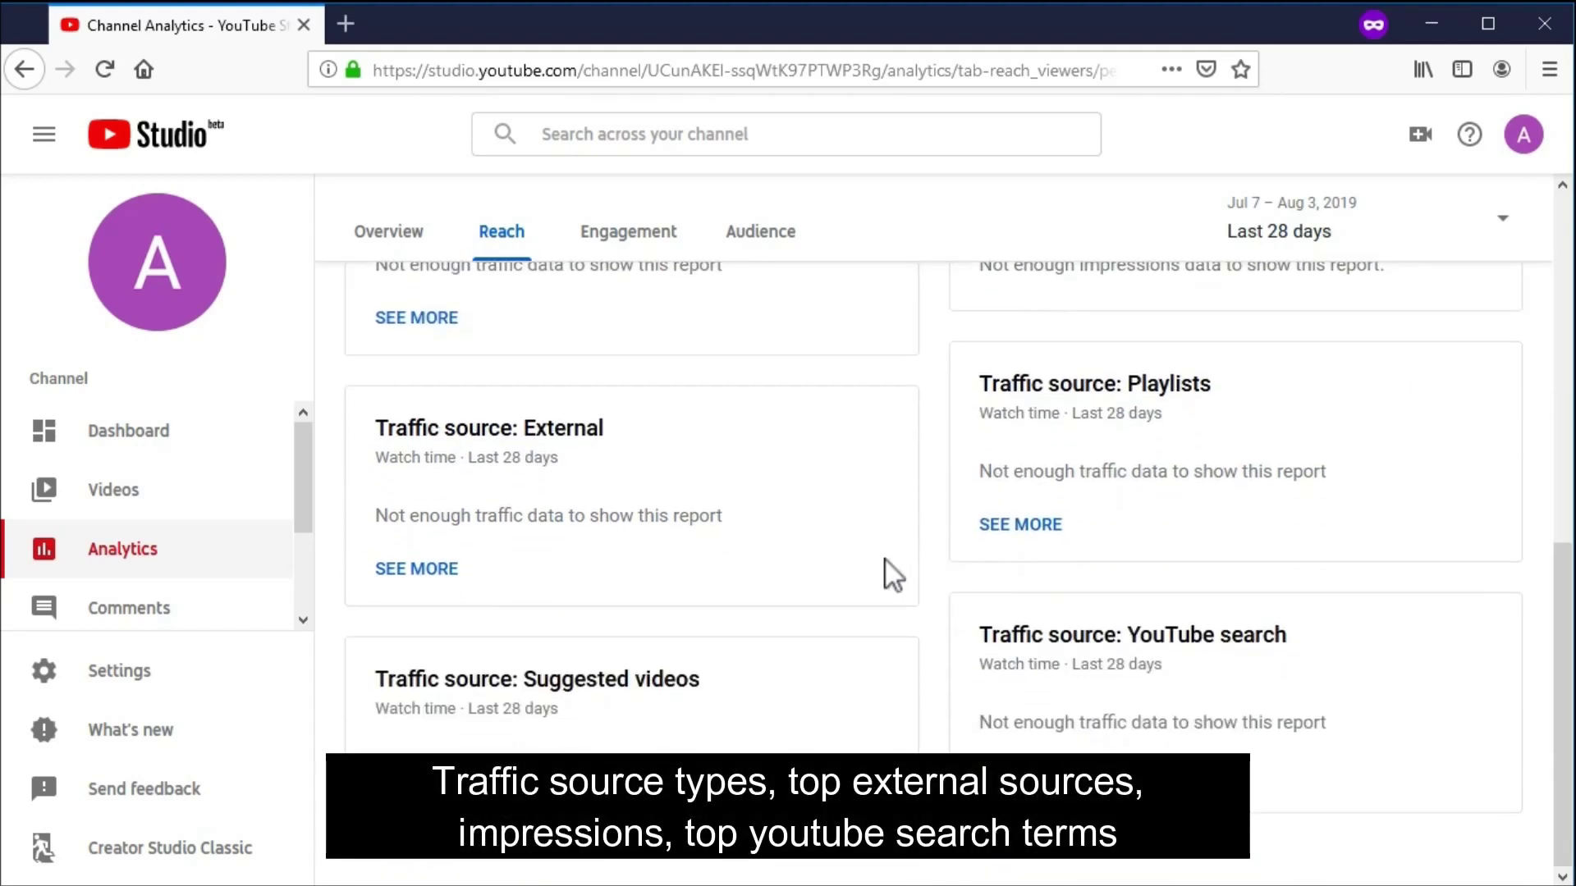
# Look over the Engagement tab, then scroll through the Audience report
pyautogui.click(628, 232)
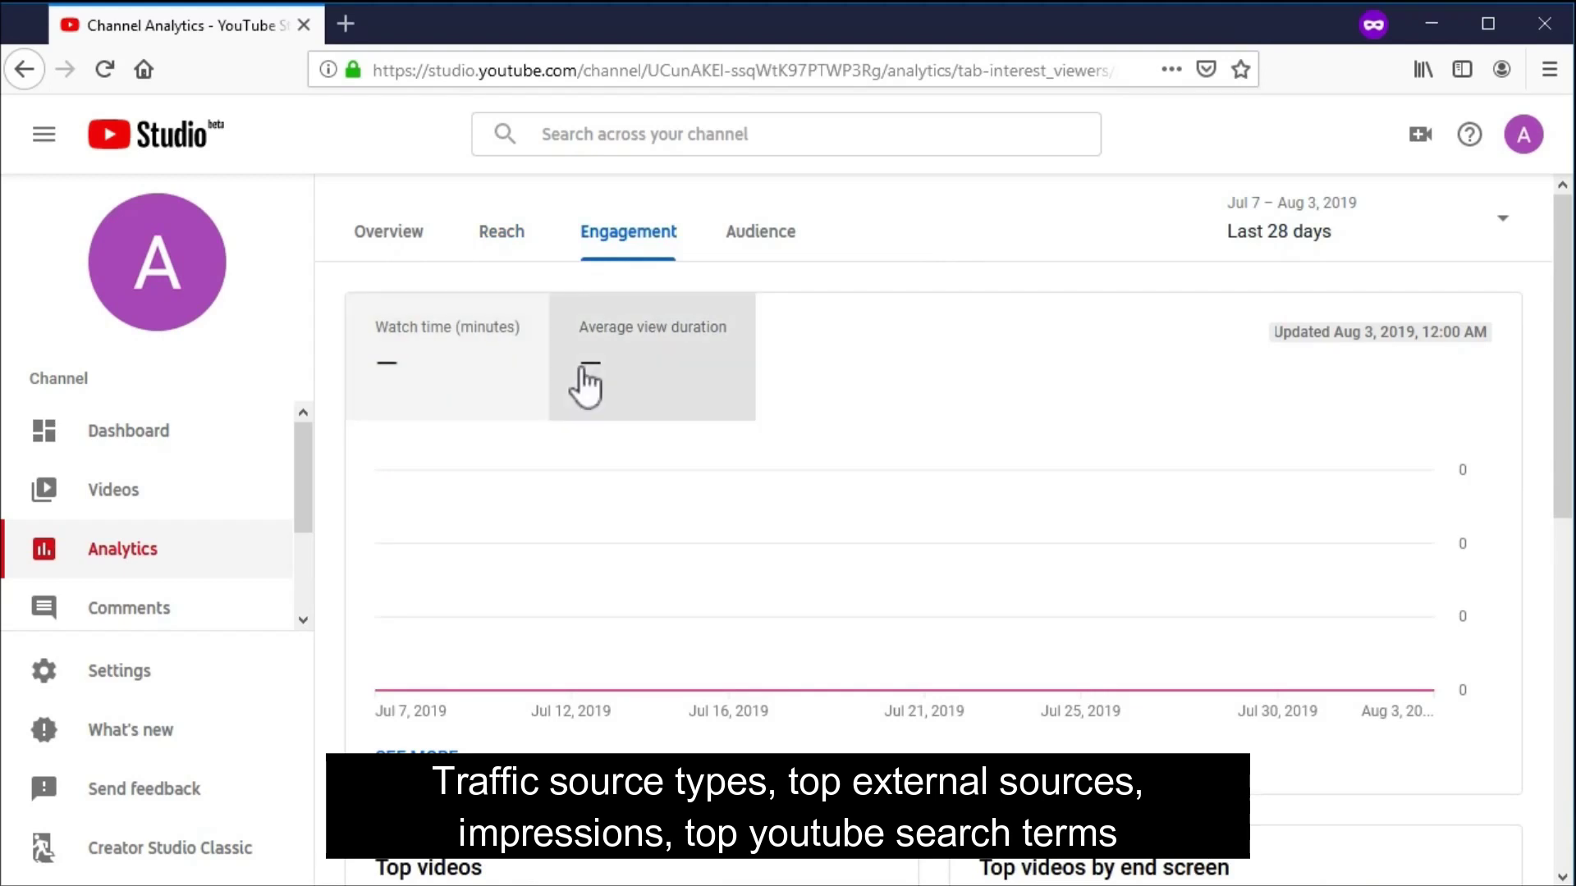
pyautogui.click(743, 238)
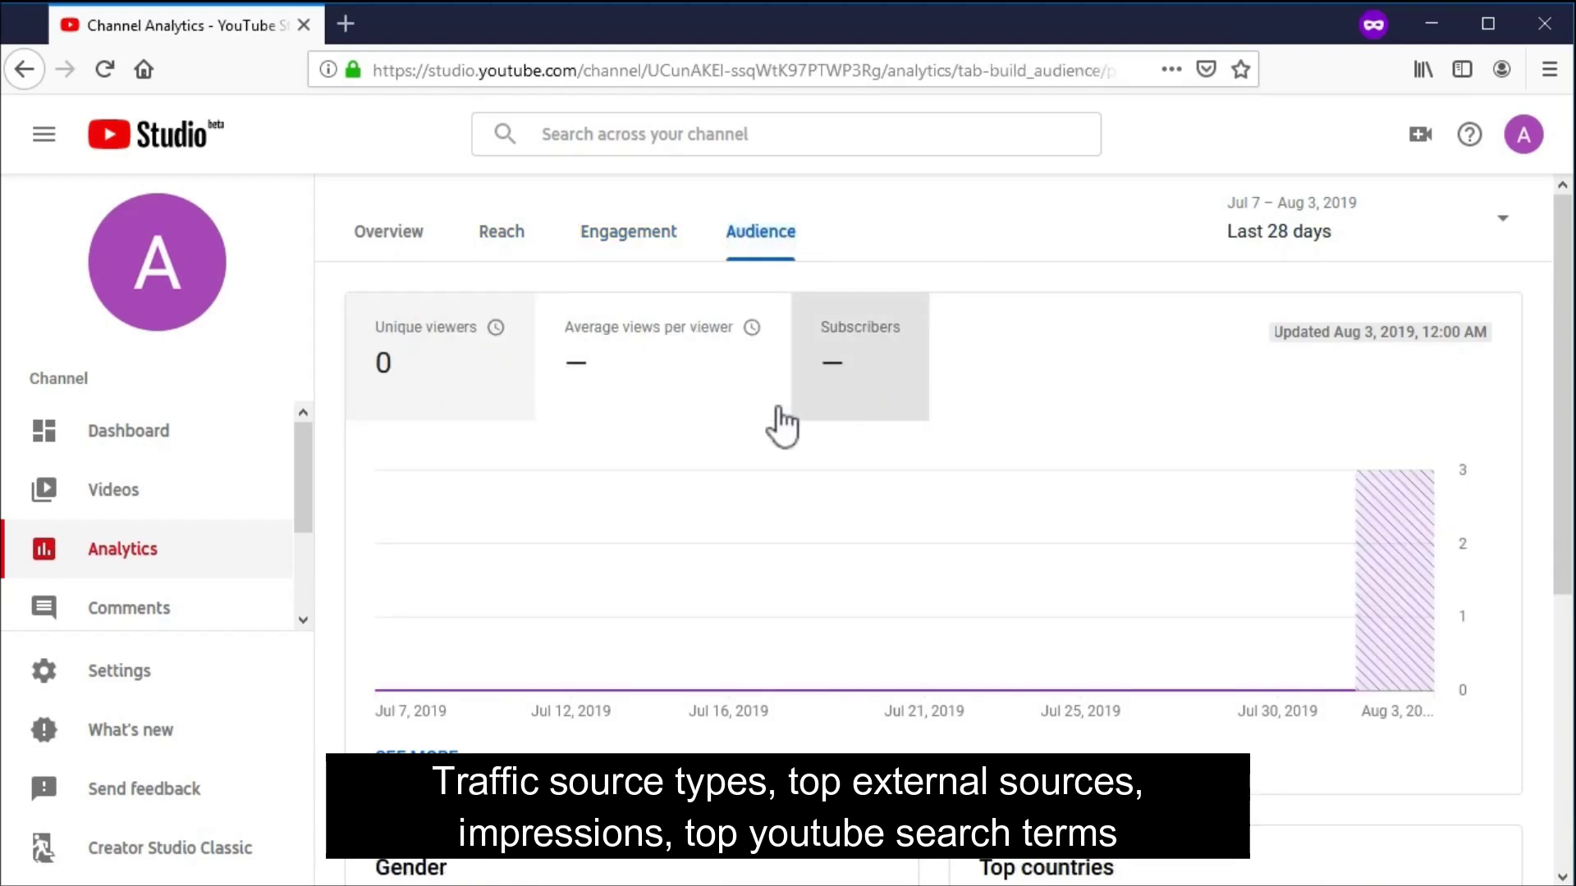
pyautogui.scroll(-5, 858, 559)
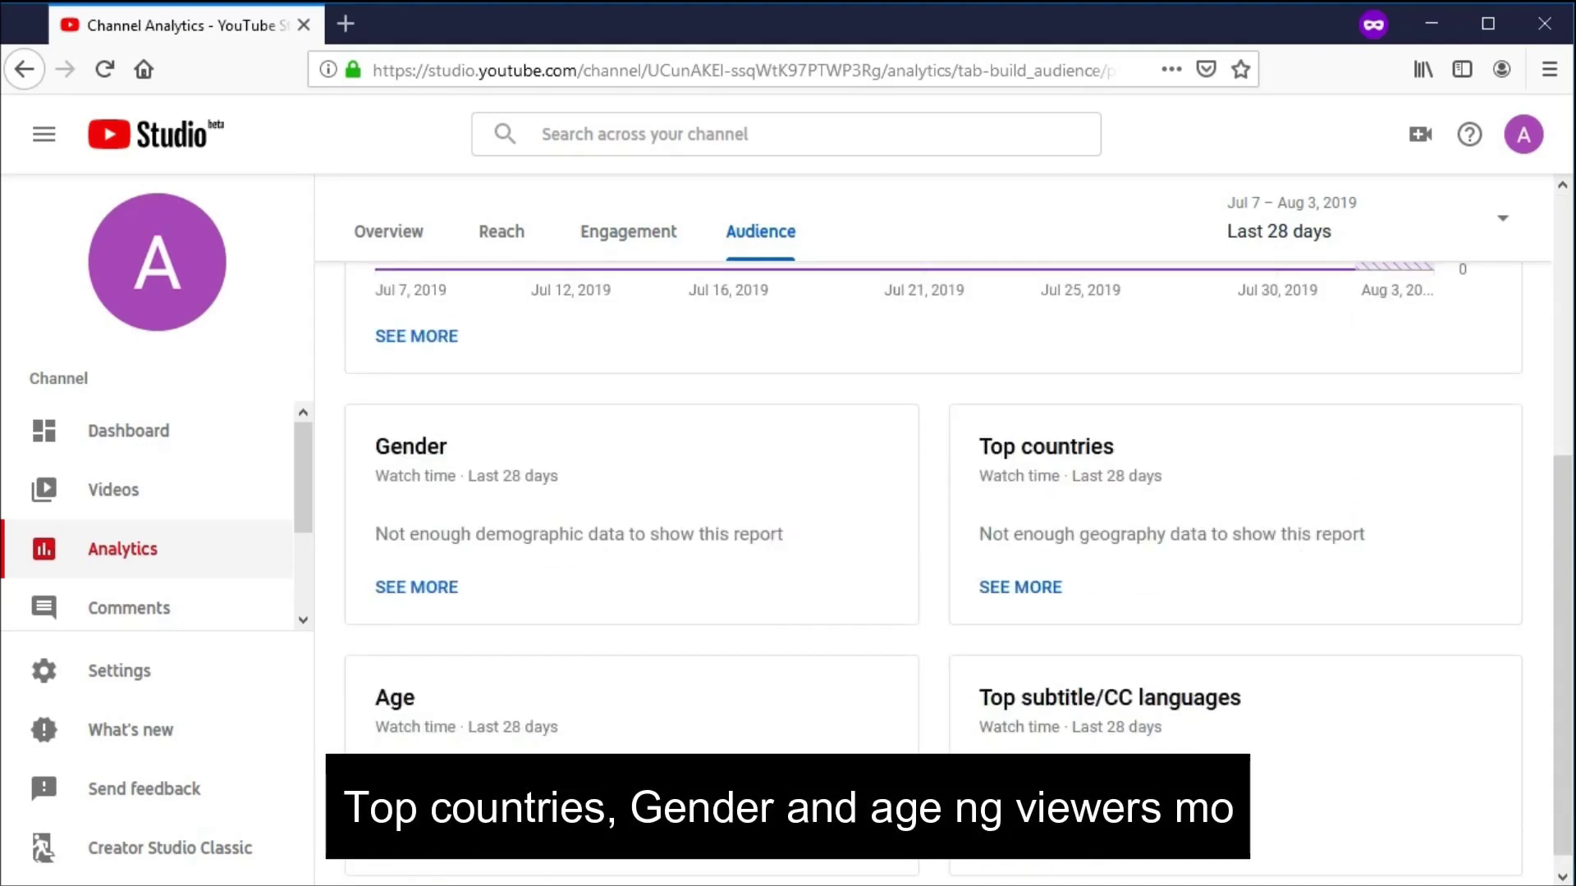
pyautogui.scroll(5, 780, 673)
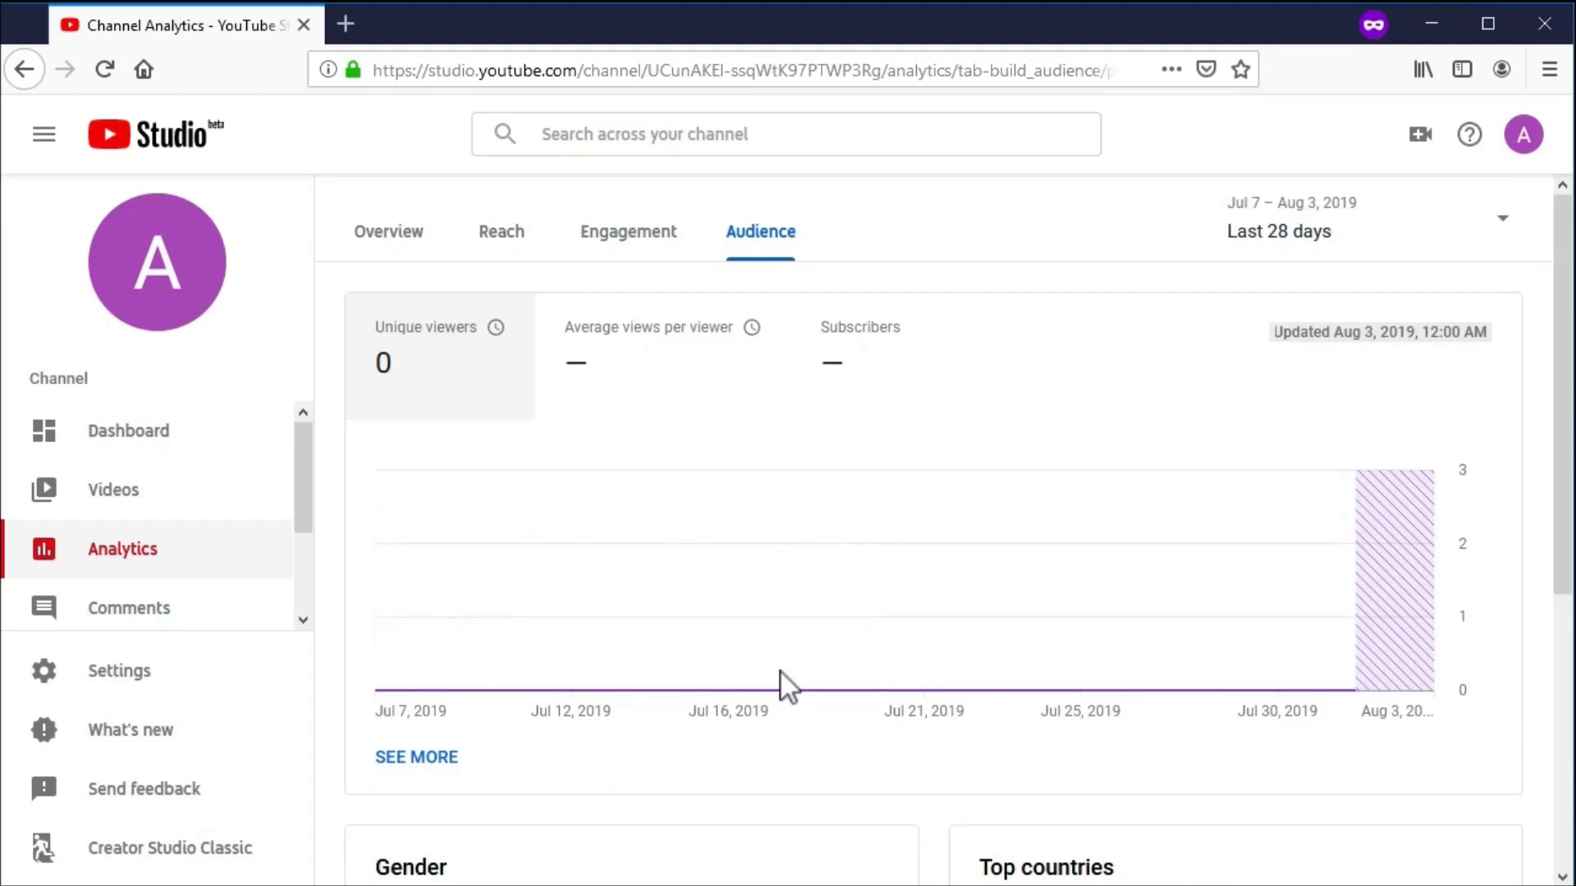
# Check the Public, Held for review and Likely spam comment tabs, then go to Transcriptions
pyautogui.click(300, 586)
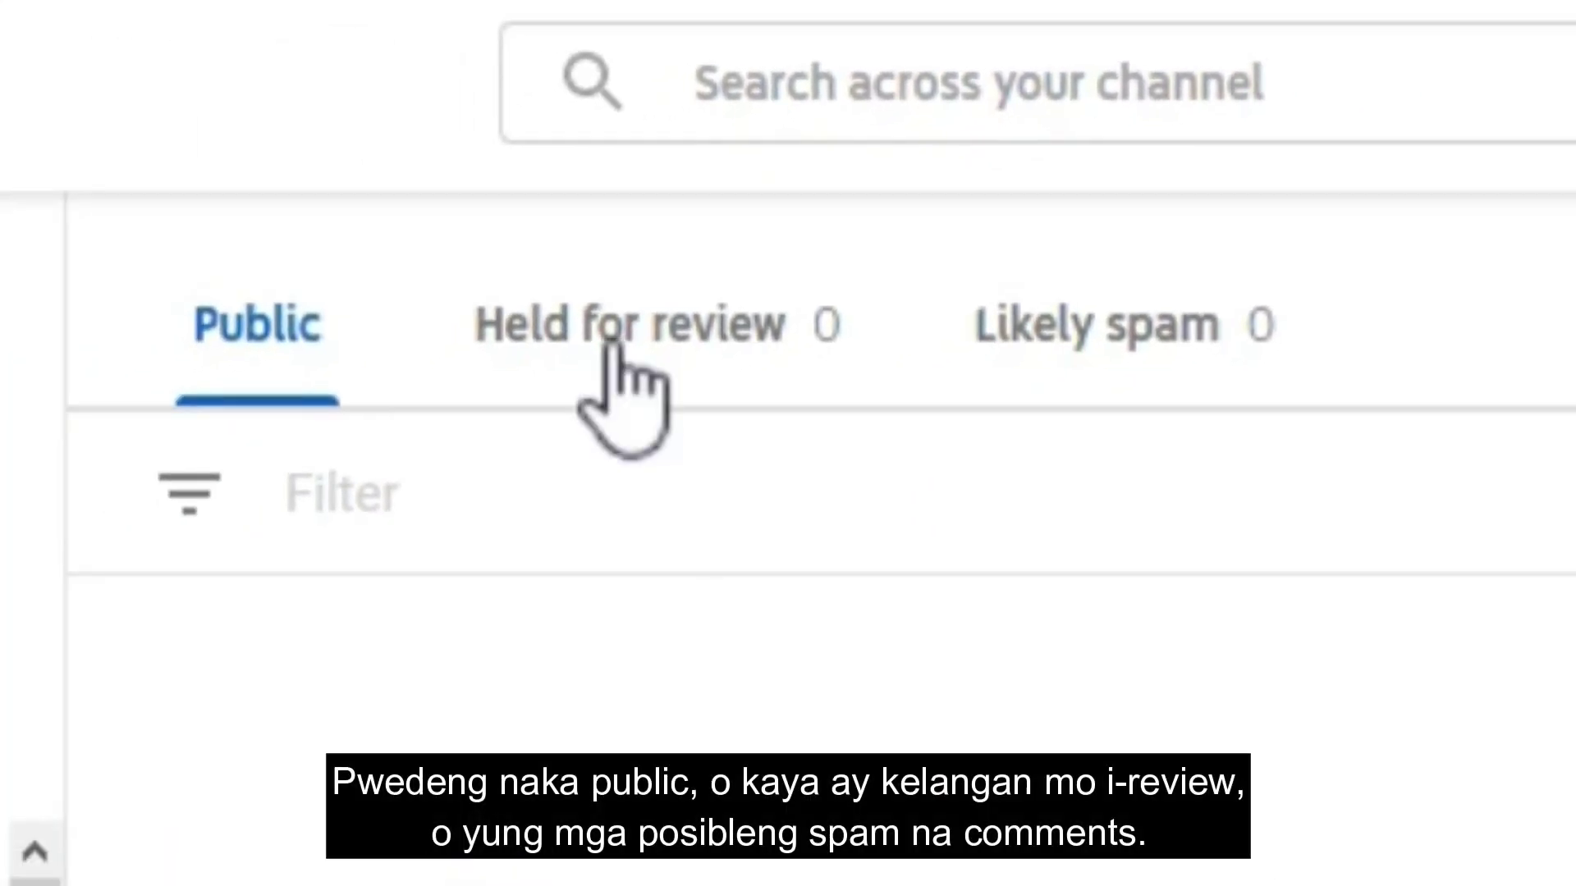
pyautogui.click(613, 345)
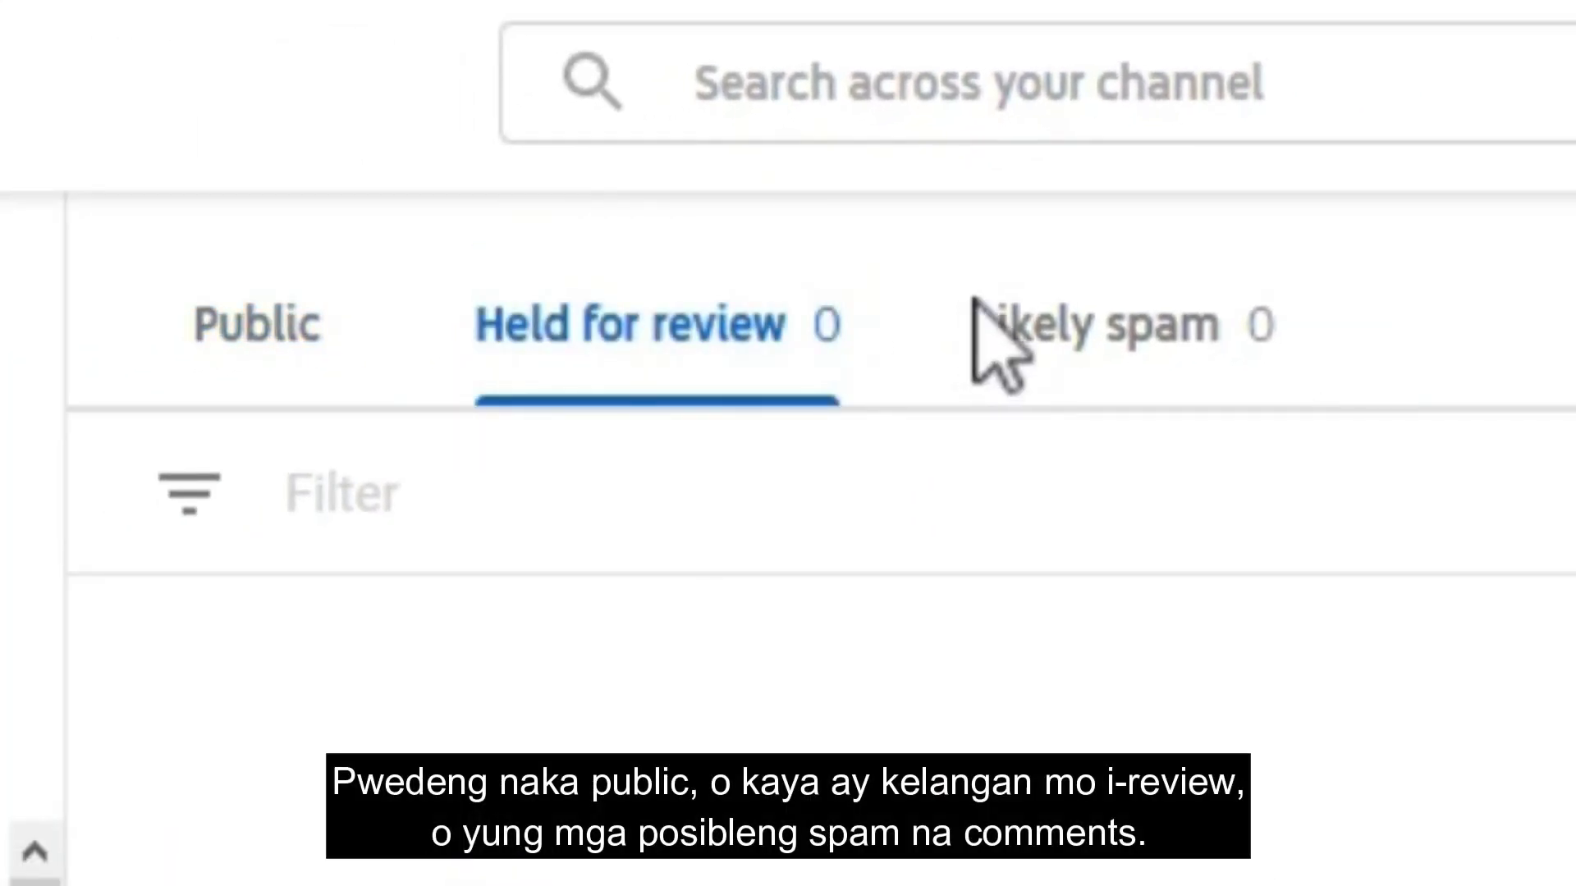
pyautogui.click(1017, 308)
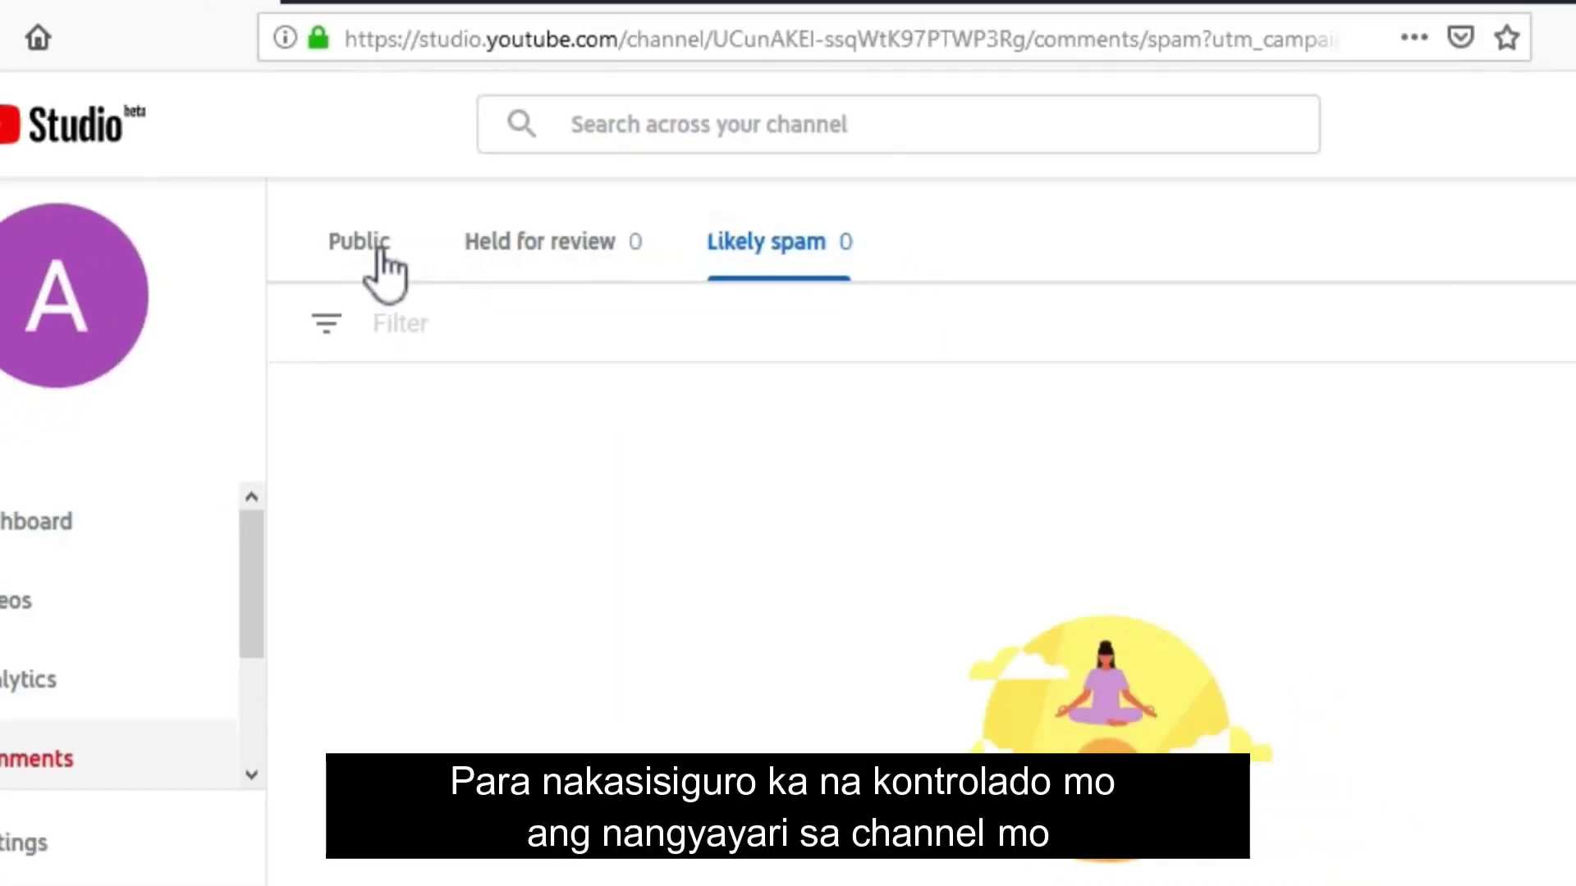
pyautogui.click(378, 277)
pyautogui.scroll(-2, 164, 779)
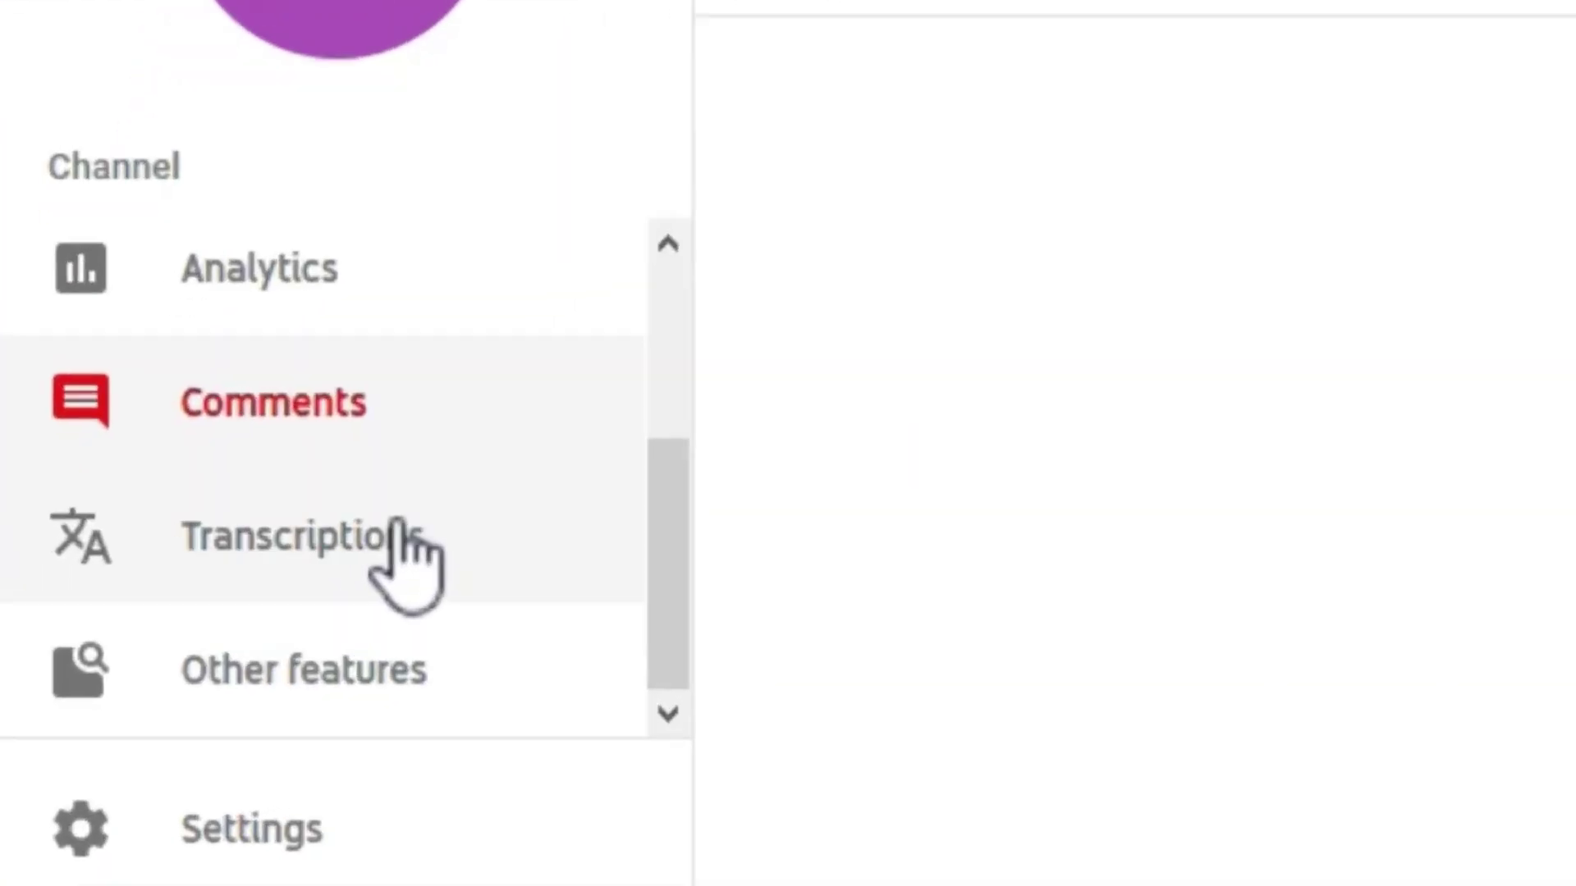
pyautogui.click(373, 530)
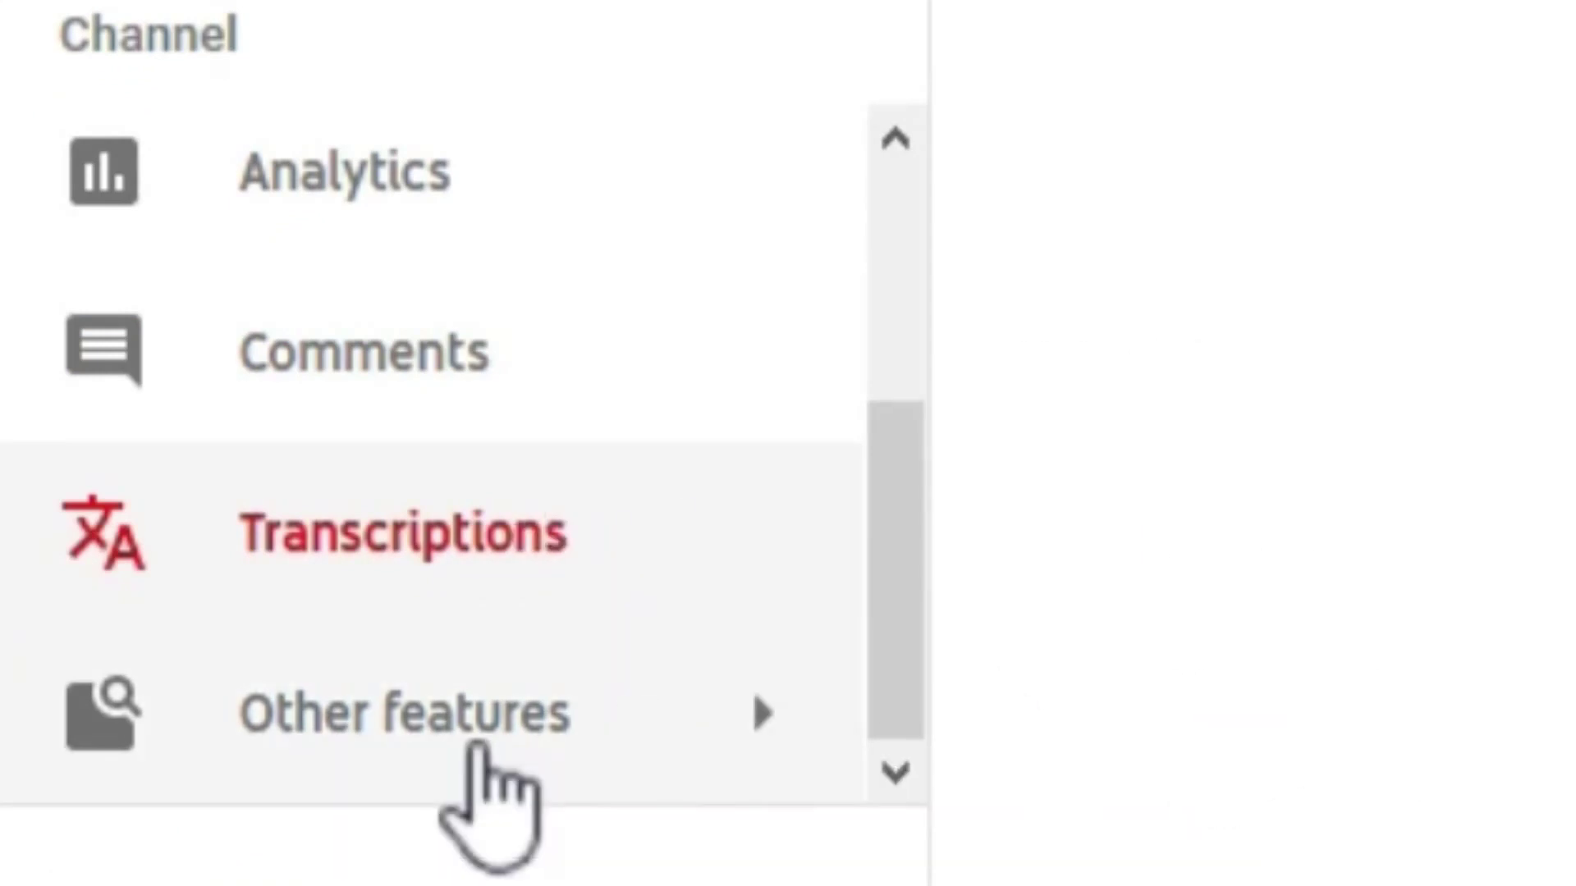
pyautogui.moveTo(475, 742)
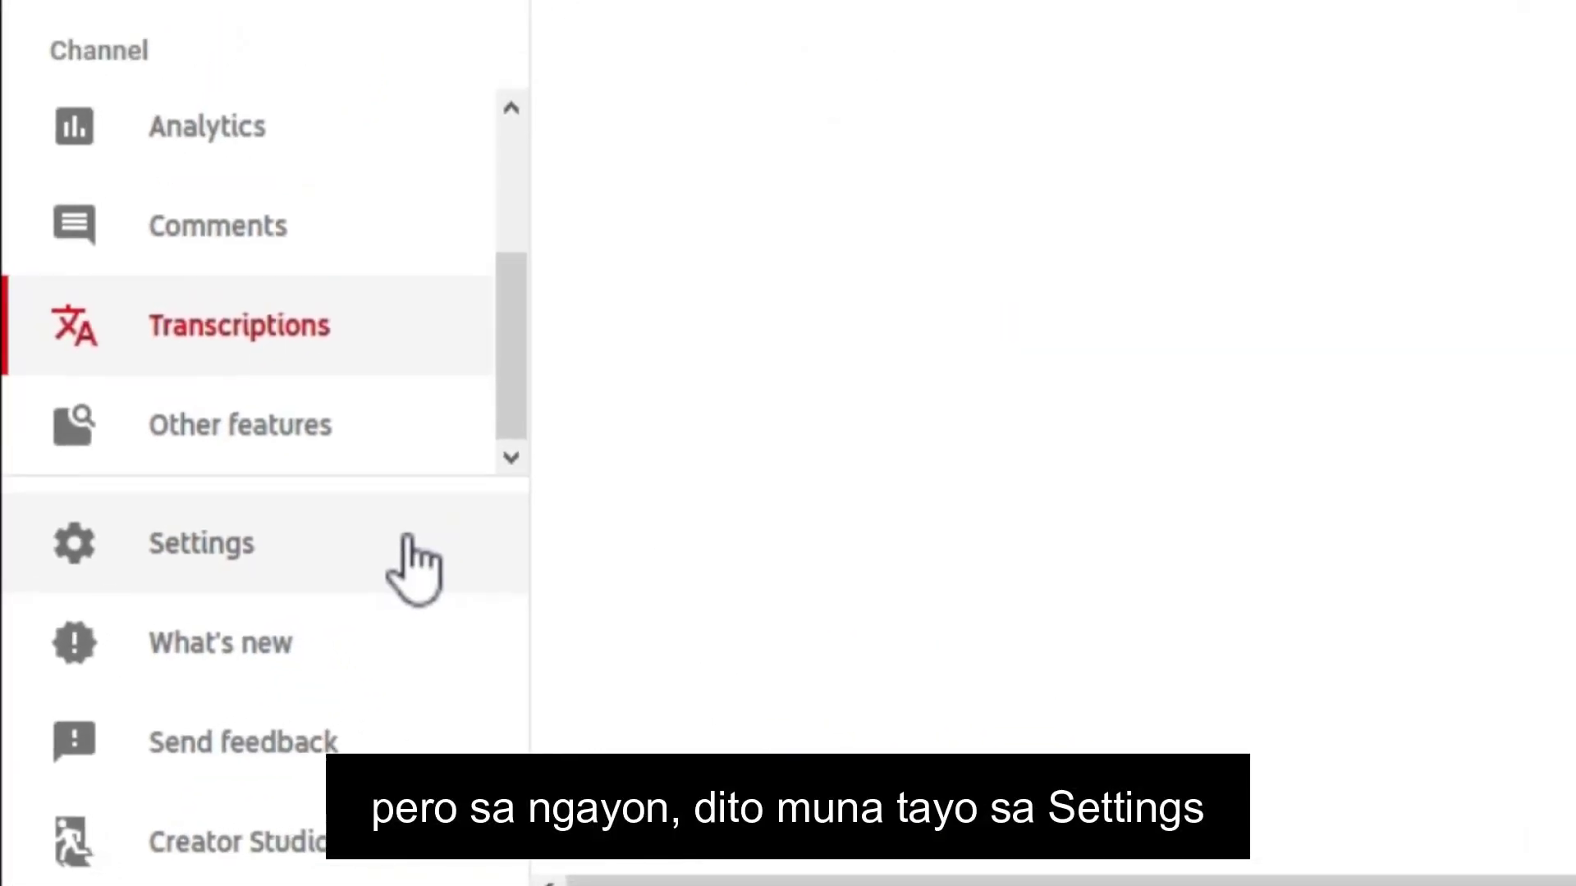
# Review the channel's Basic settings, keywords field, Advanced settings and Branding watermark options
pyautogui.click(521, 460)
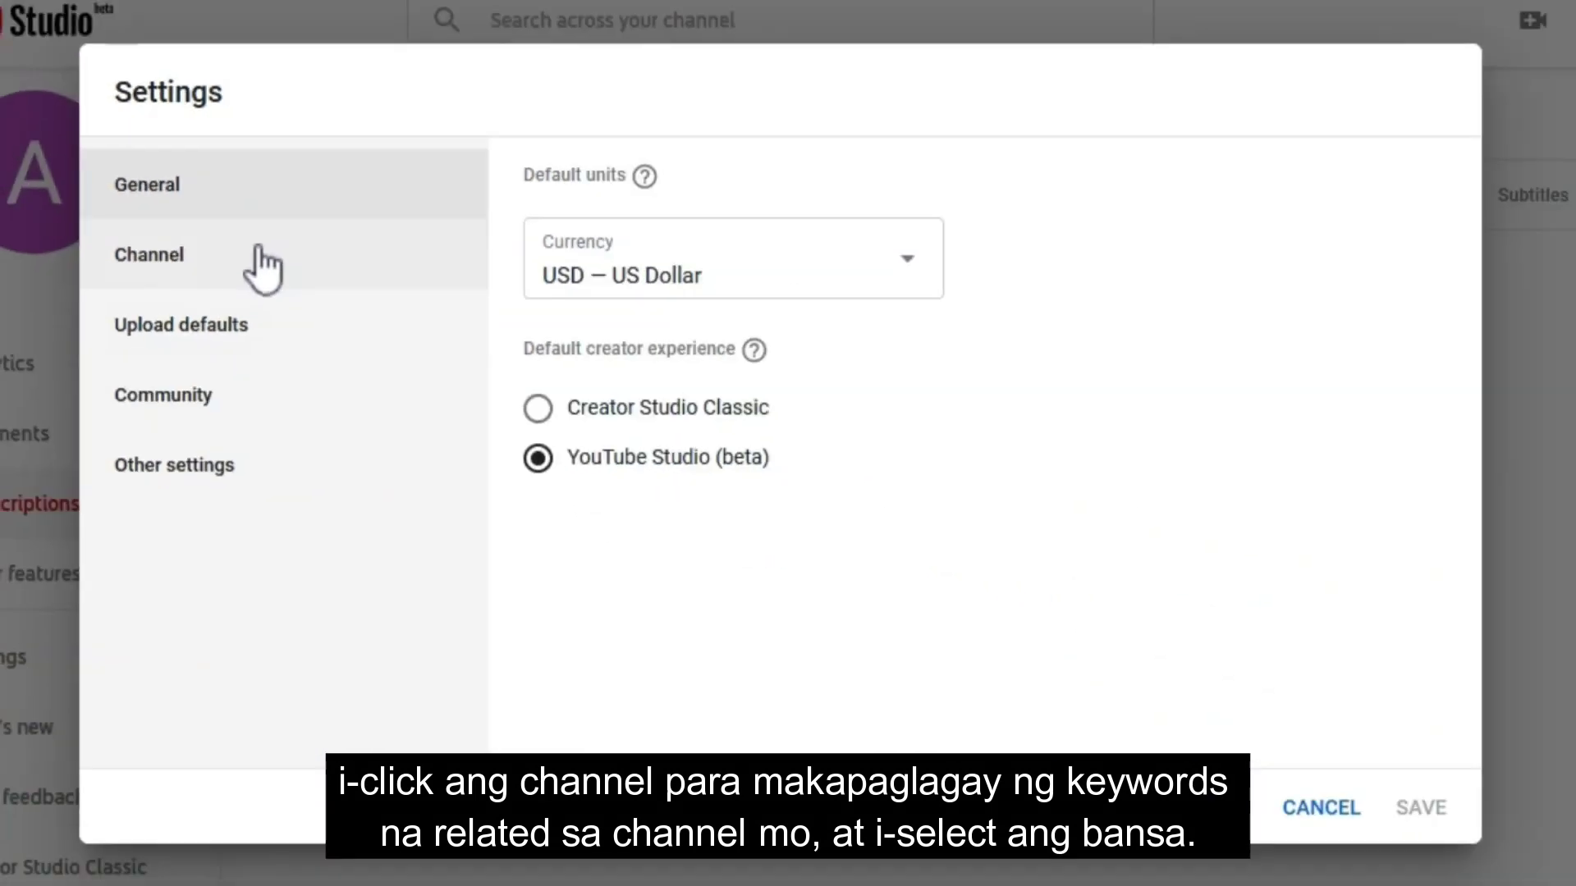
pyautogui.click(261, 266)
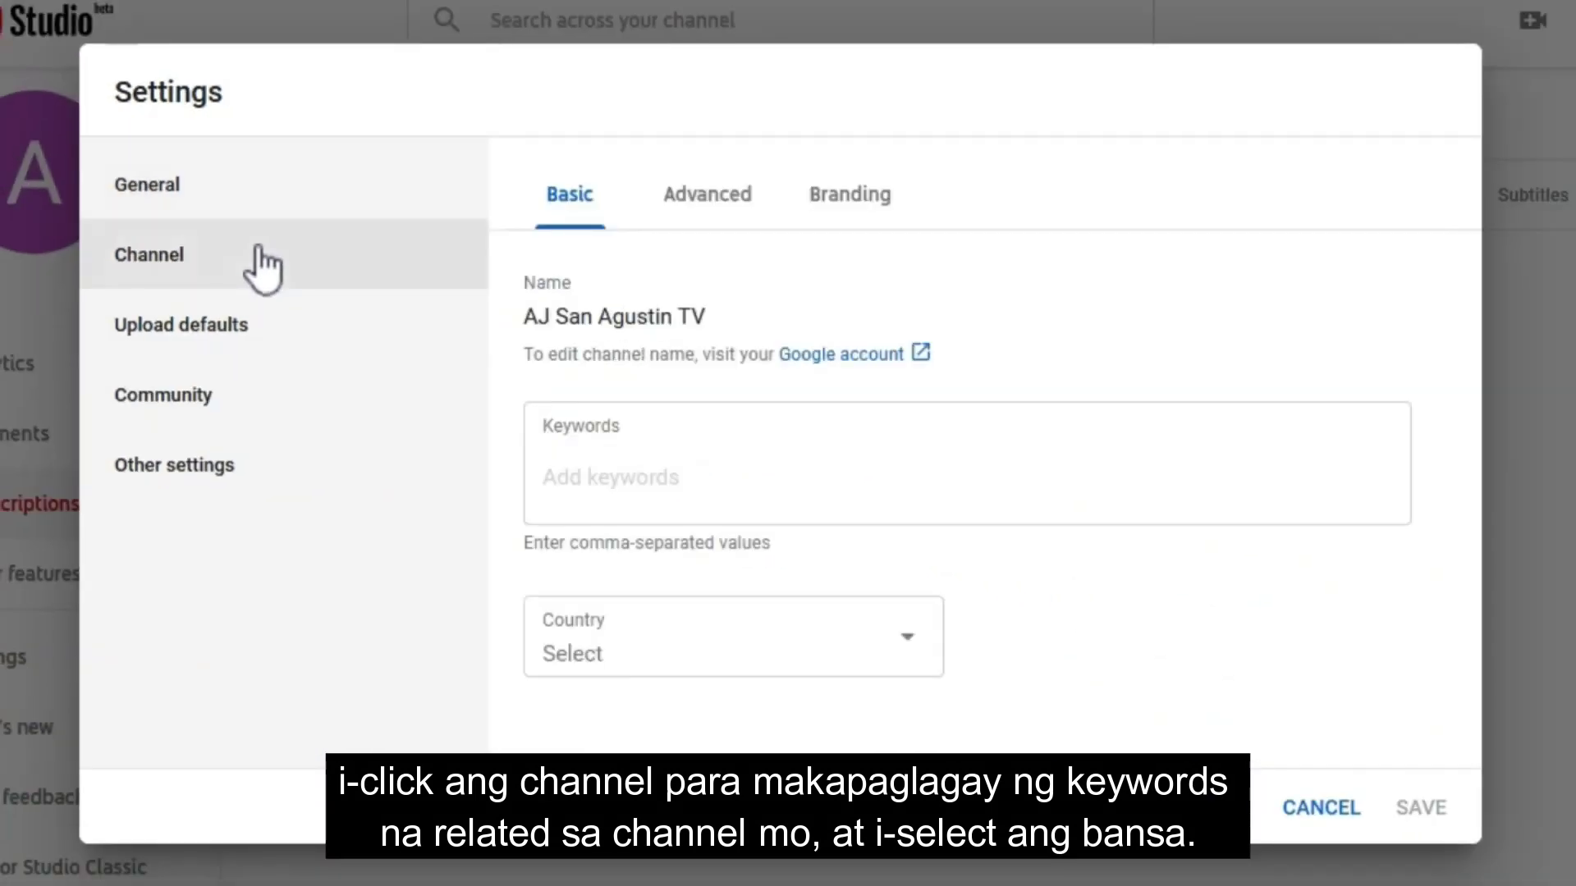
pyautogui.click(633, 475)
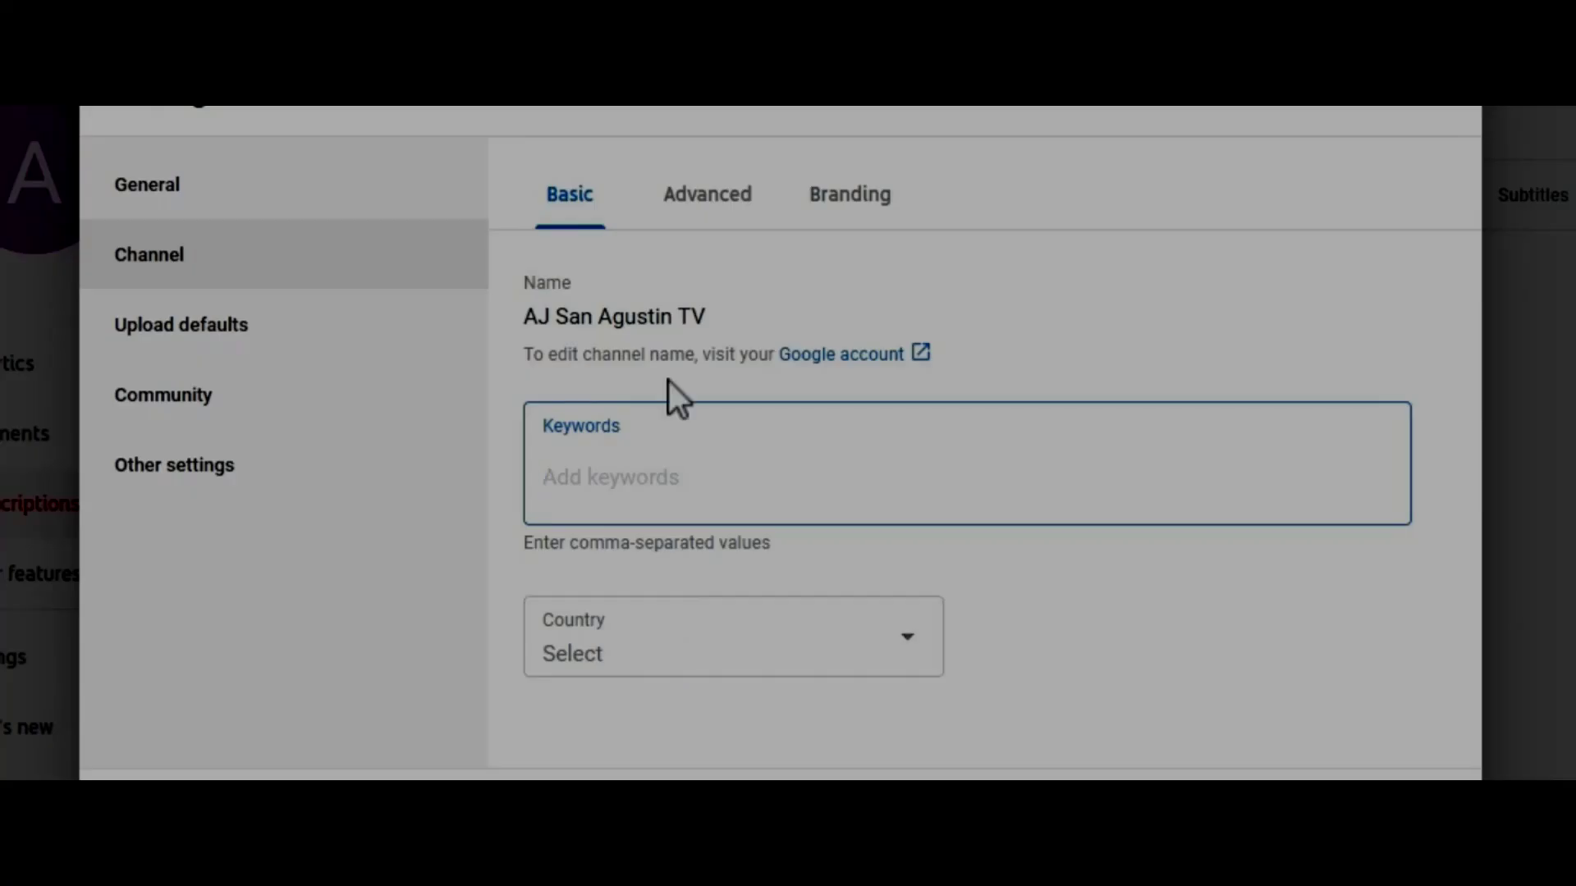
pyautogui.click(672, 210)
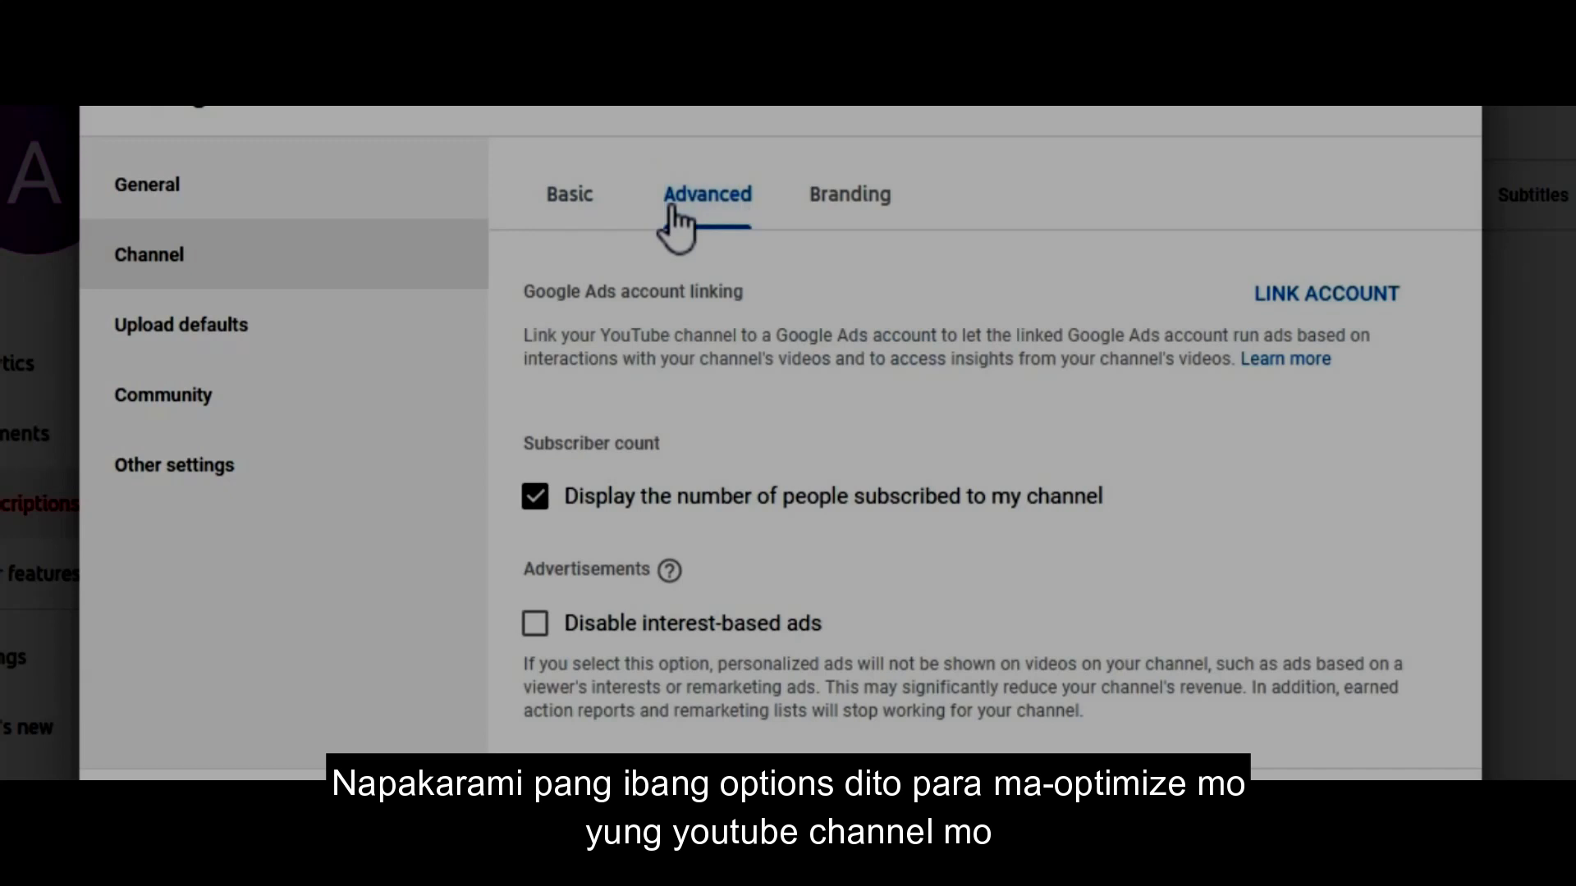
pyautogui.click(841, 209)
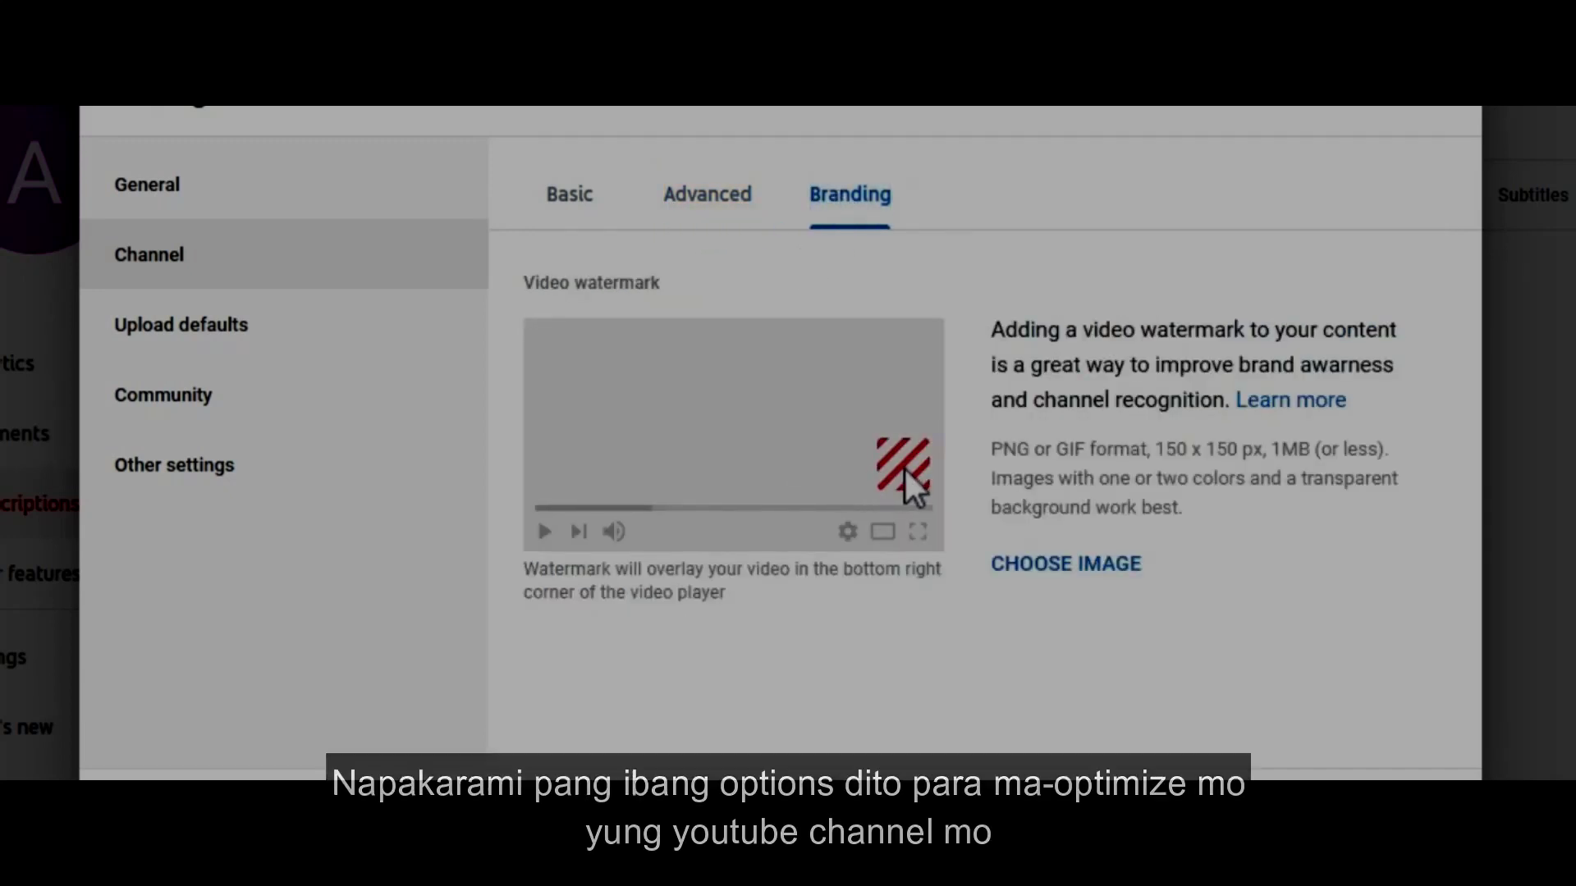
# Review the Upload defaults and the Community moderation filters
pyautogui.click(223, 330)
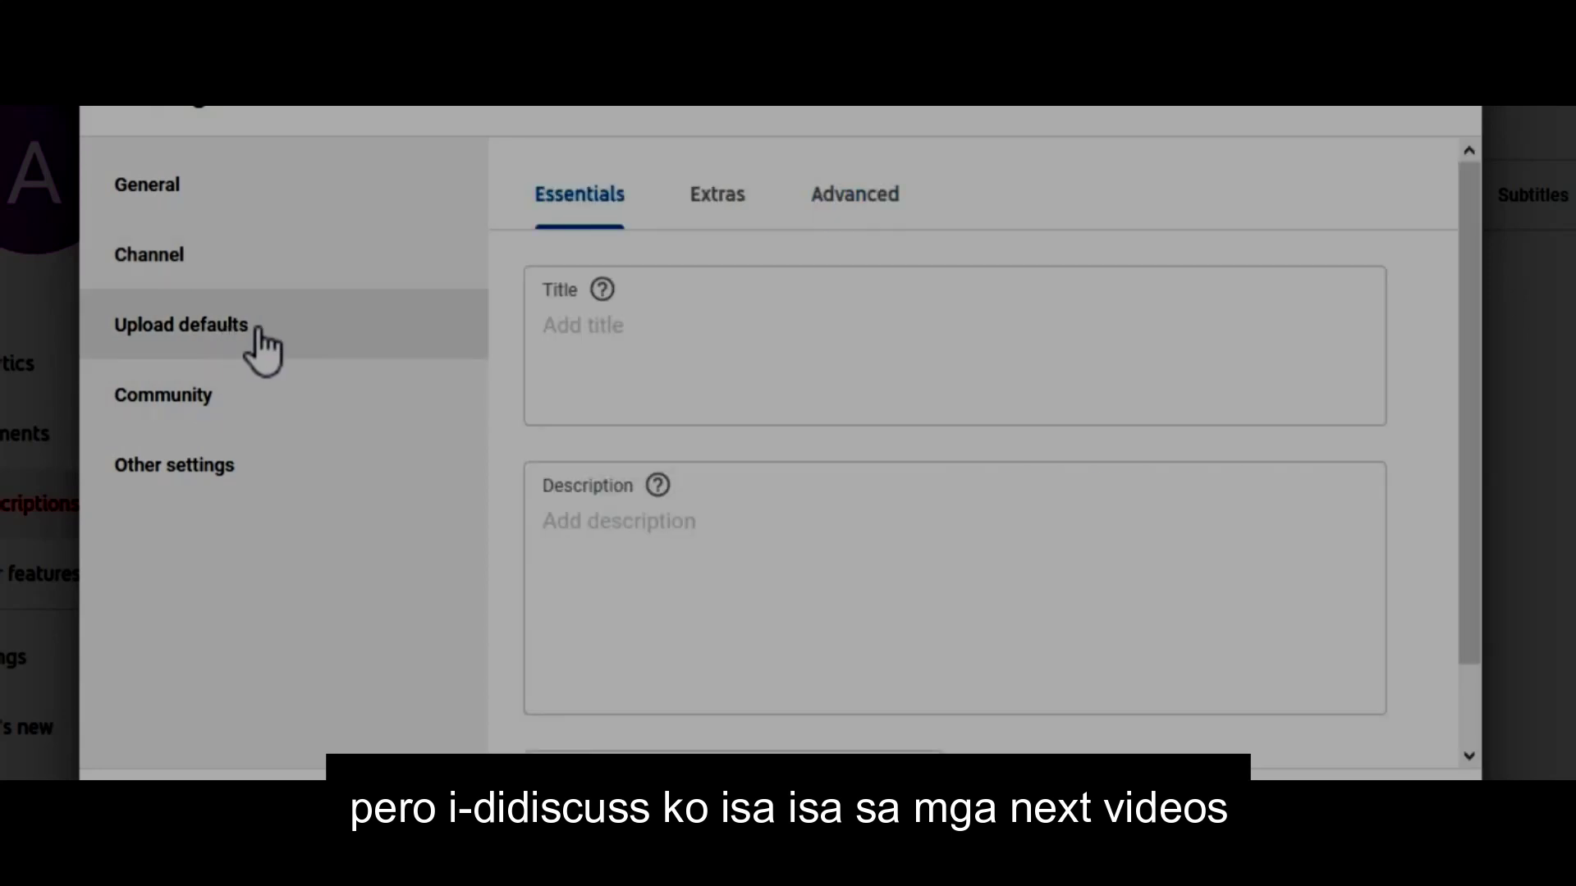
pyautogui.click(263, 398)
pyautogui.moveTo(270, 491)
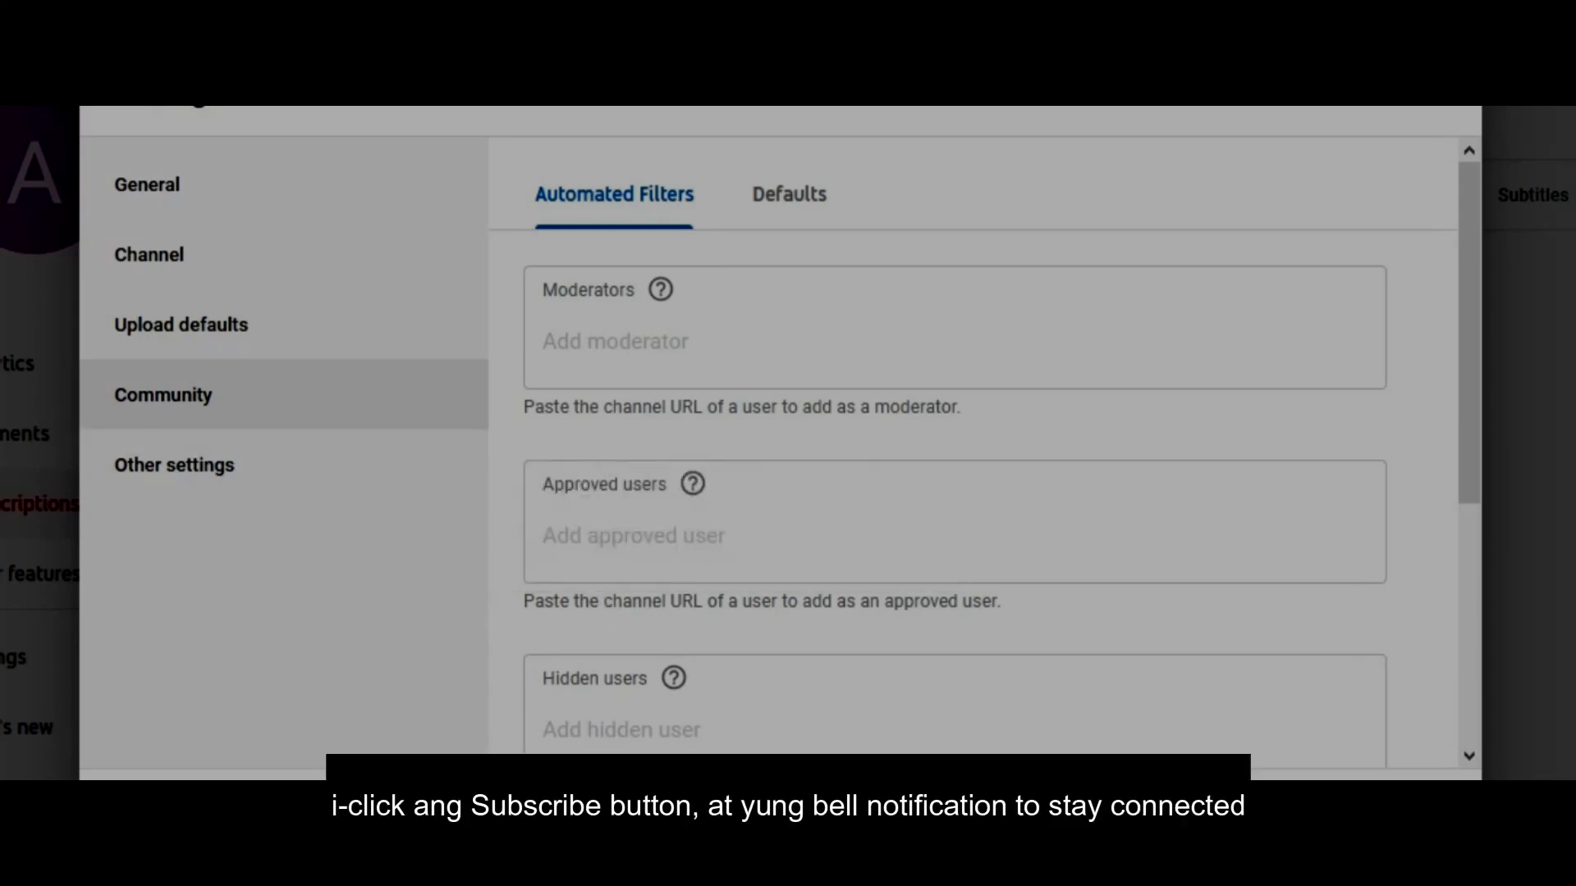
pyautogui.moveTo(393, 486)
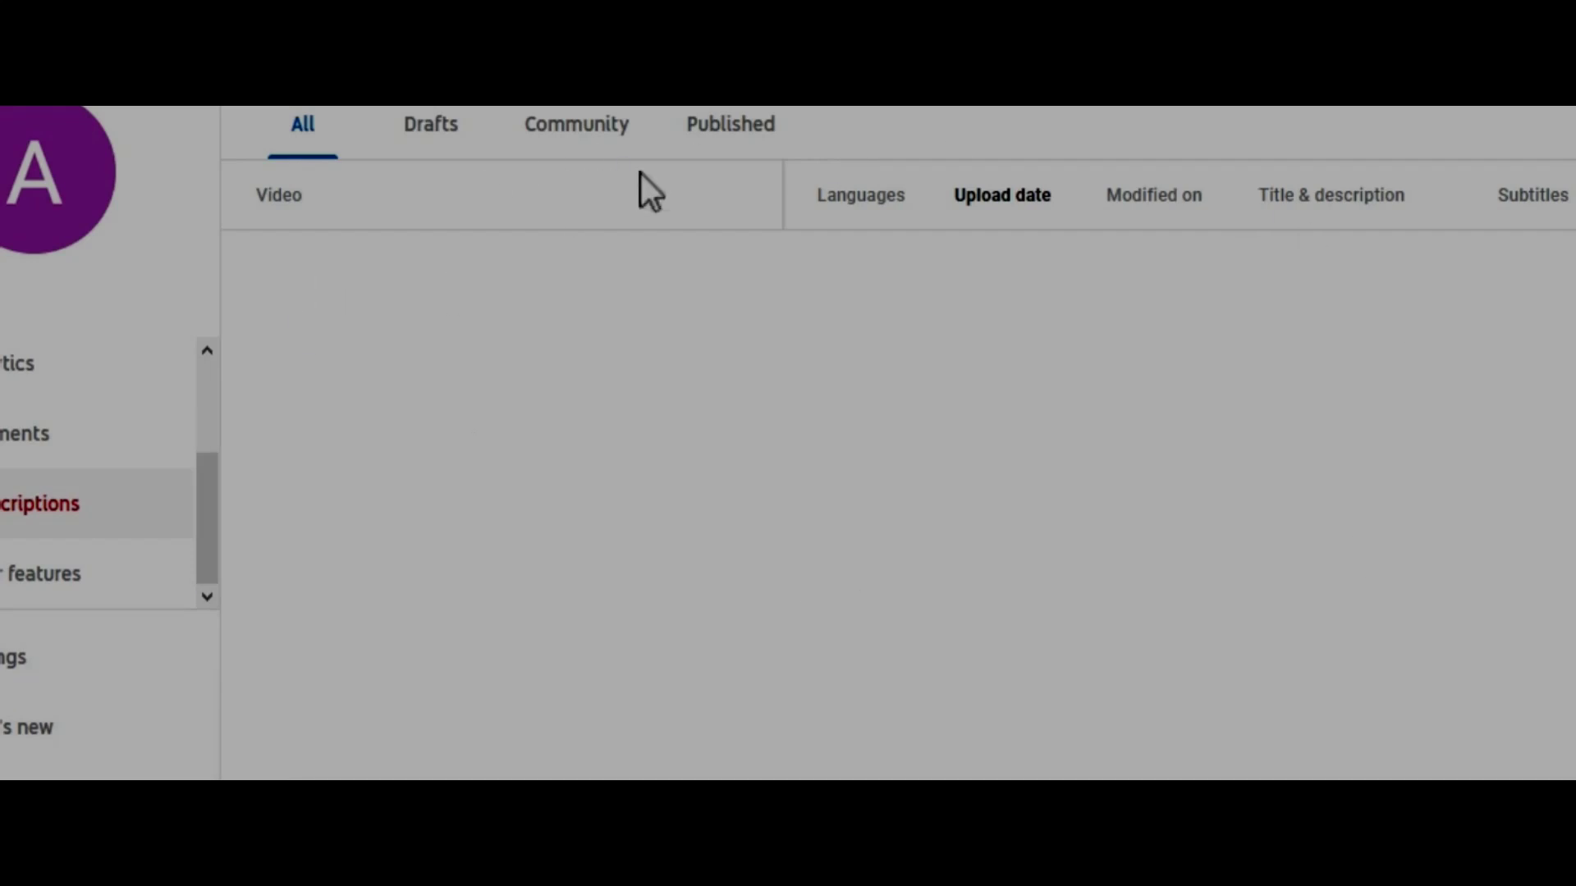
# Open the profile avatar's account menu with Your channel, Switch account and Sign out
pyautogui.click(1535, 91)
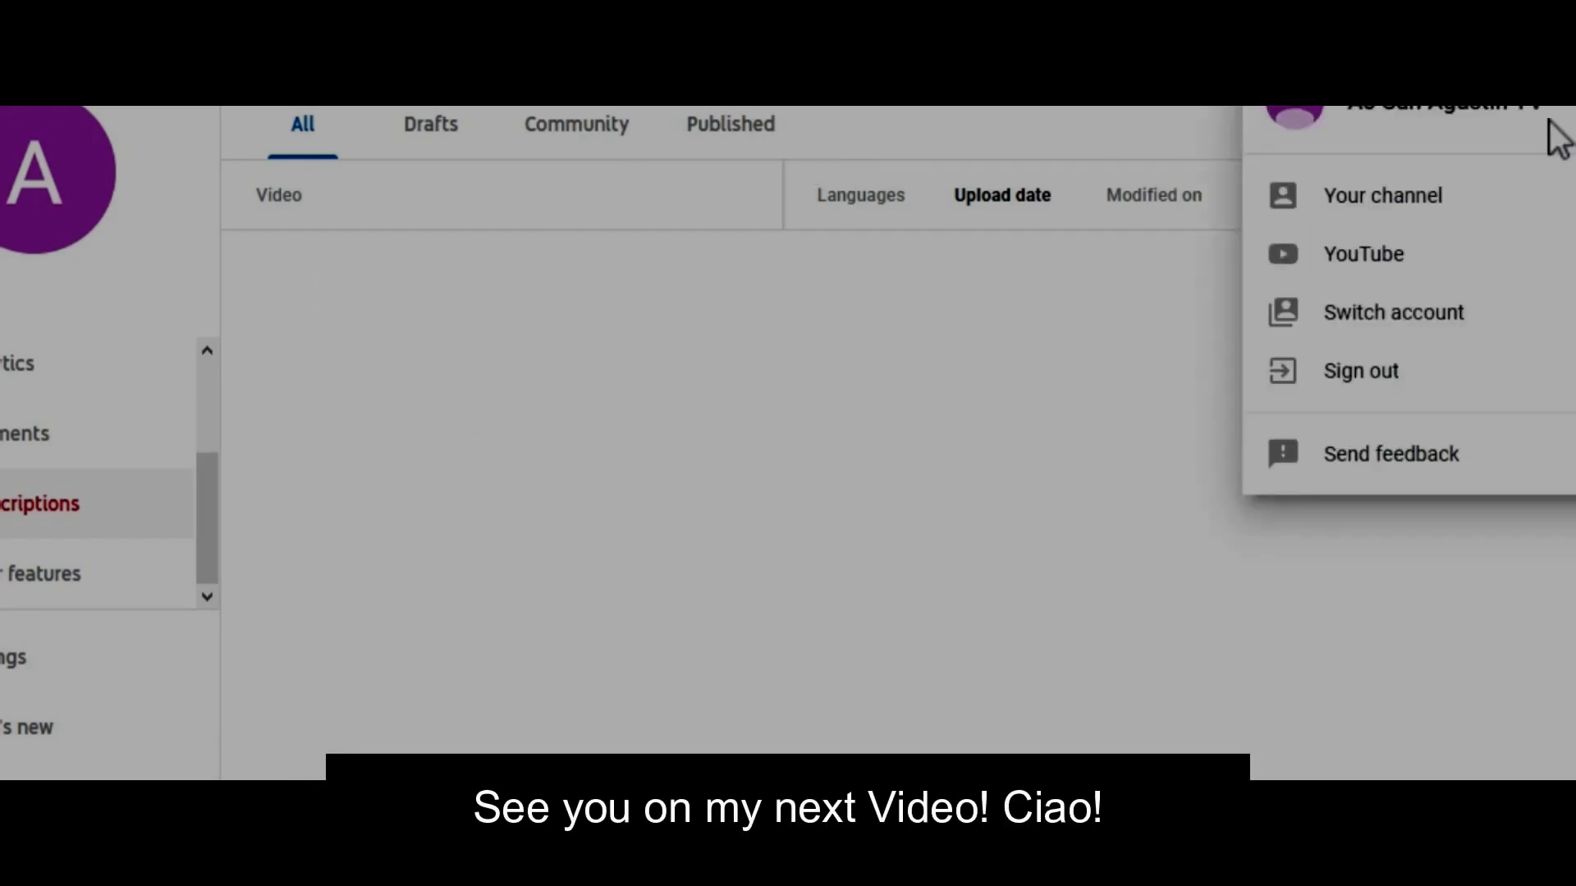